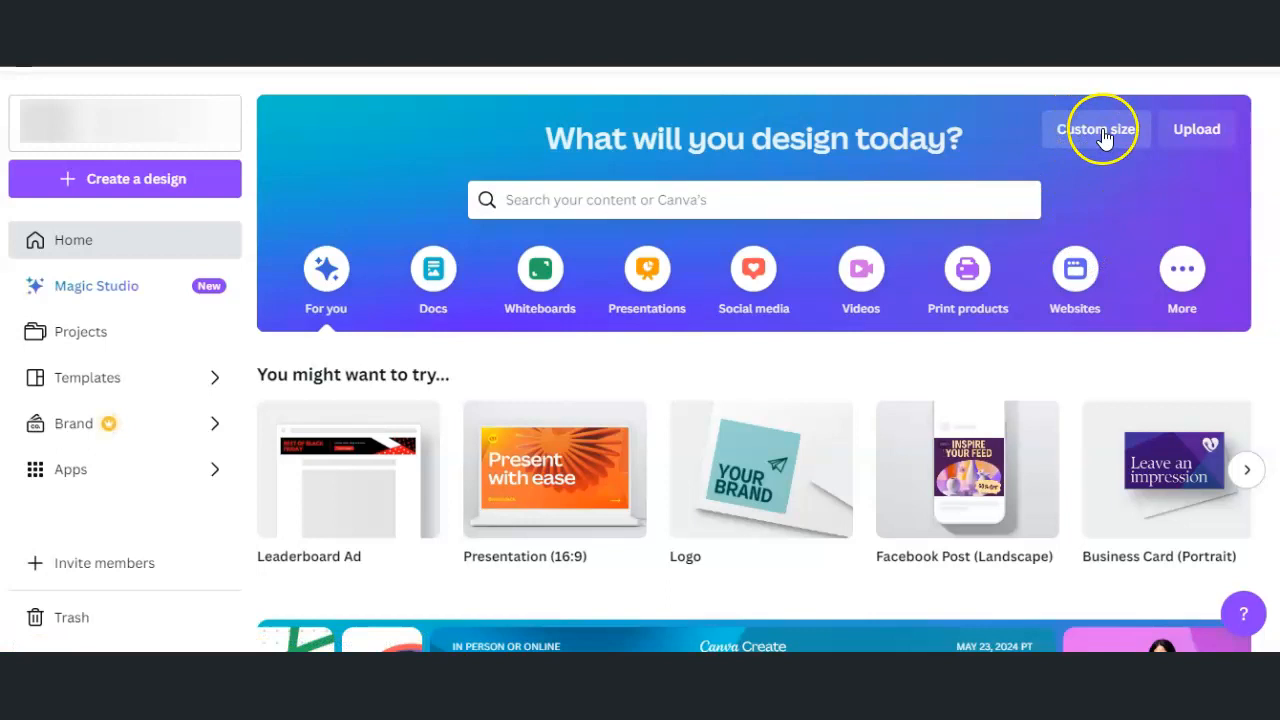
Step: Create a new custom-size design 728 px wide and 90 px high
click(1096, 133)
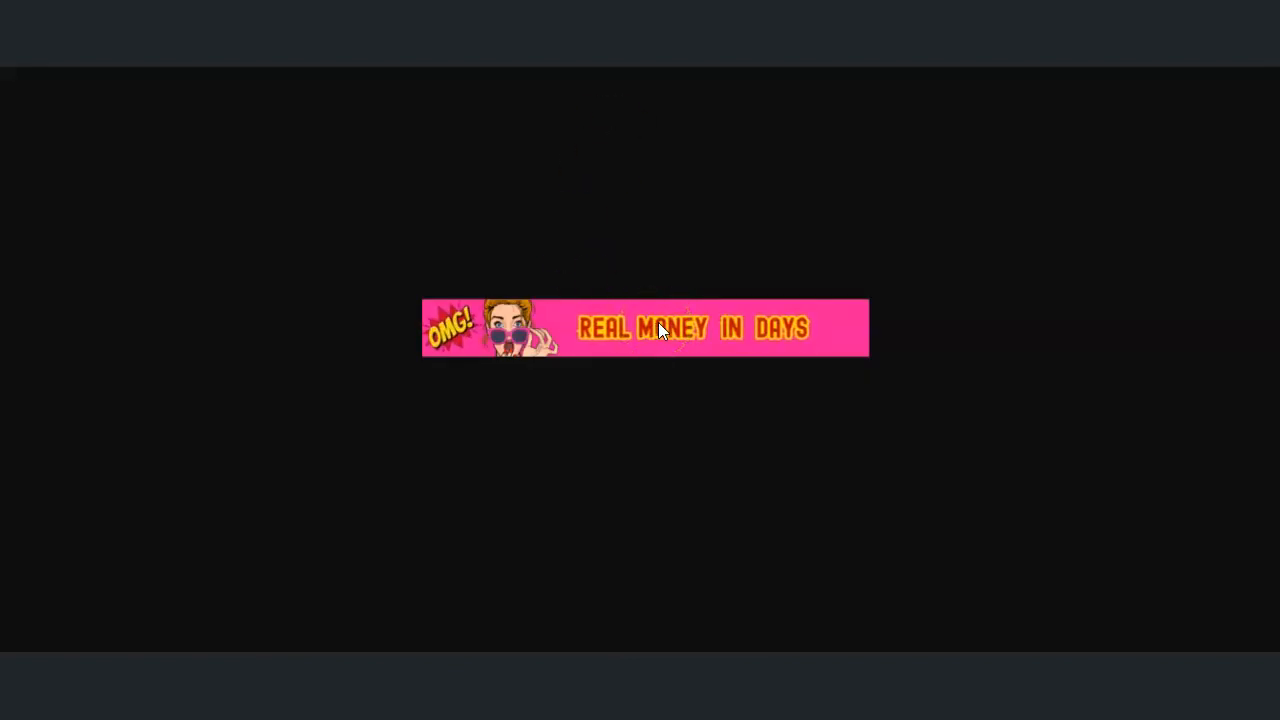
click(659, 308)
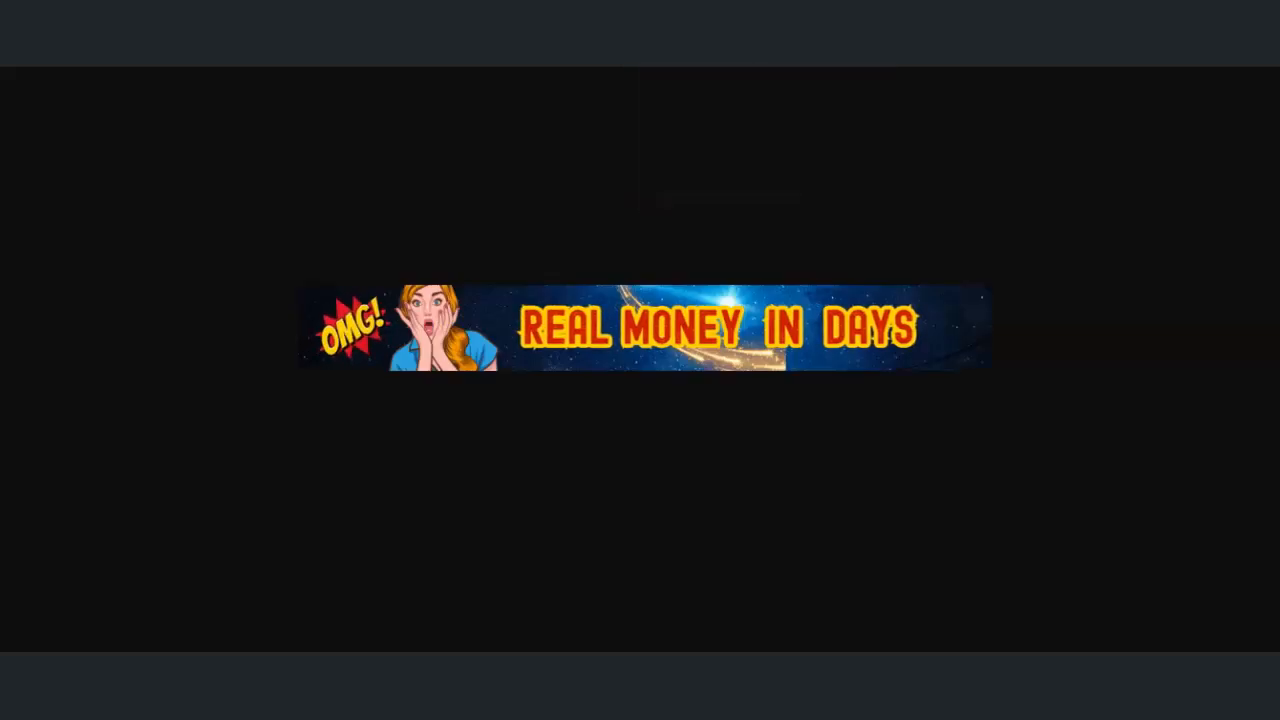
click(670, 298)
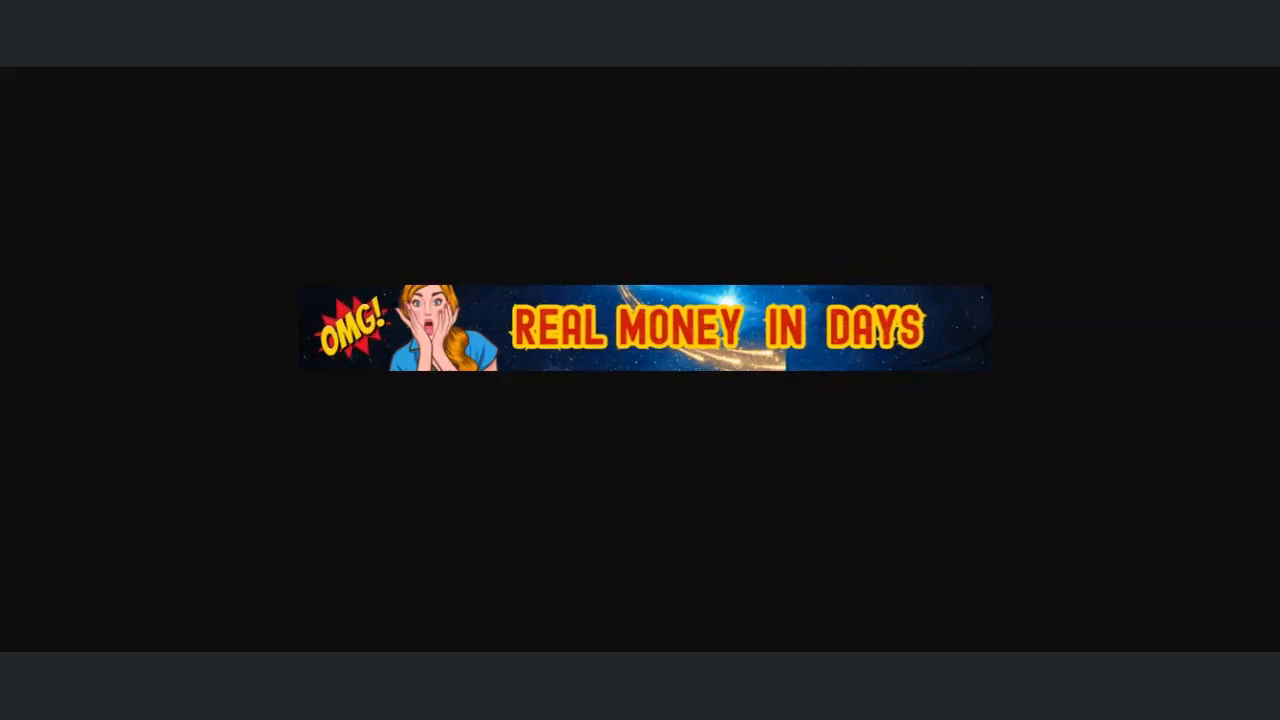
click(800, 8)
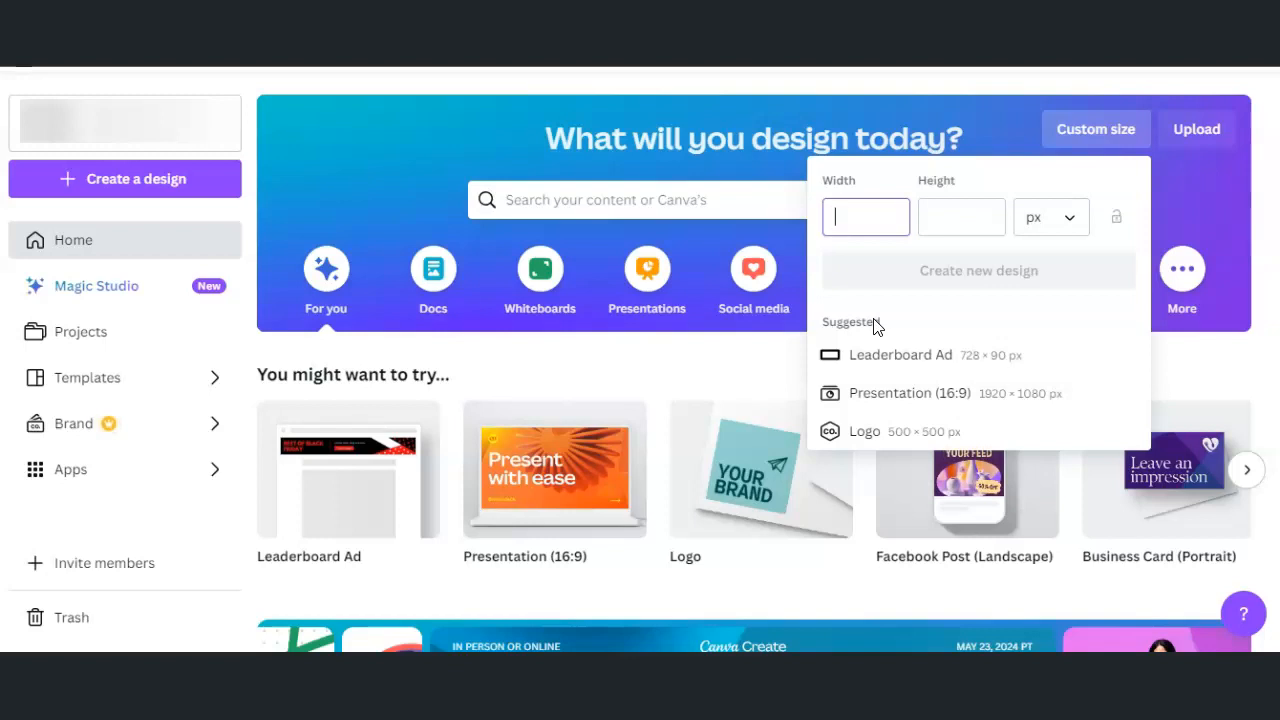
text(8)
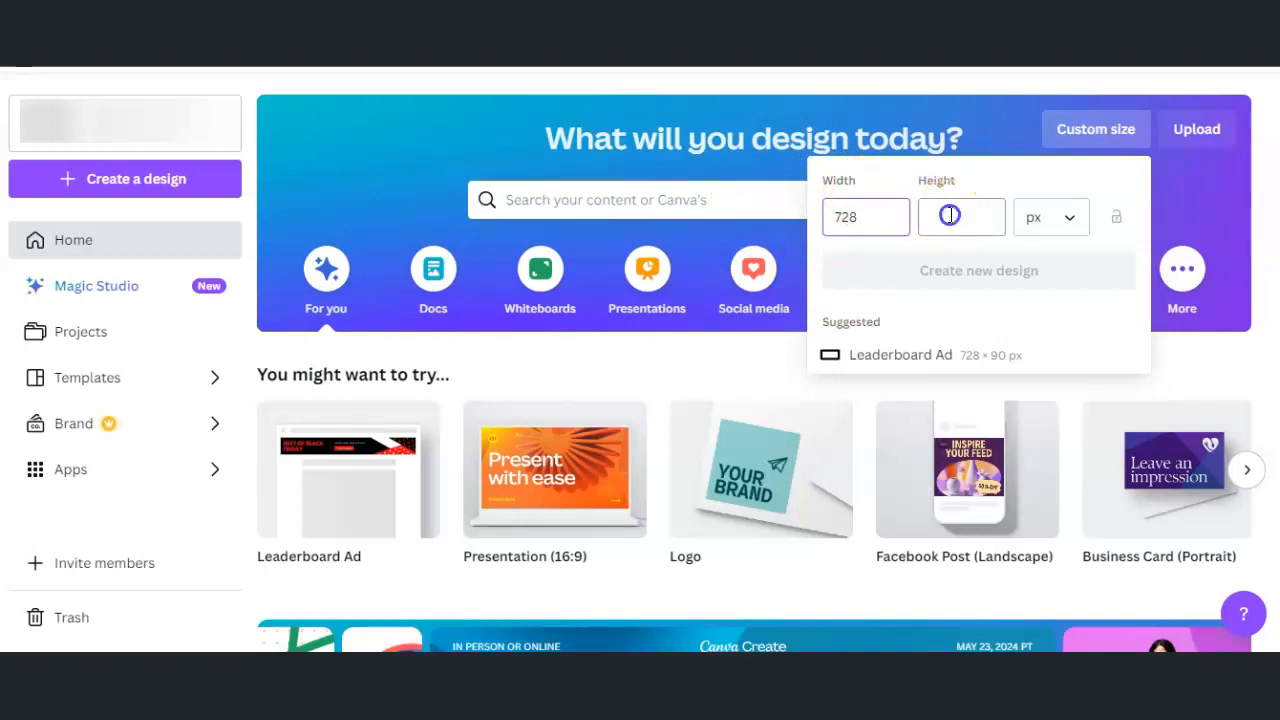
text(90)
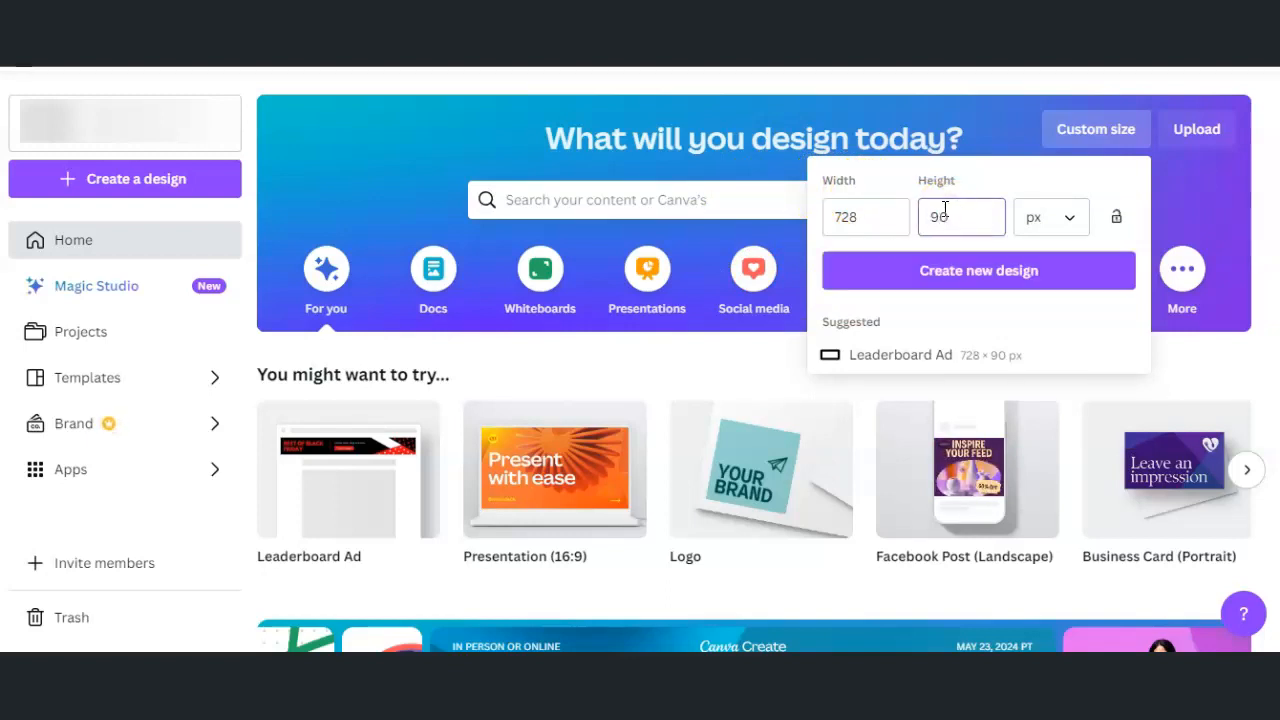
click(979, 268)
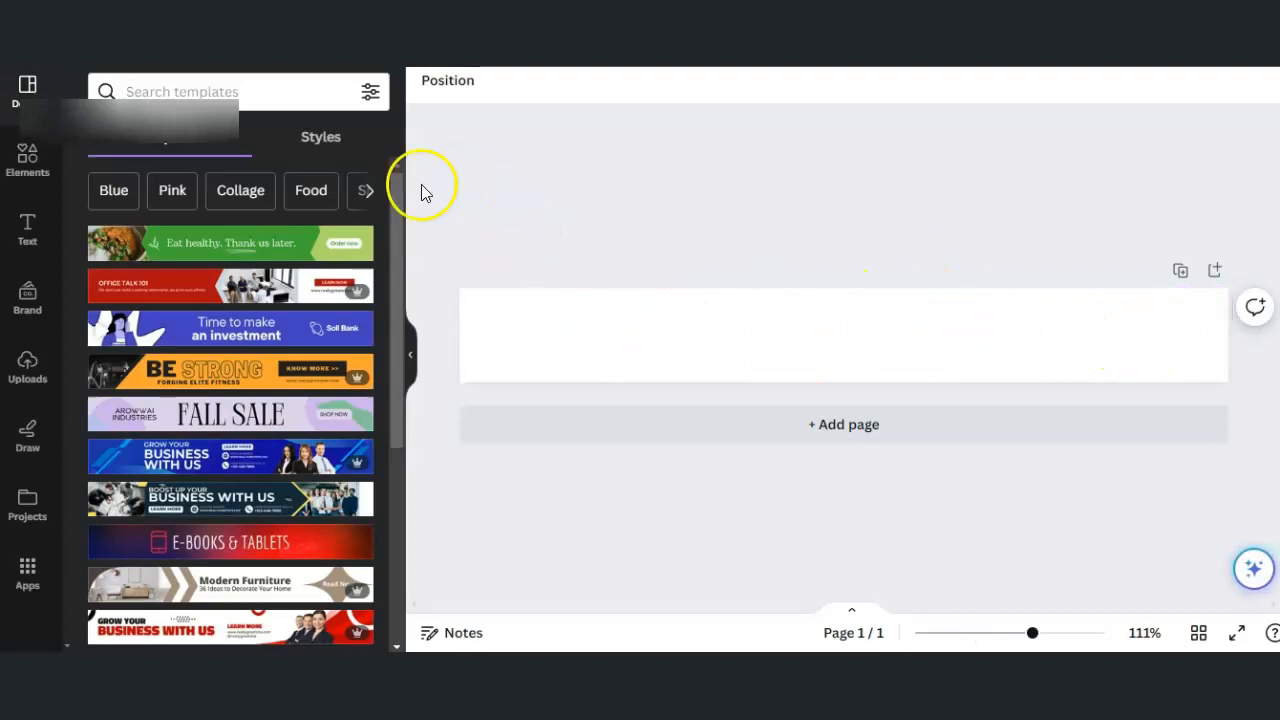
Step: Try red, turquoise and blue as the blank banner's background colour, and set it back to white
click(687, 349)
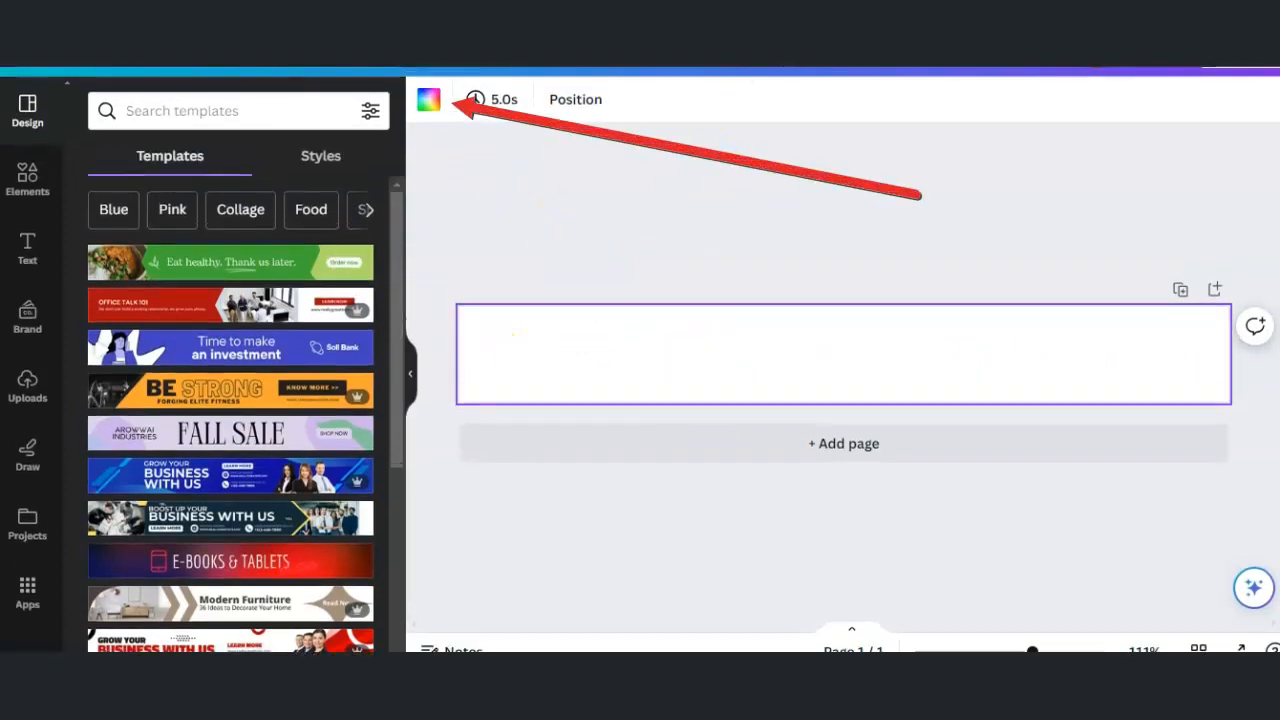
click(427, 102)
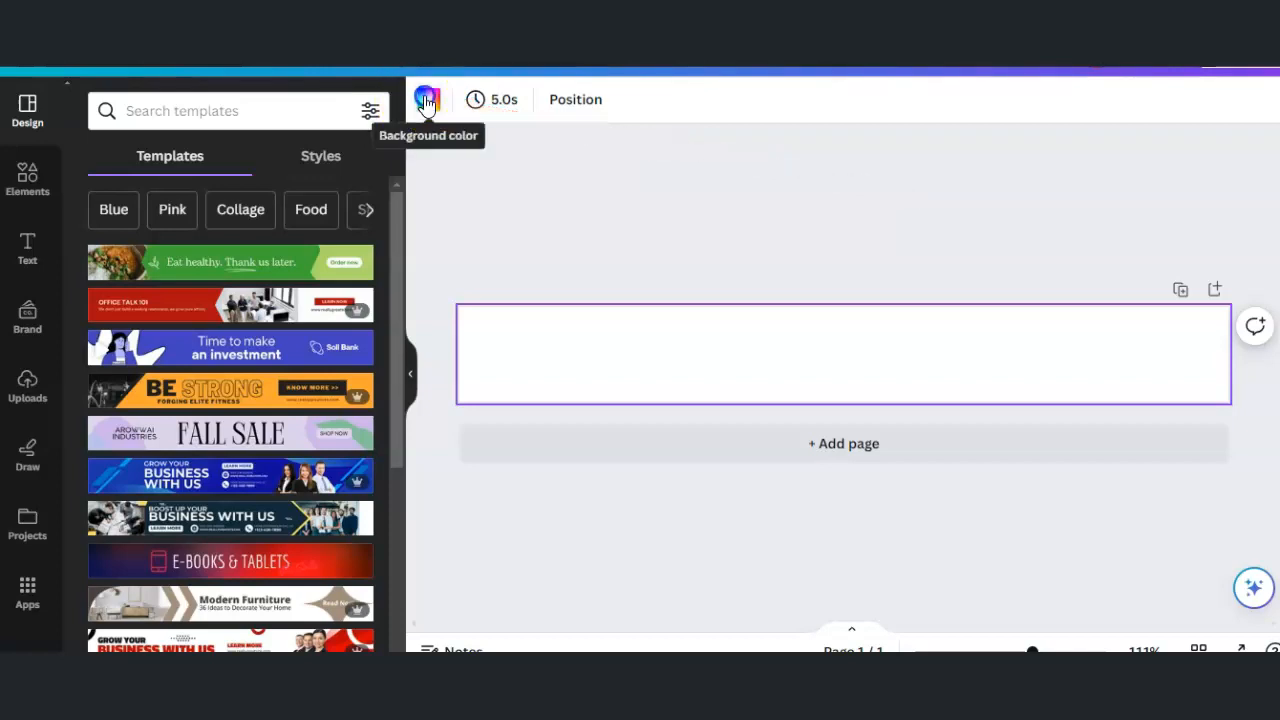
click(98, 479)
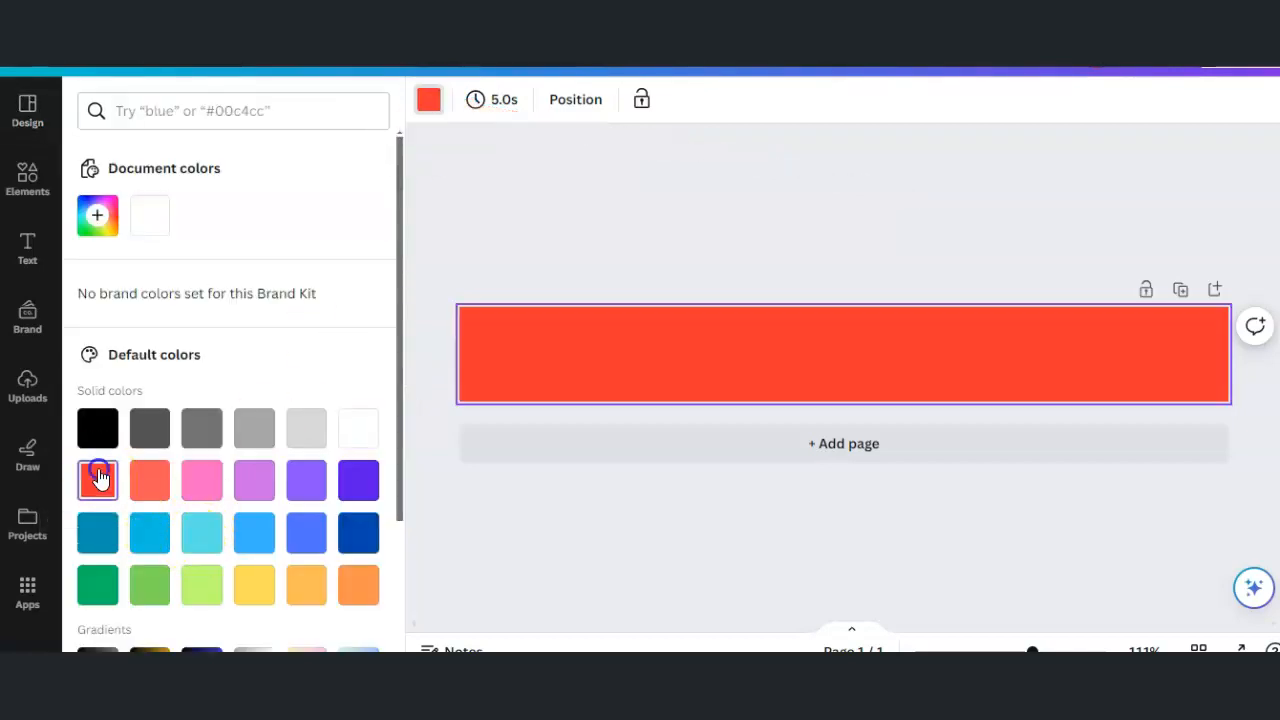
click(200, 535)
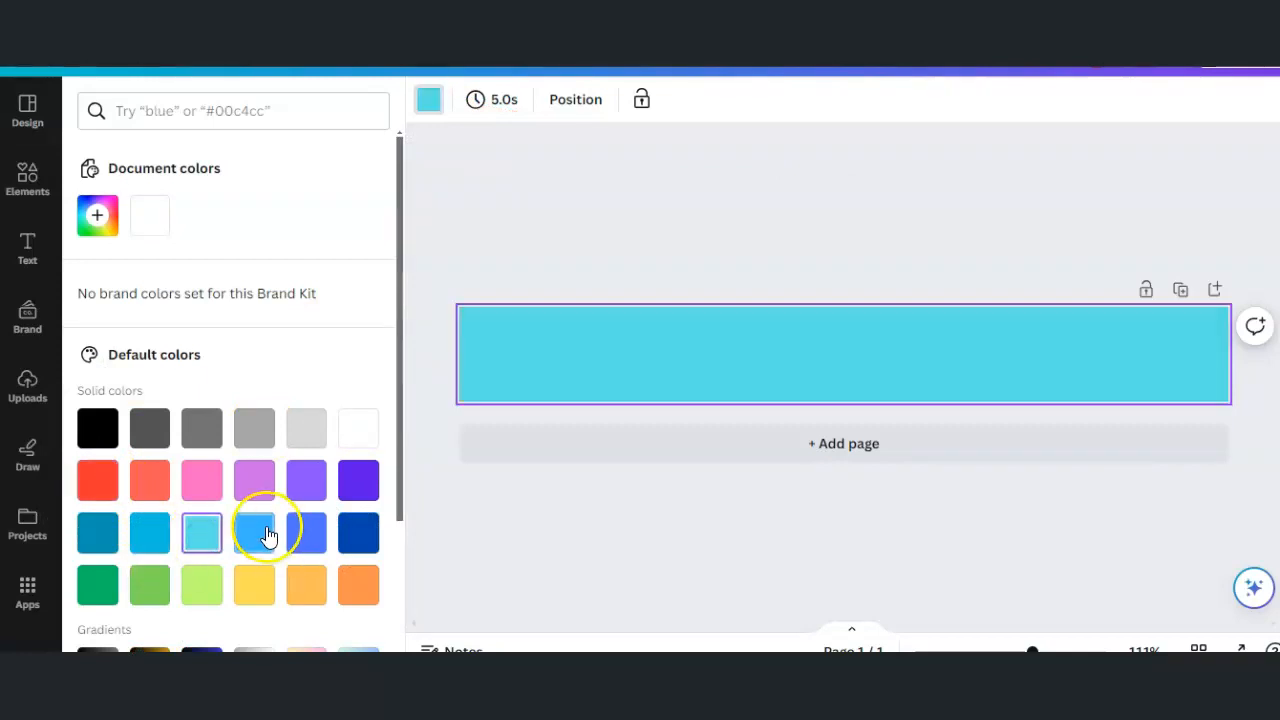
click(258, 535)
click(428, 108)
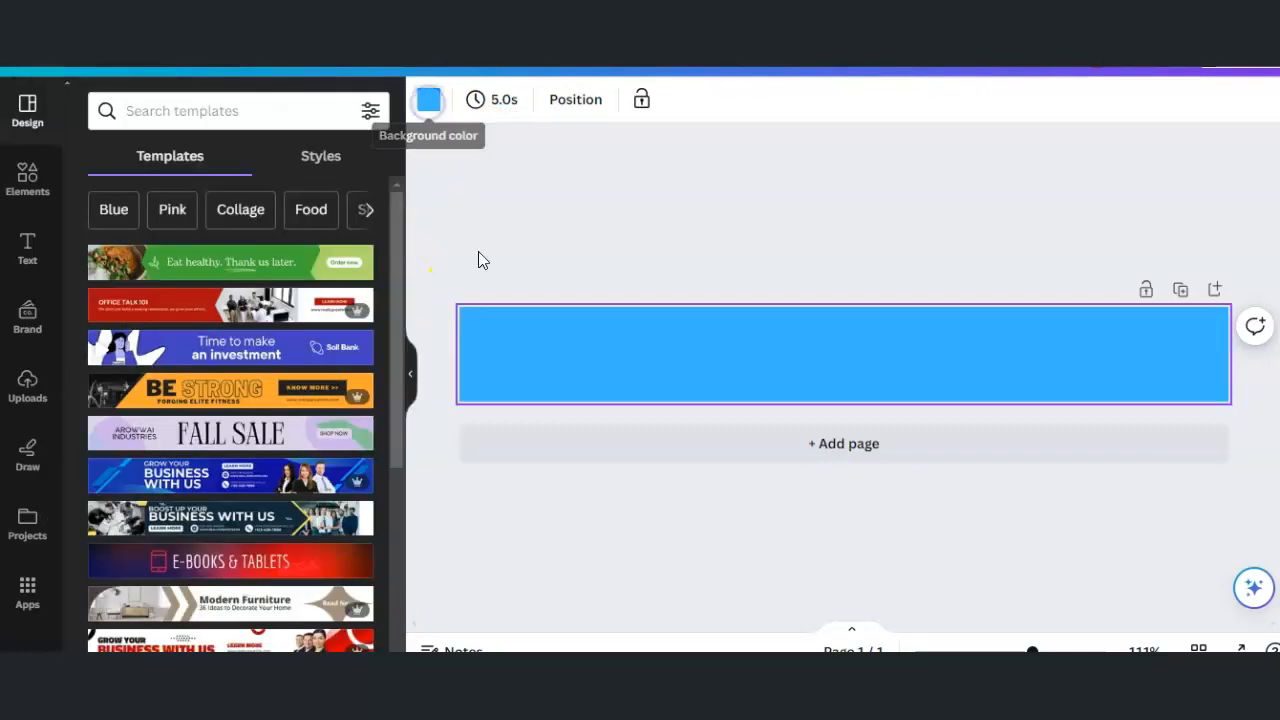
click(425, 103)
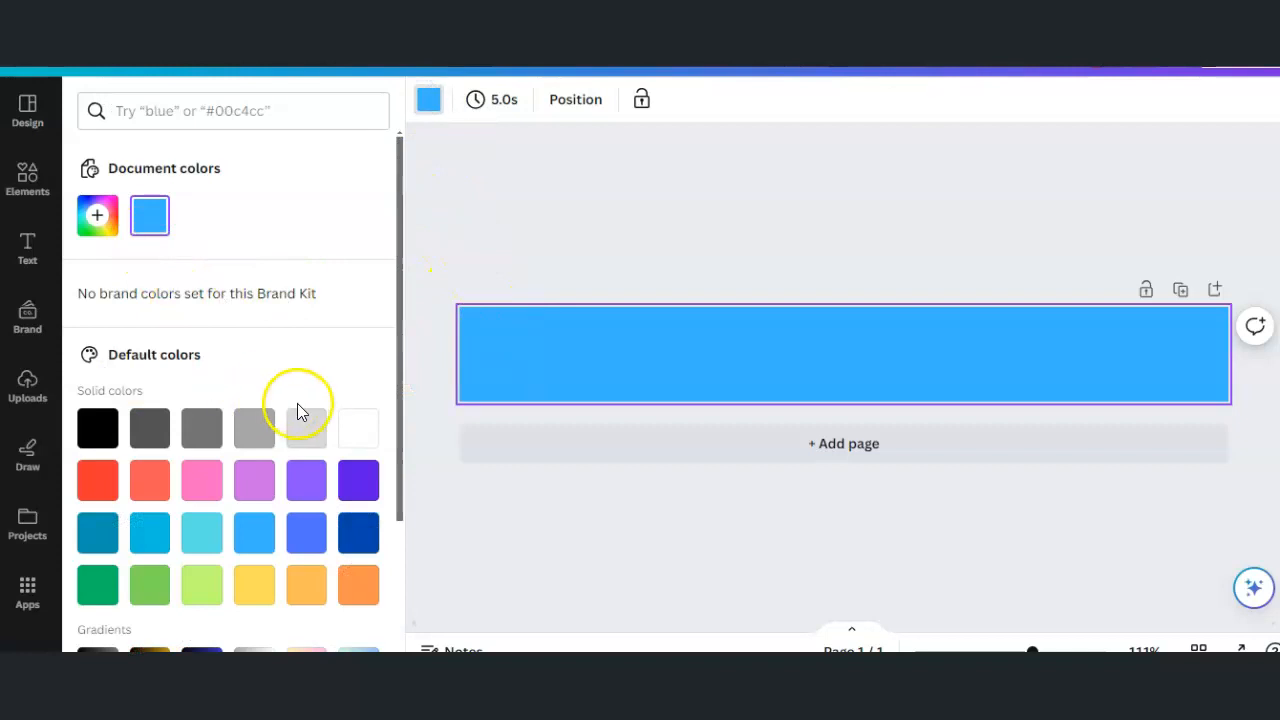
click(358, 428)
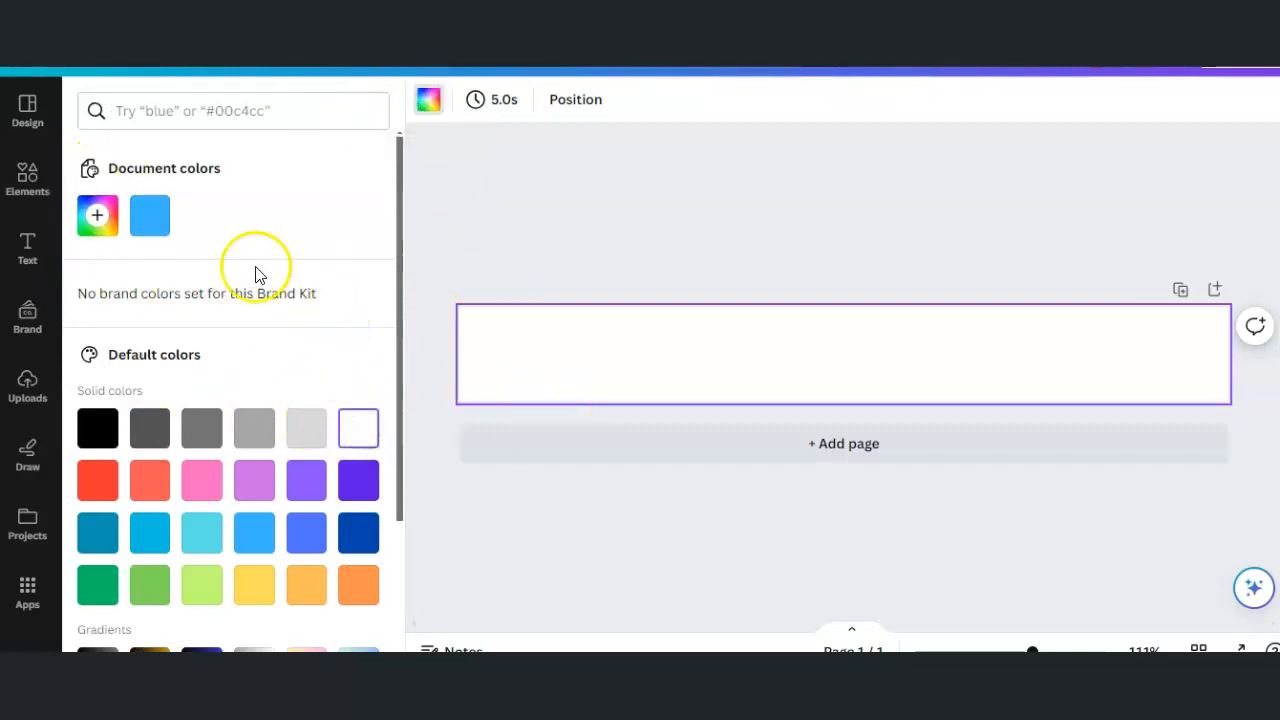
Step: Give the banner background a custom solid green colour, #47D80C
click(97, 220)
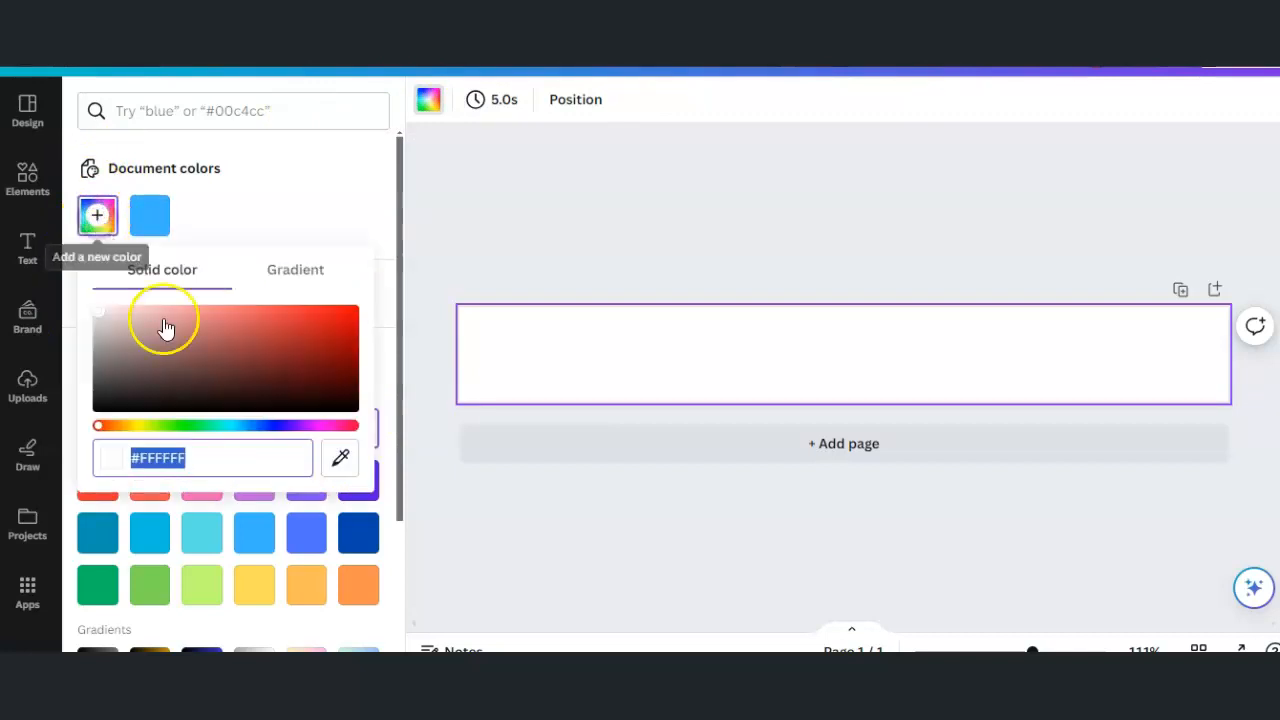
drag(254, 426, 171, 426)
click(348, 313)
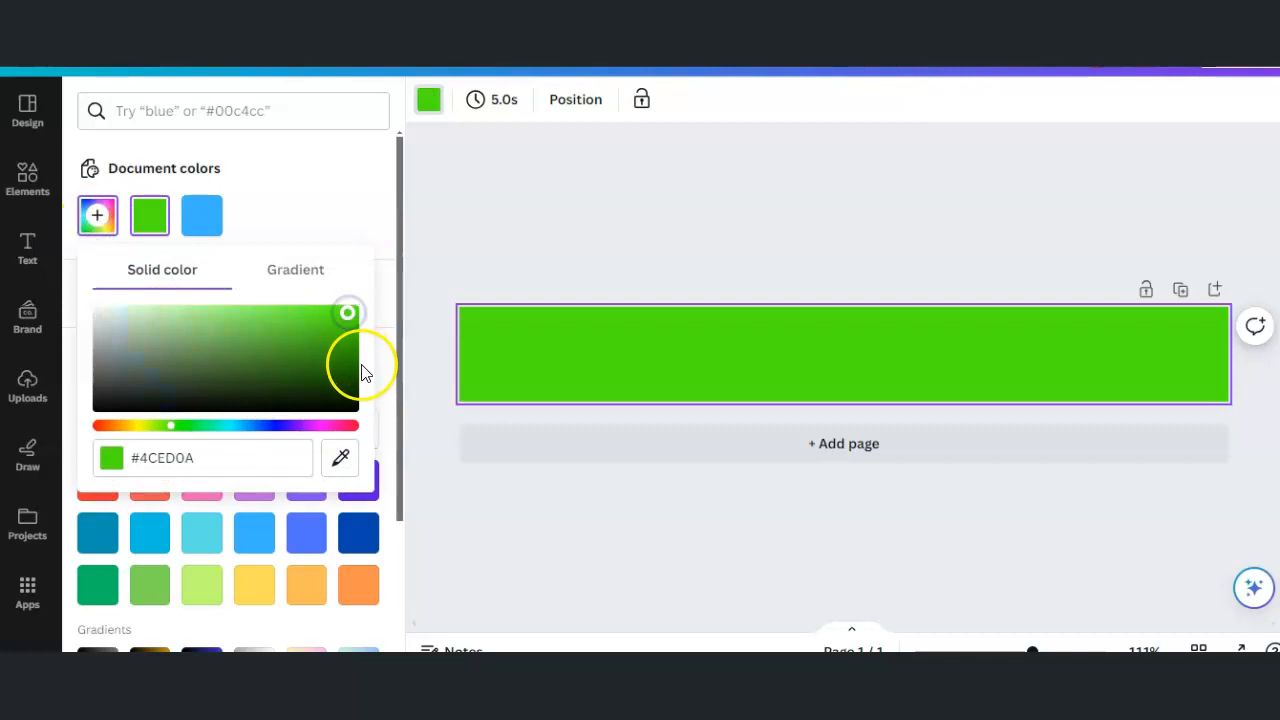
drag(343, 357, 345, 323)
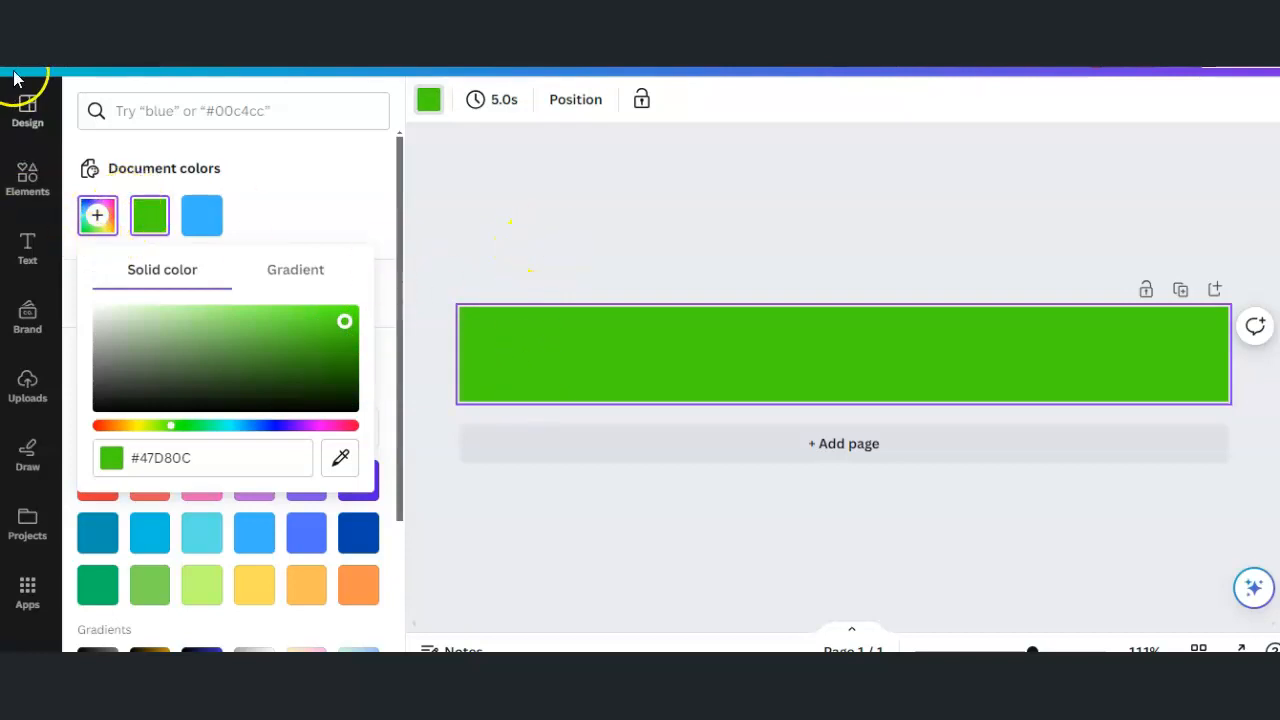
Step: Search the elements library for "happy"
click(26, 188)
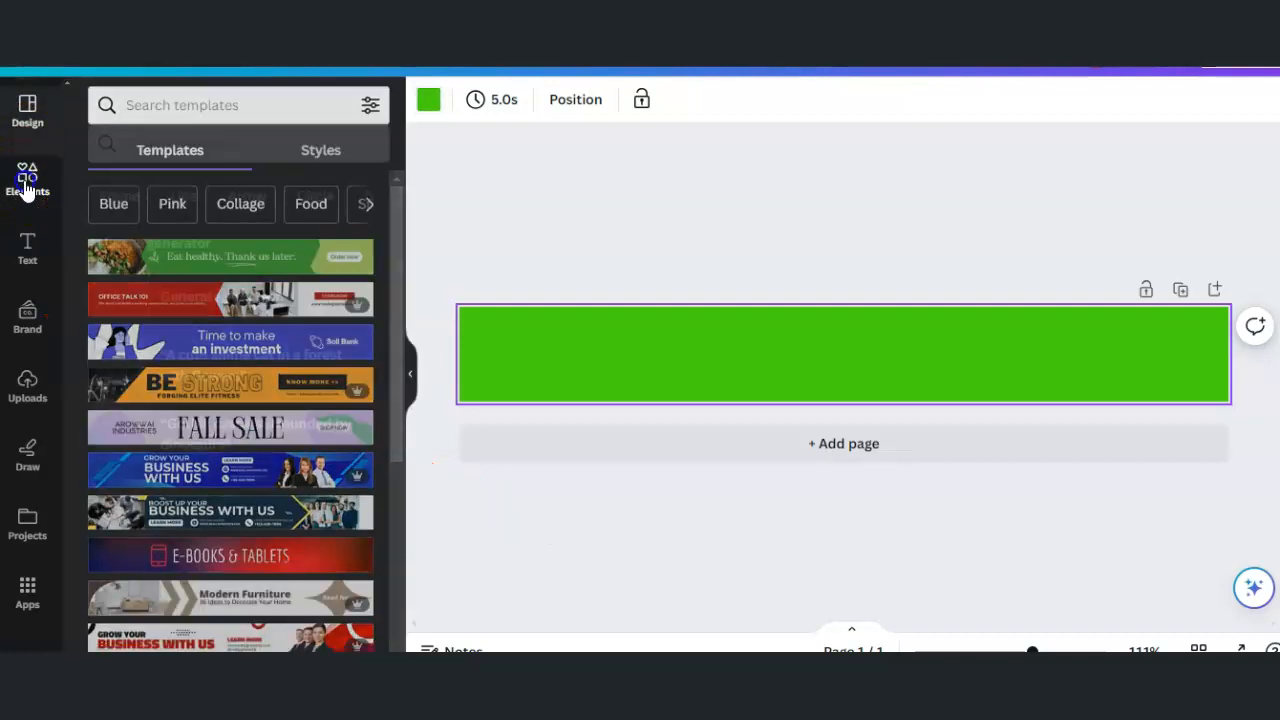
click(190, 112)
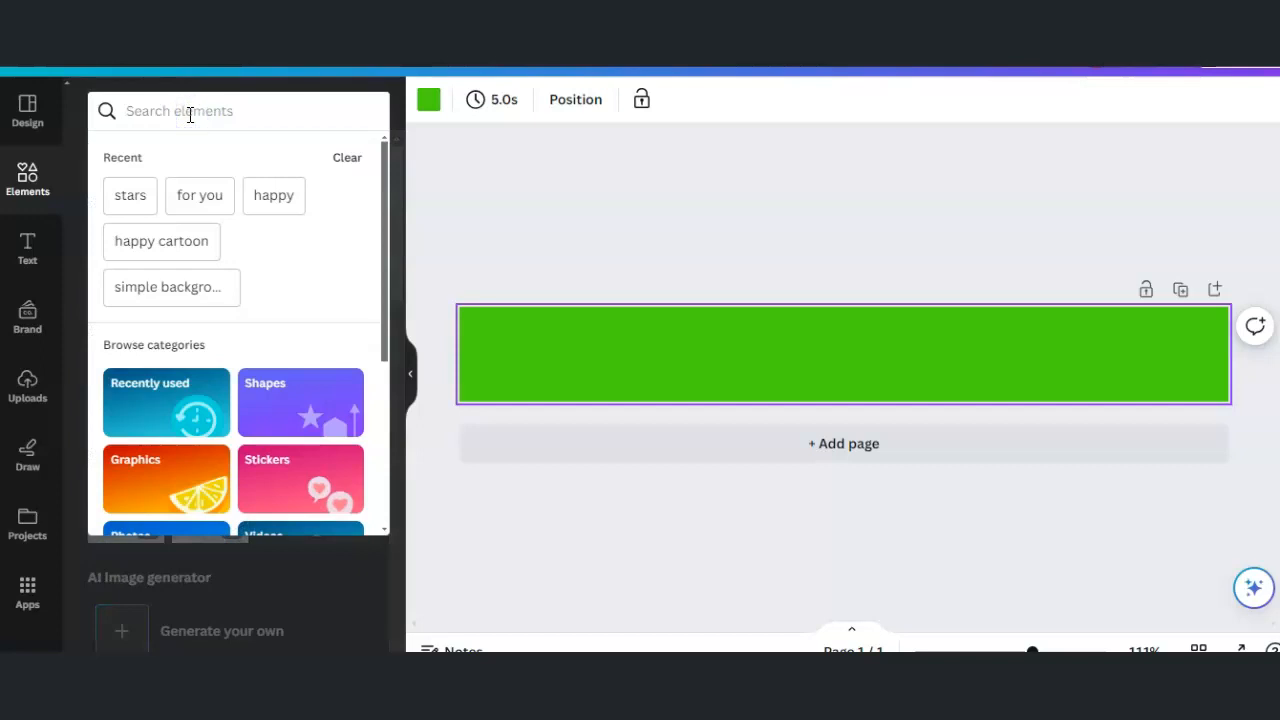
text(happy)
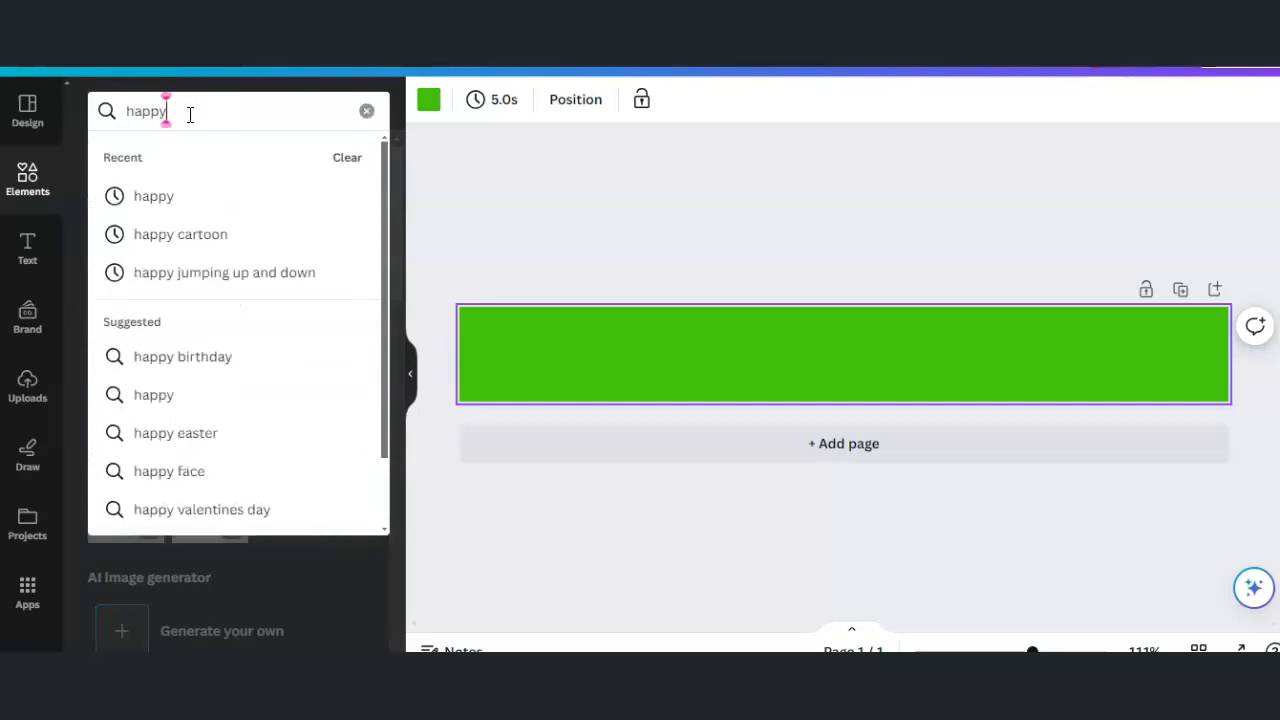
key(Return)
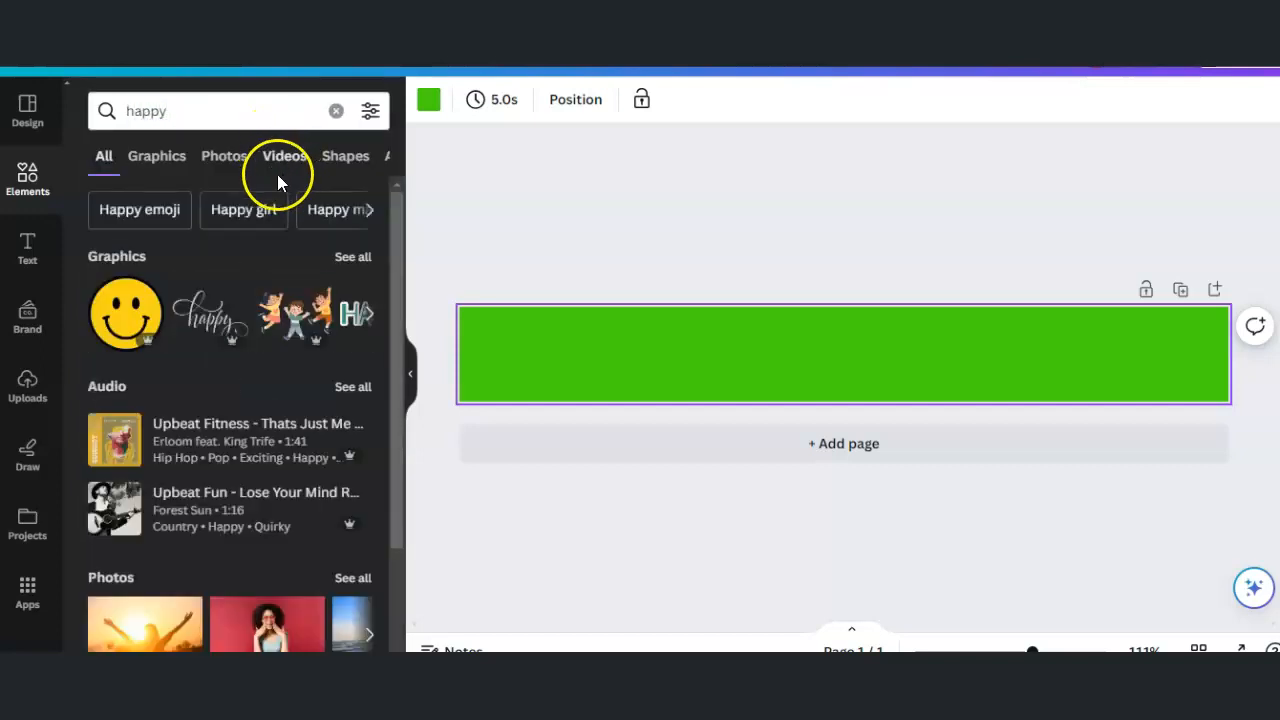
Step: Search the elements library for "money" and show all matching graphics
drag(194, 113, 84, 127)
text(money)
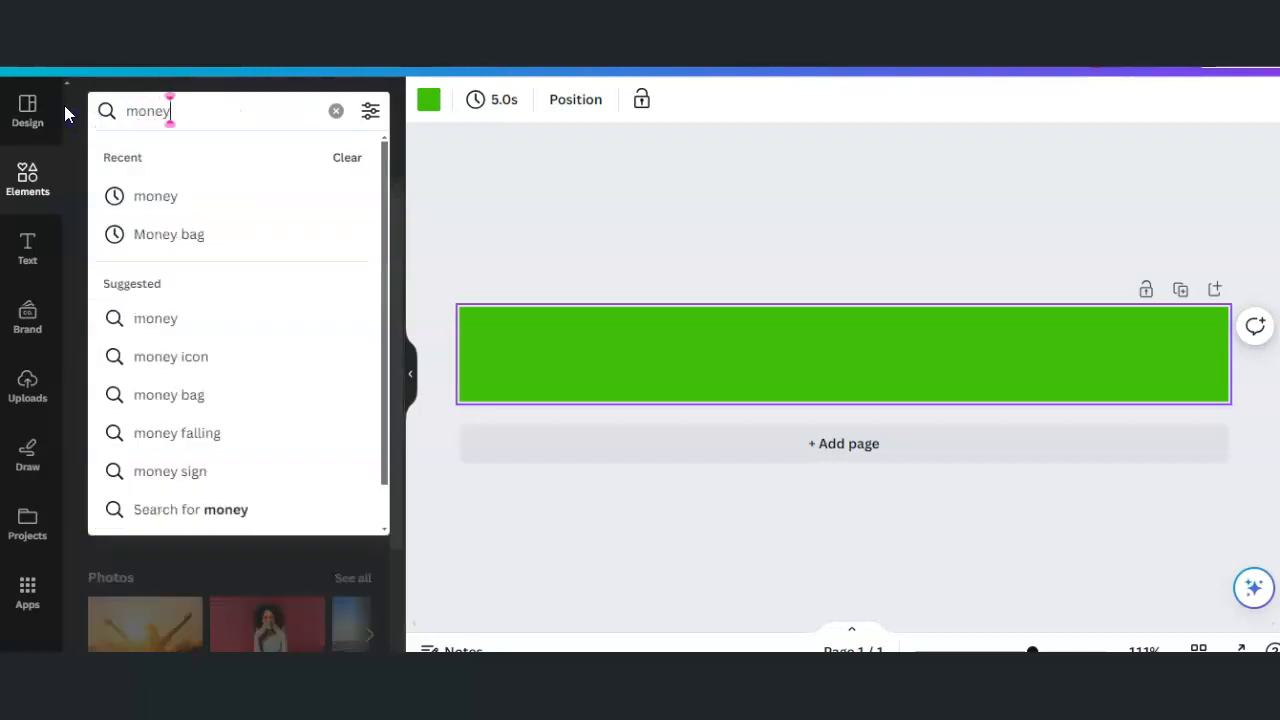
key(Return)
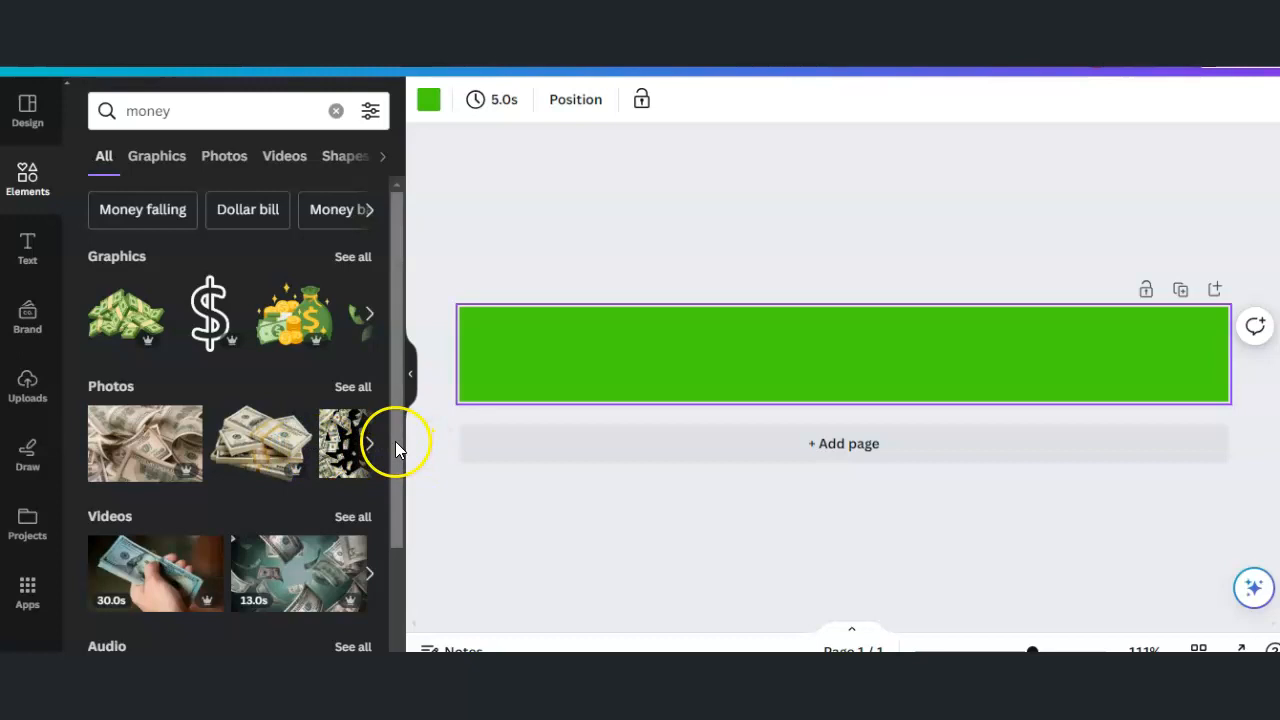
drag(395, 402, 397, 356)
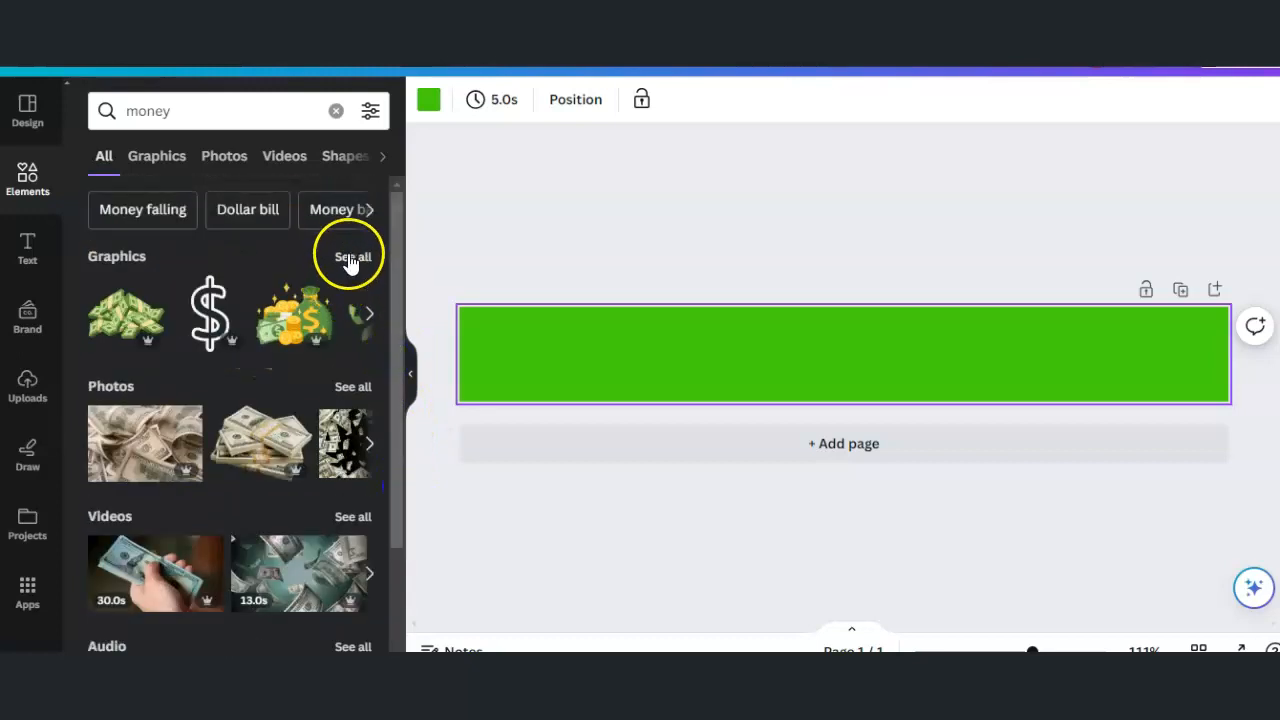
click(350, 258)
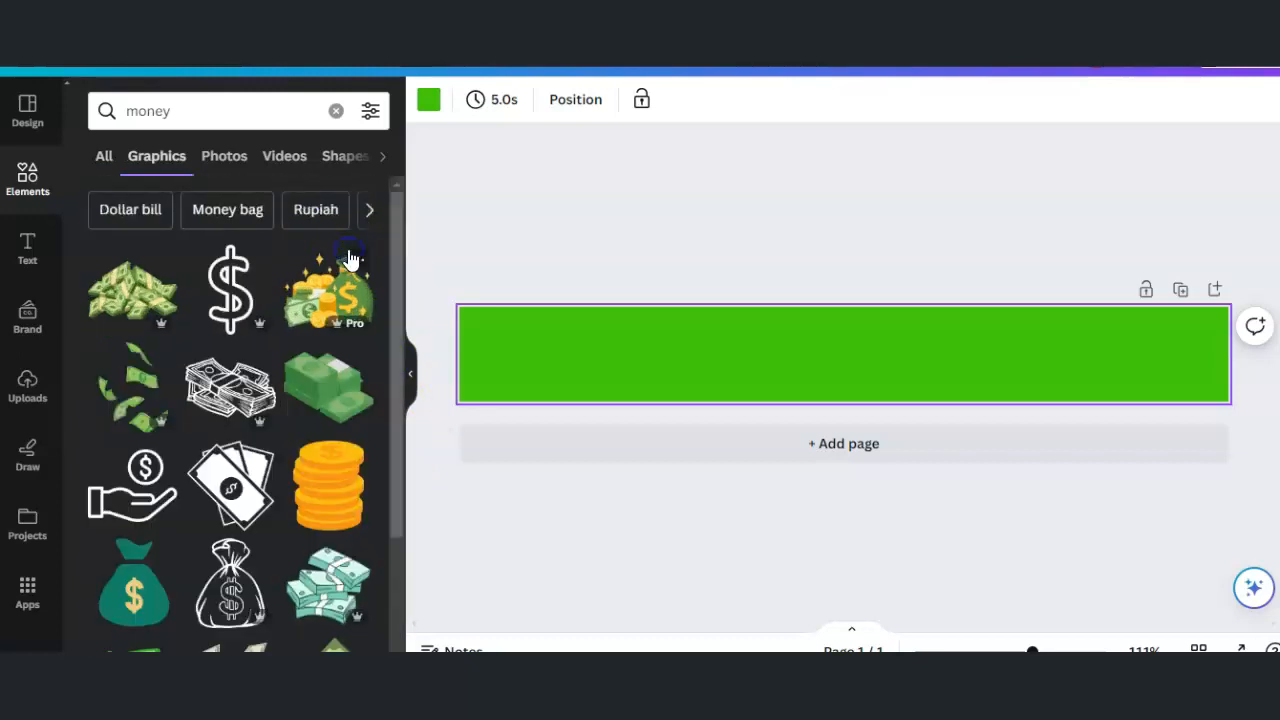
Step: Try the orange coin-stack graphic on the green banner and delete it again
click(330, 493)
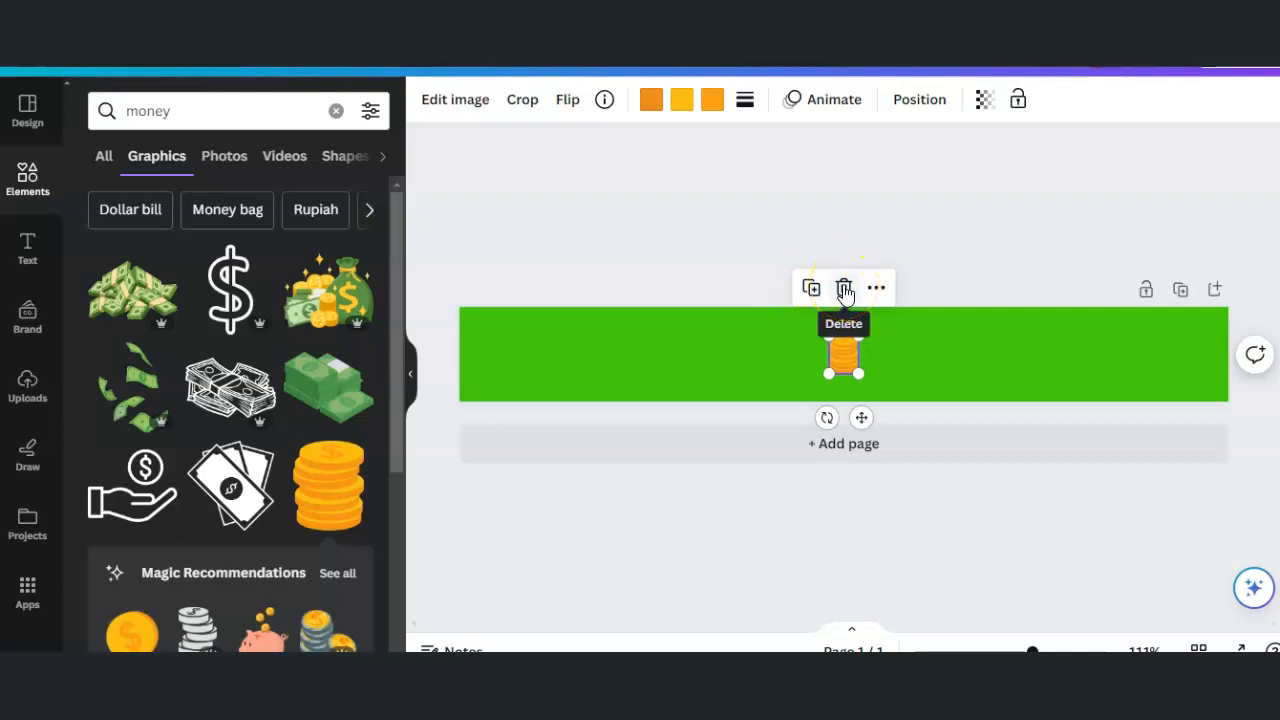
click(845, 291)
drag(400, 300, 394, 246)
Step: Search the design templates for "banner templats"
click(27, 110)
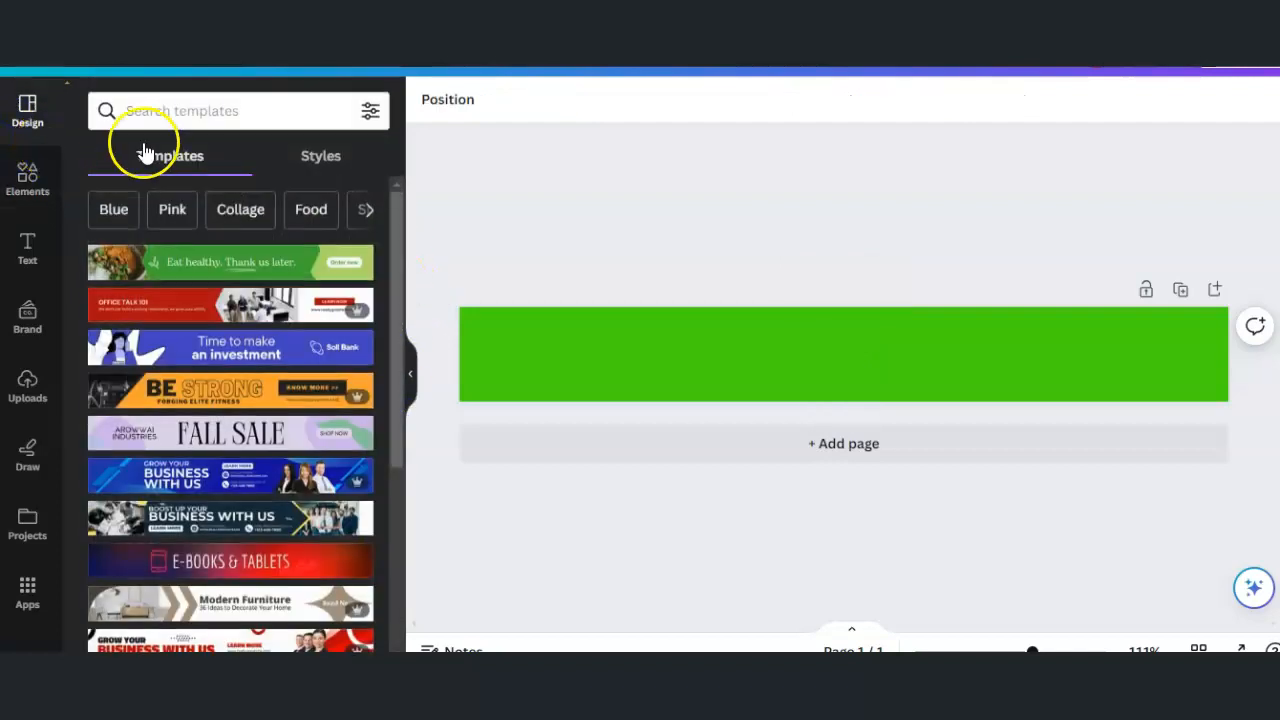
click(172, 108)
text(bann)
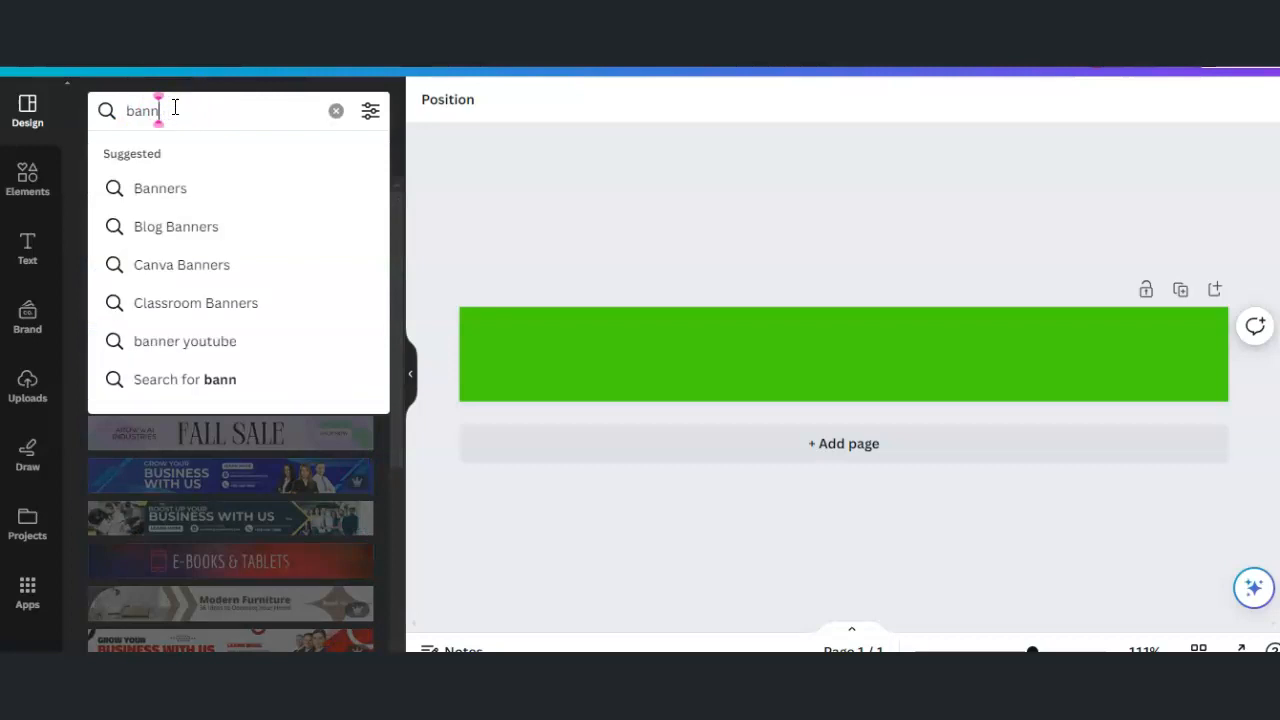
text(er templats)
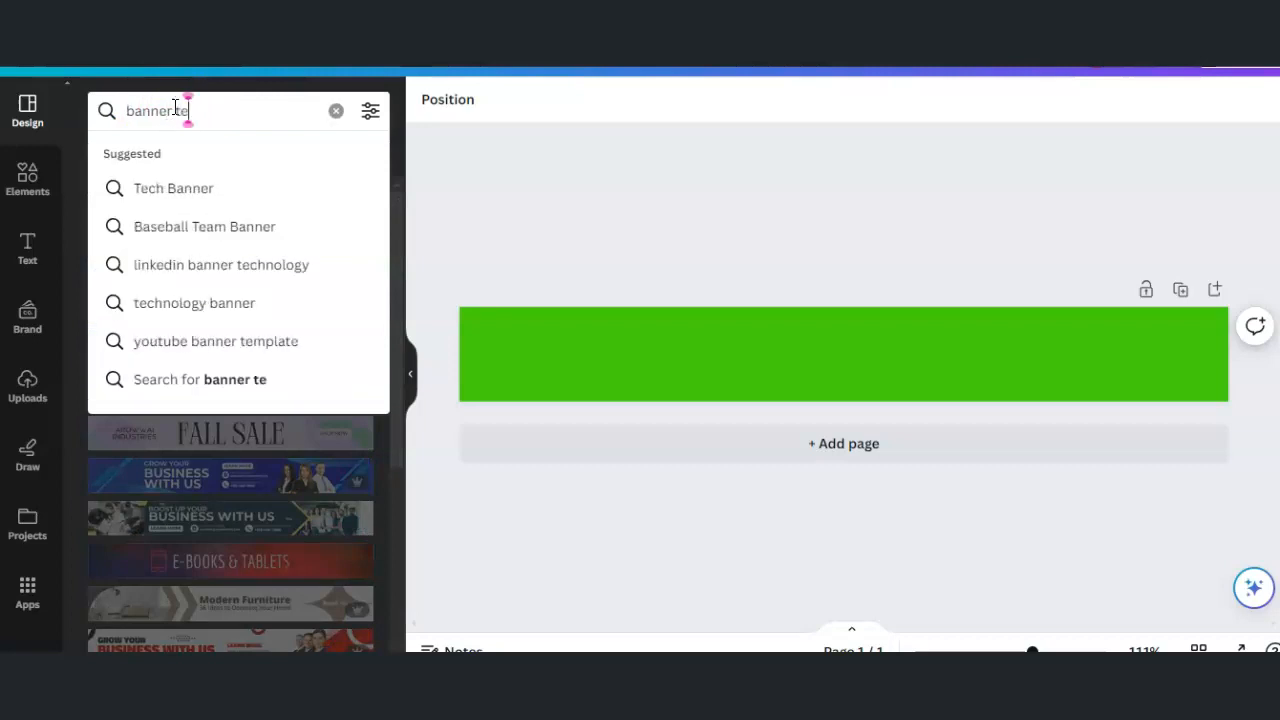
key(Return)
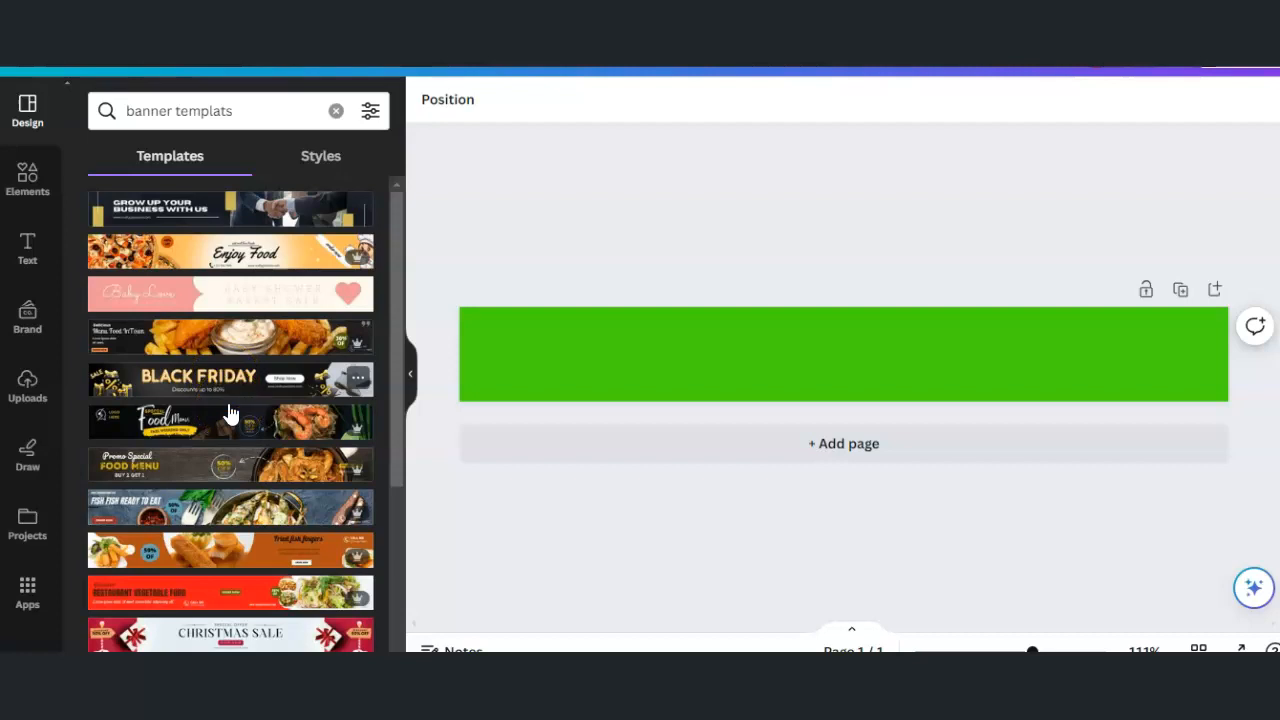
Step: Add a second page and apply the black and gold BLACK FRIDAY banner template to it
click(820, 444)
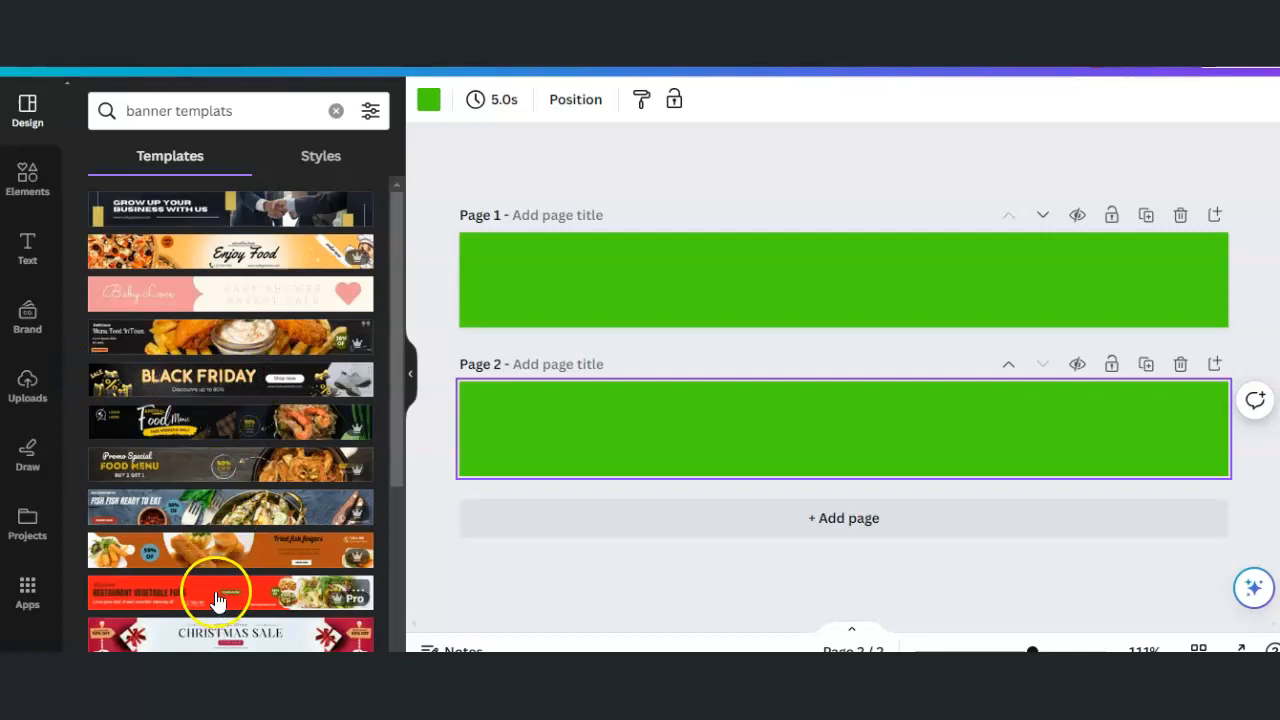
click(200, 374)
Step: Inspect the template's background photo and the individual letters of the grouped BLACK FRIDAY heading on page 2
click(1144, 443)
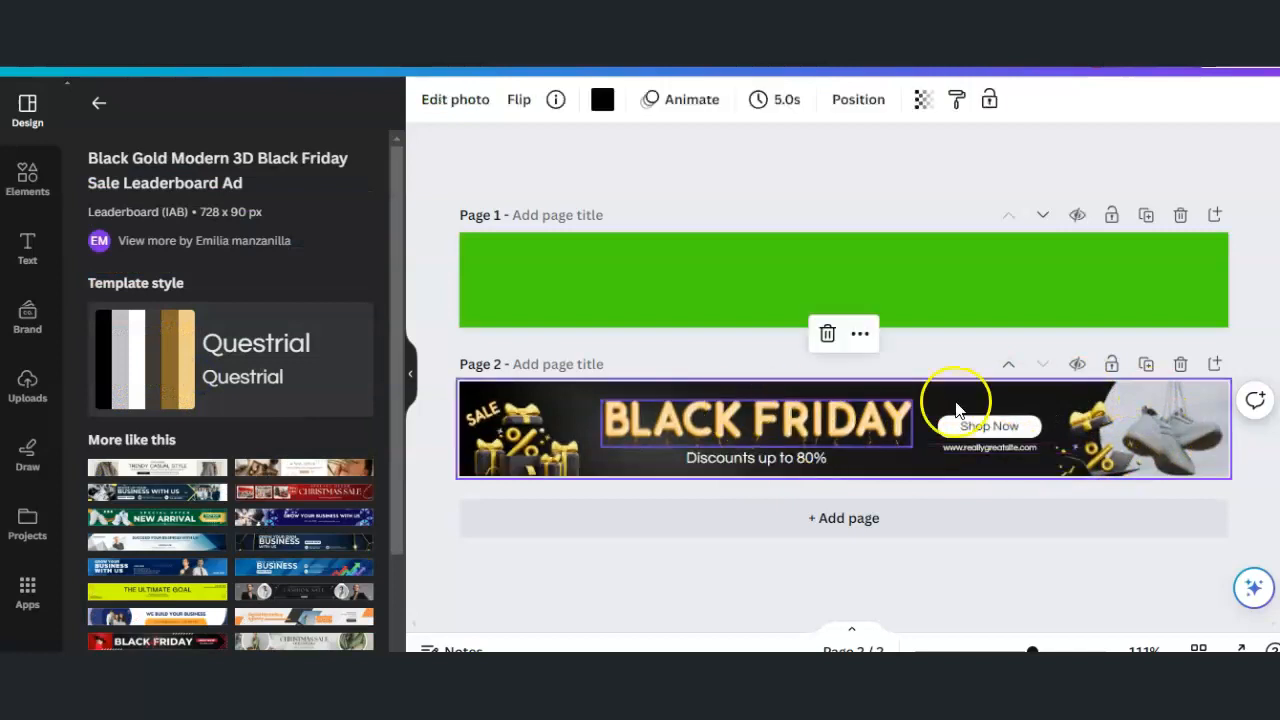
click(795, 426)
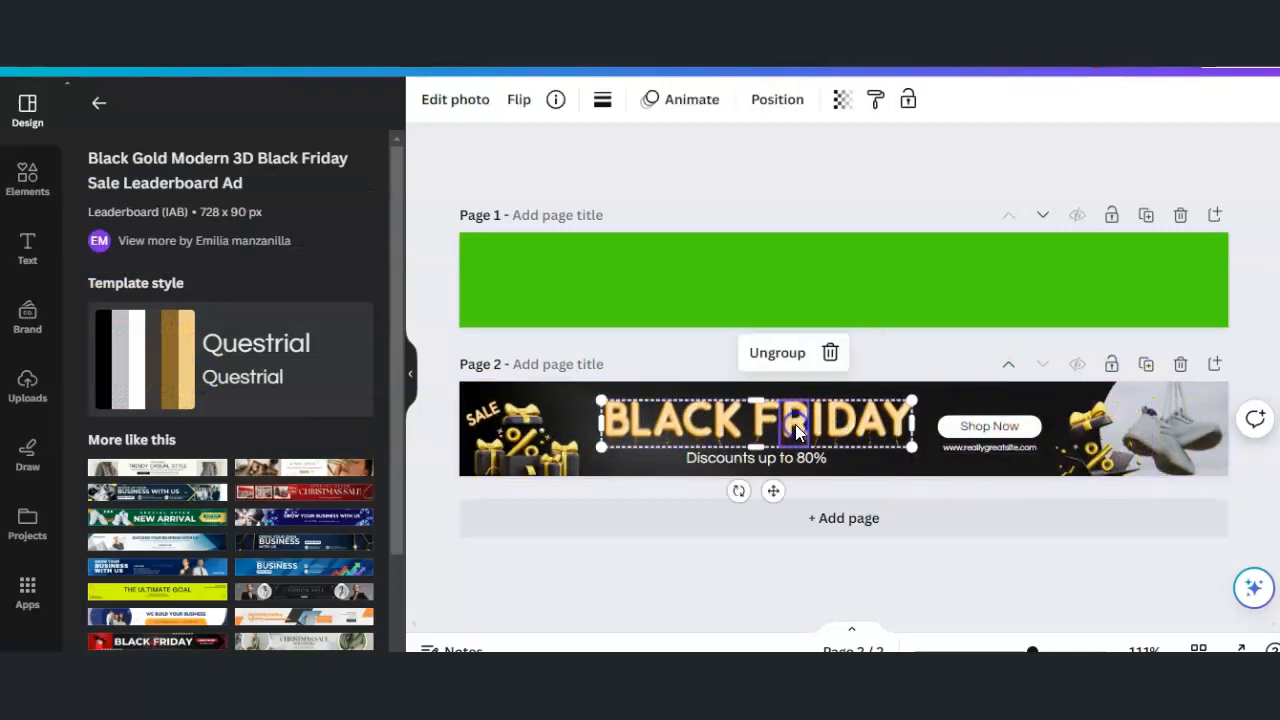
click(612, 420)
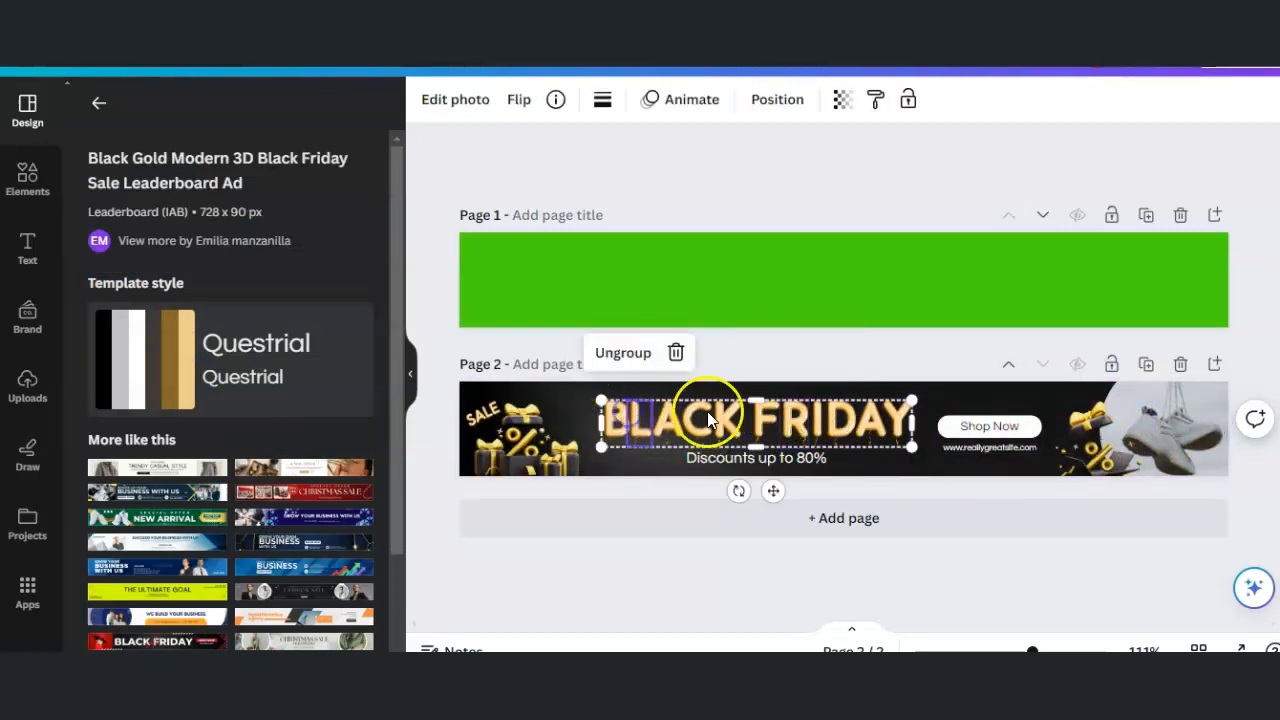
click(623, 421)
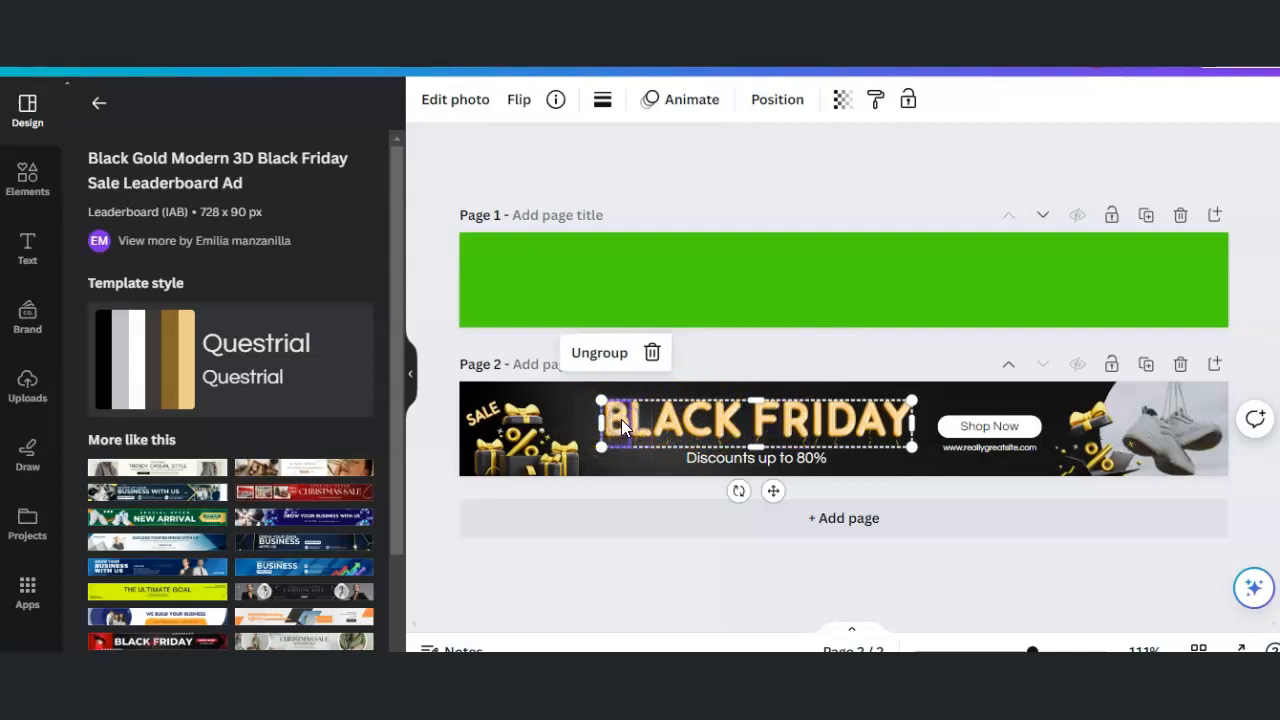
Step: Examine whether the letters of the BLACK FRIDAY heading on page 2 are separate images rather than editable text
double_click(715, 421)
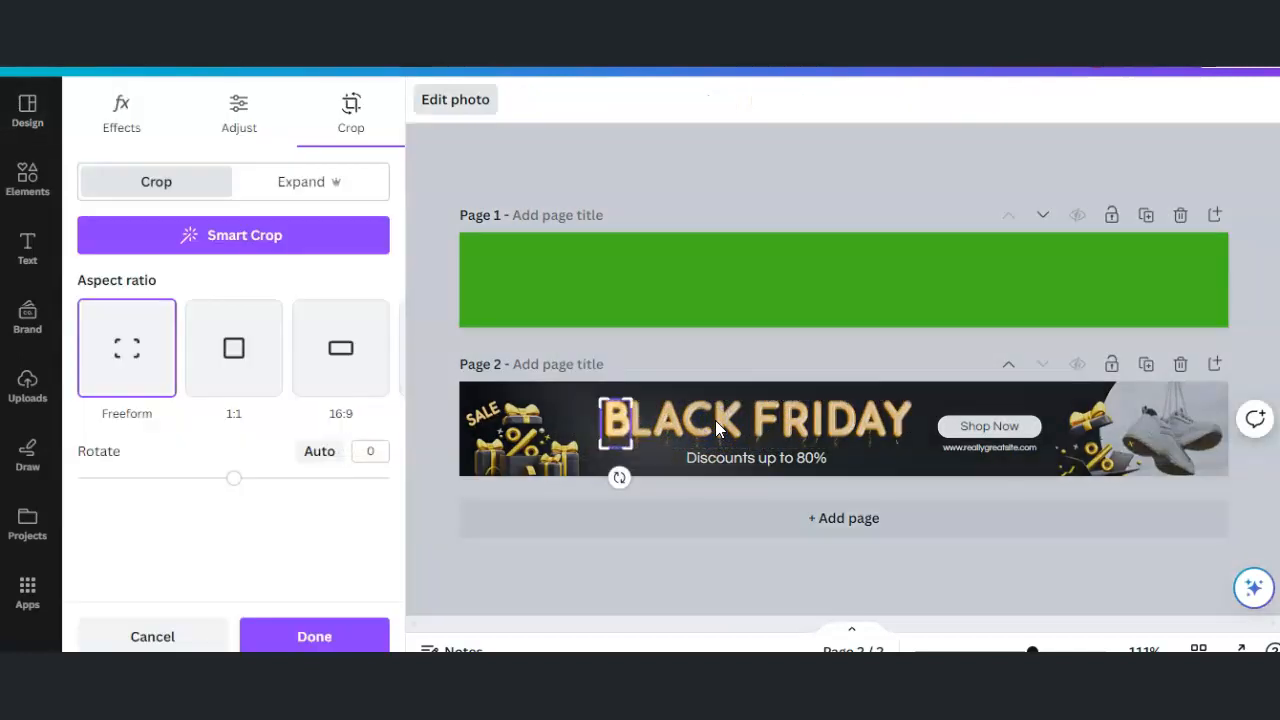
click(885, 418)
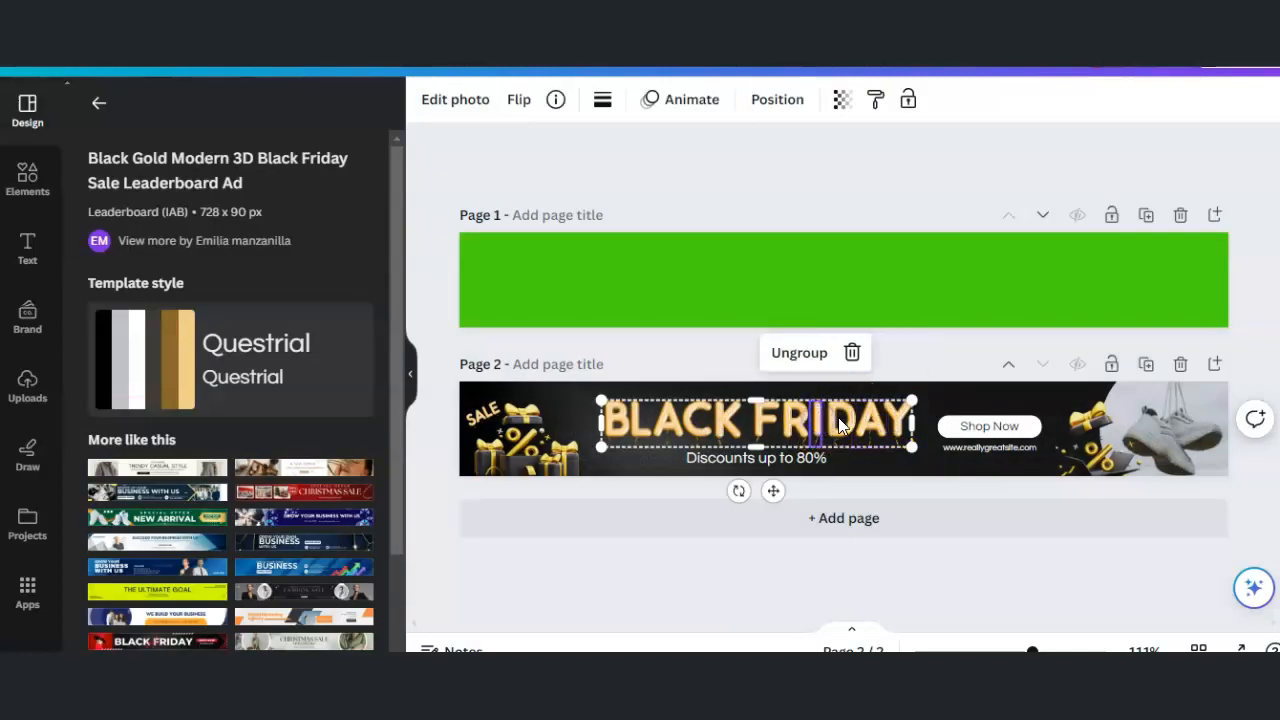
mouse_move(846, 420)
mouse_down()
mouse_move(851, 443)
mouse_move(848, 416)
mouse_up()
click(718, 424)
click(665, 419)
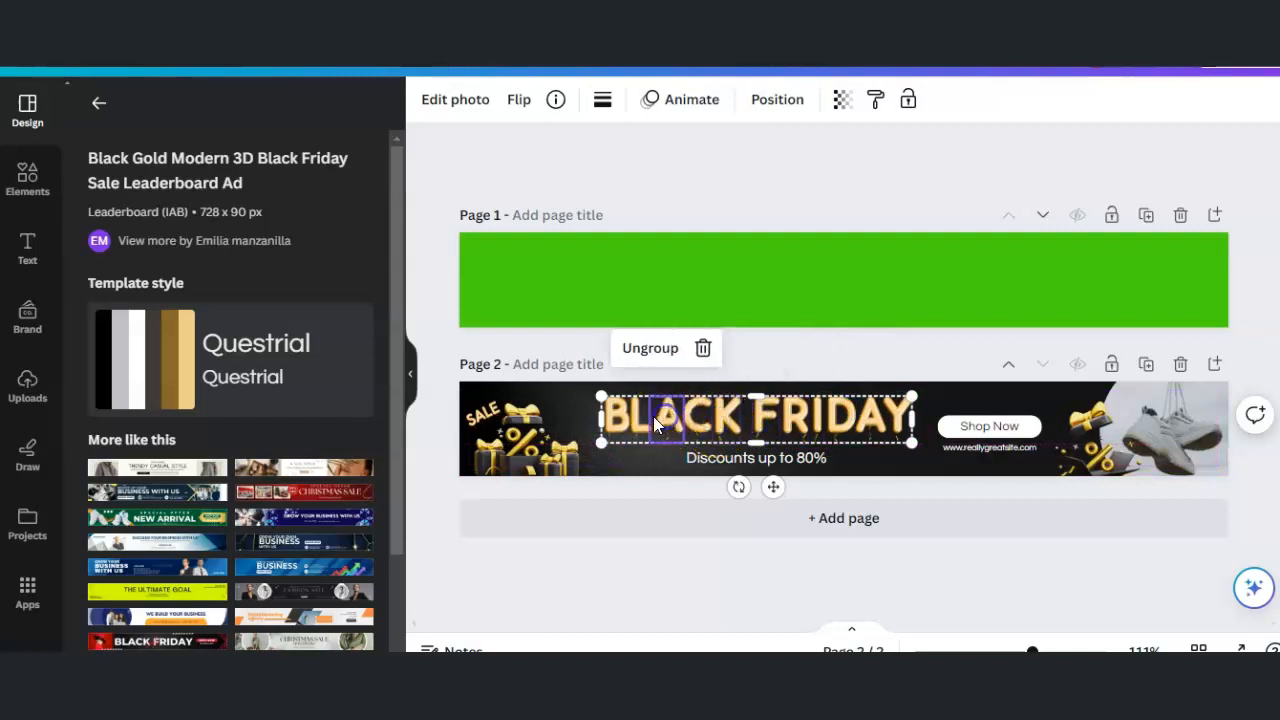
click(632, 424)
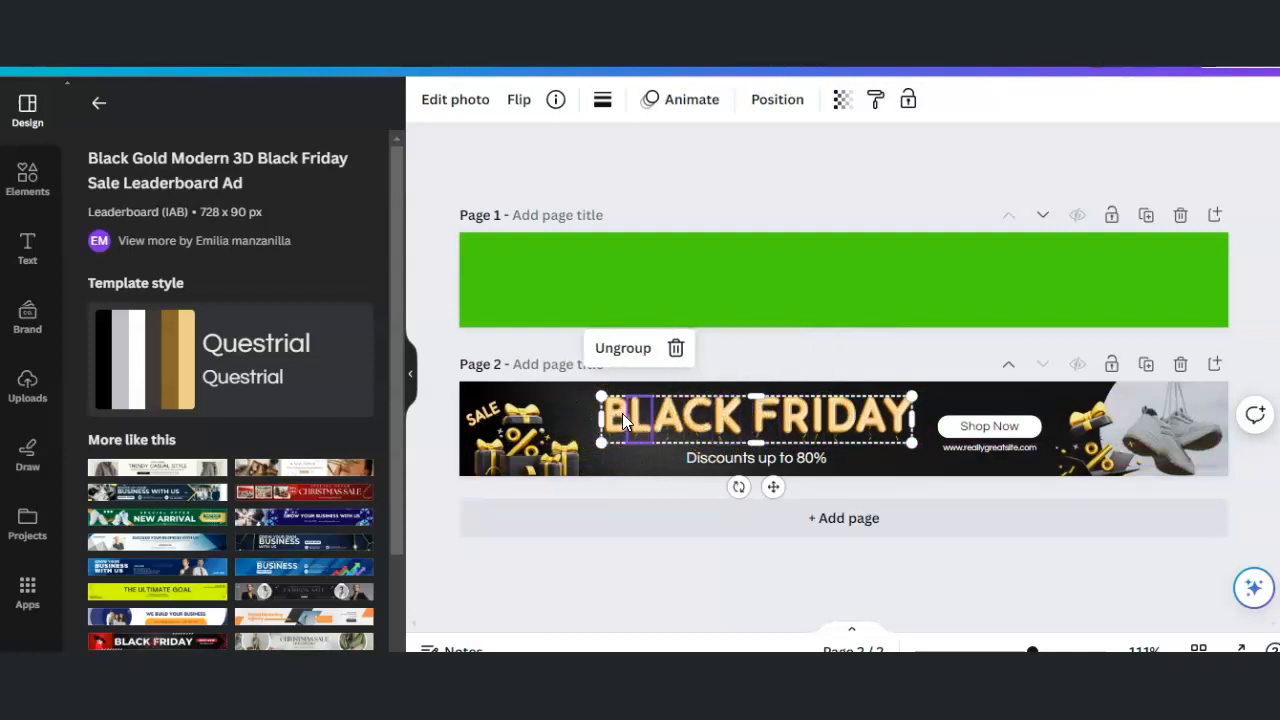
click(622, 421)
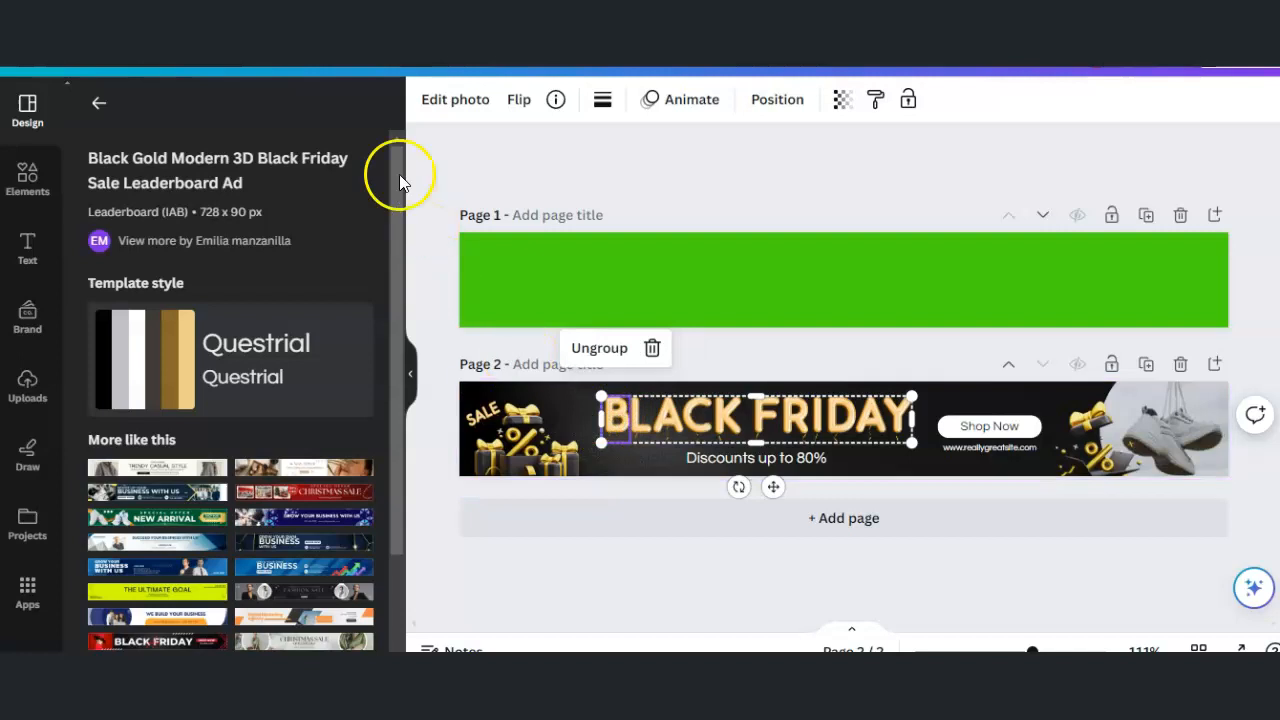
click(724, 422)
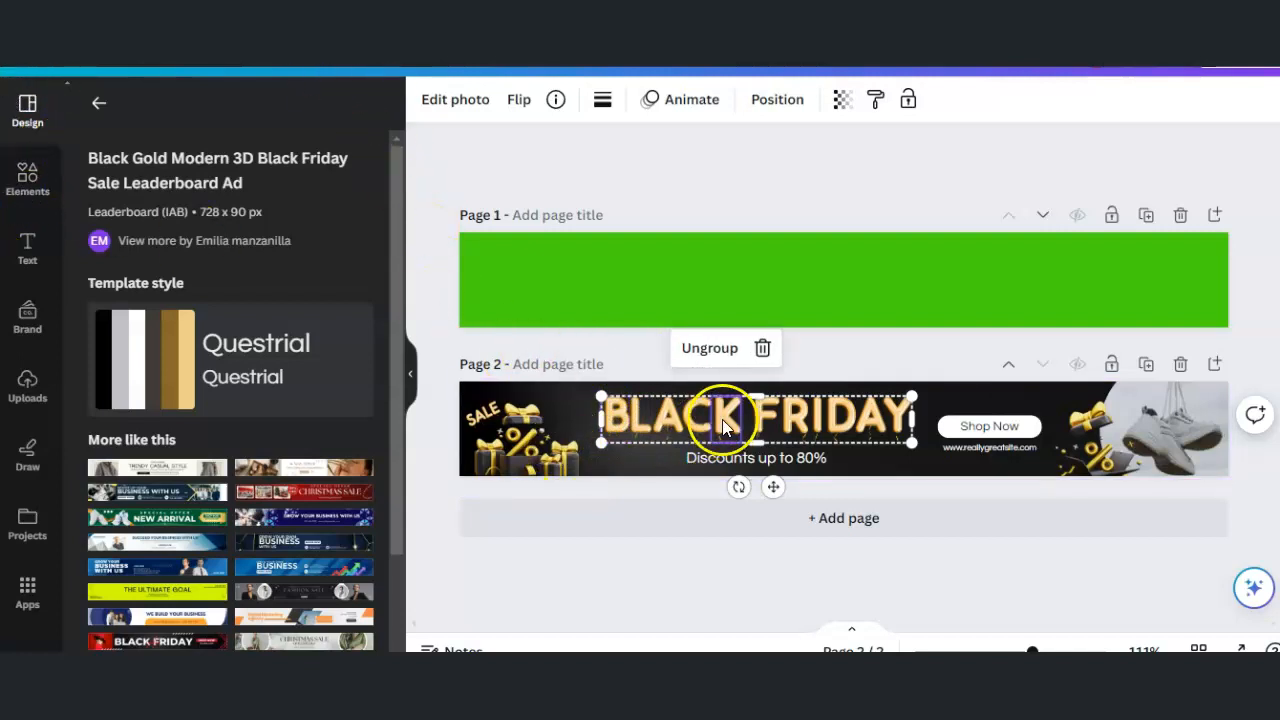
Step: Ungroup the BLACK FRIDAY heading on page 2 and delete all of its letter images
click(714, 349)
click(712, 349)
click(712, 349)
drag(601, 443, 584, 447)
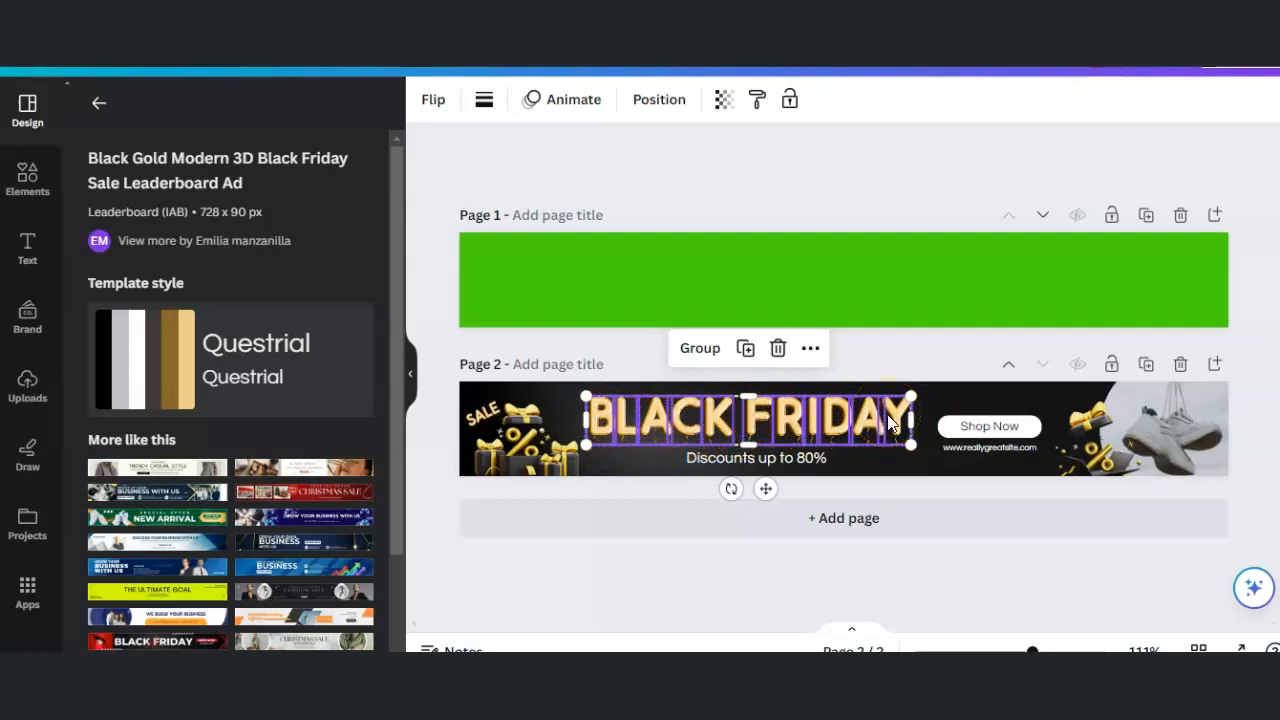
click(699, 348)
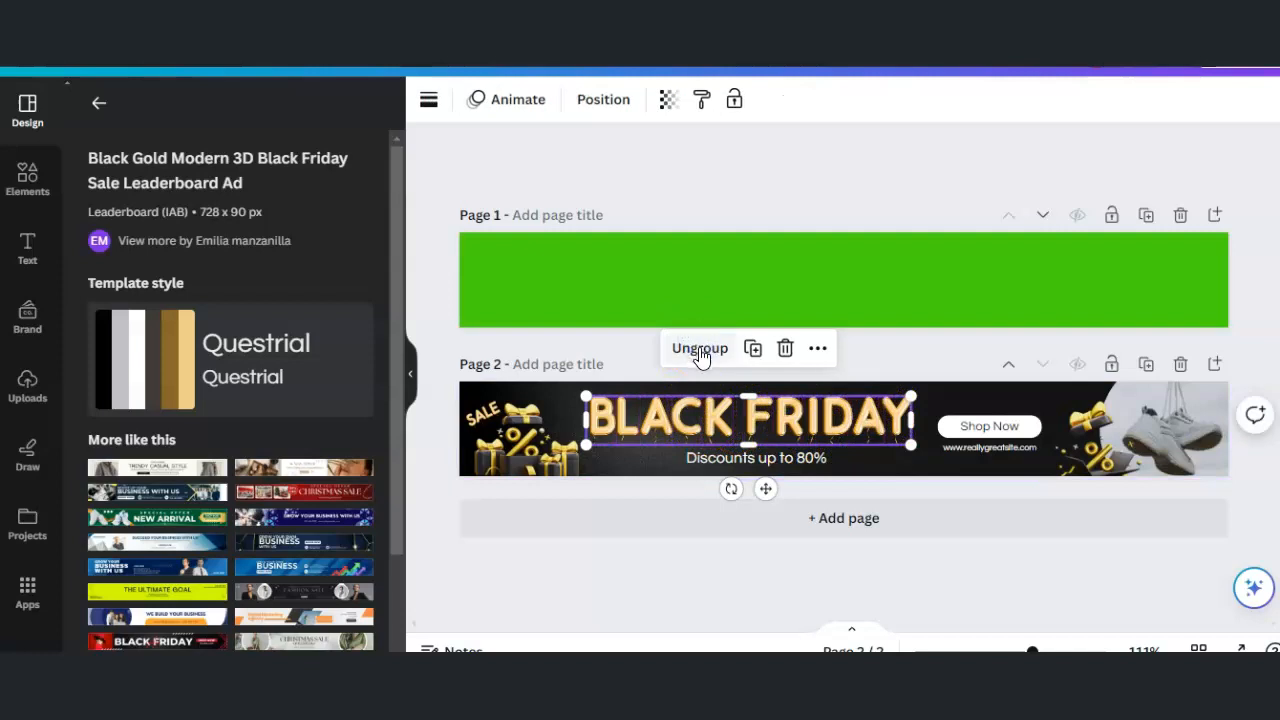
click(700, 350)
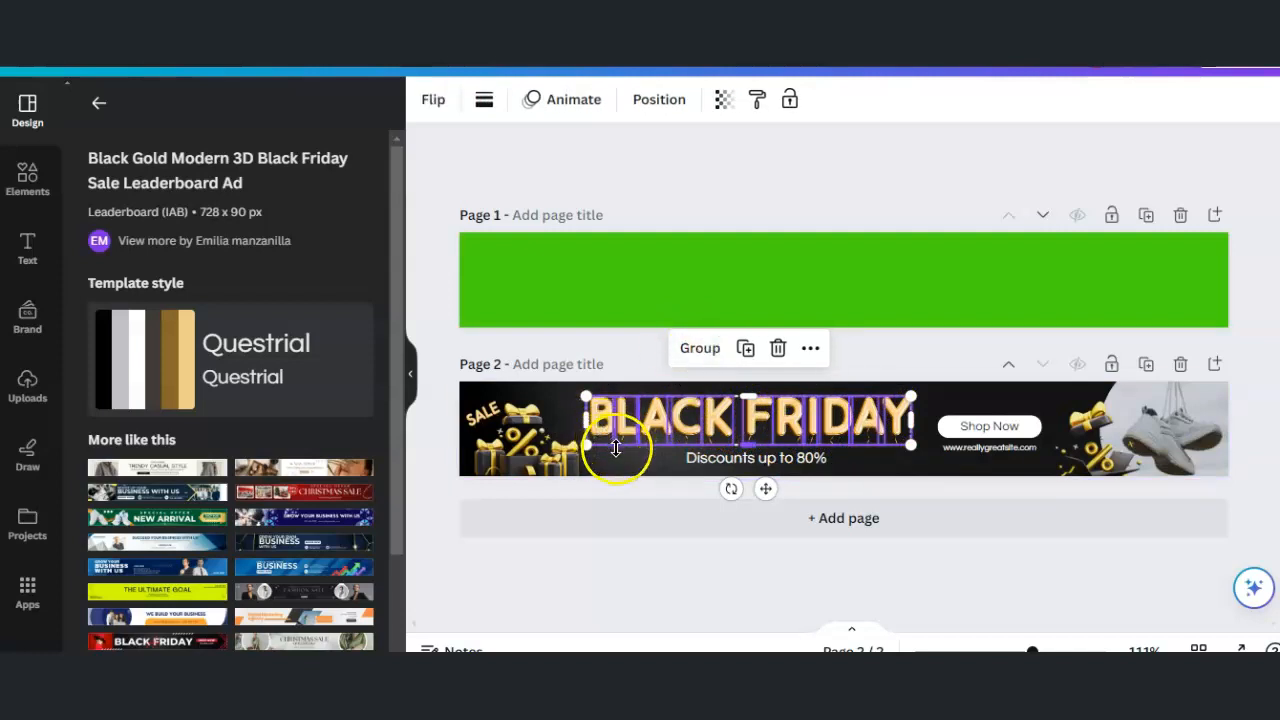
click(778, 347)
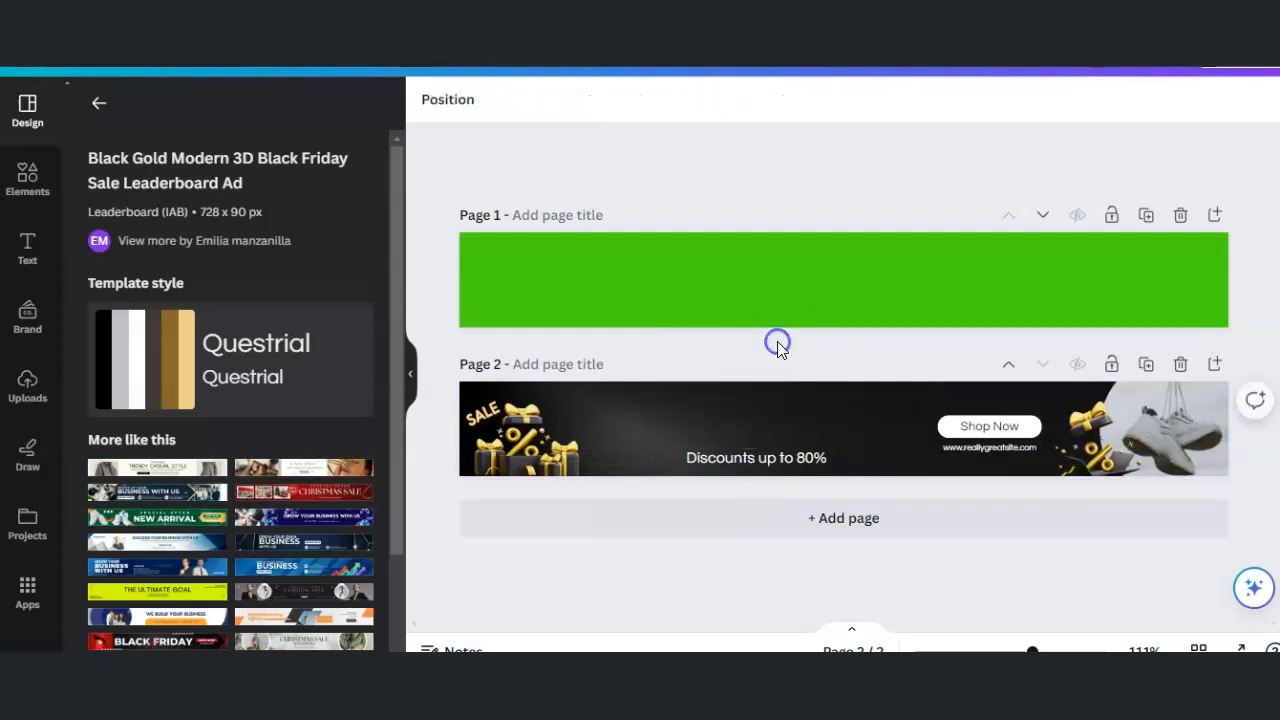
Step: Add a heading text to page 2, place it above the "Discounts up to 80%" line and enlarge it to about size 30.2
click(709, 450)
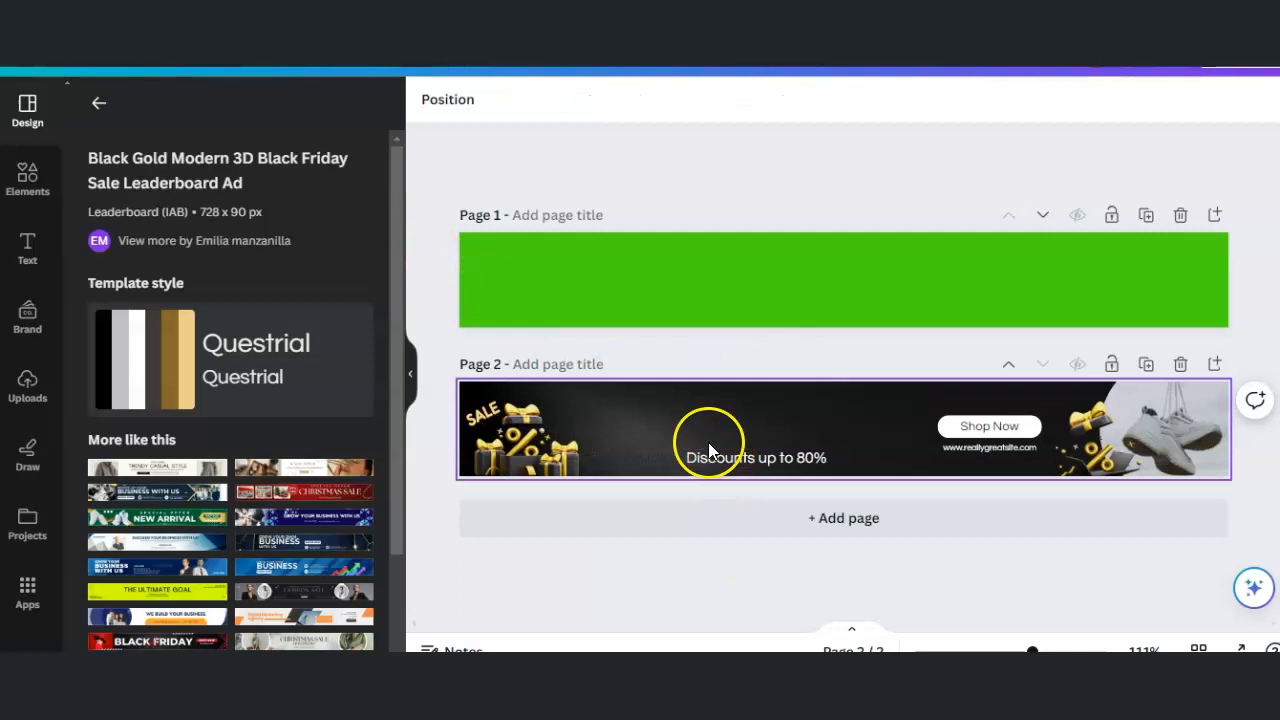
click(20, 244)
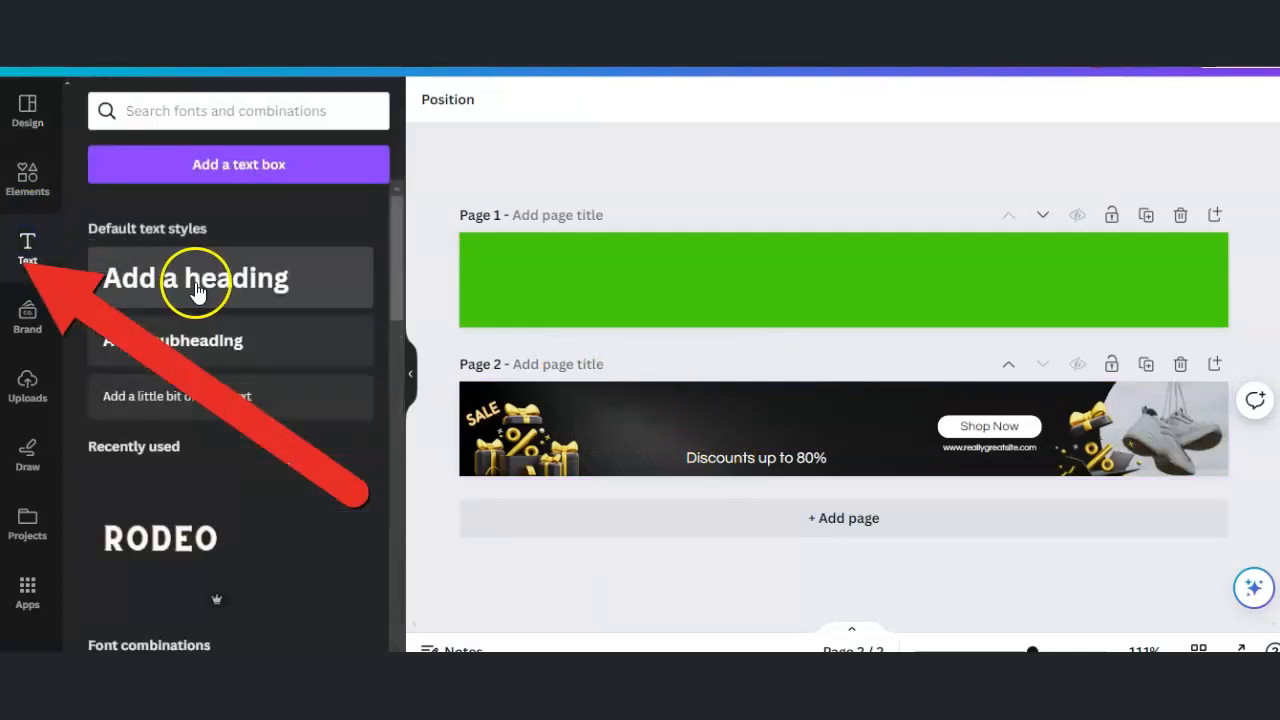
click(196, 285)
drag(800, 414, 600, 402)
mouse_move(886, 434)
mouse_down()
mouse_move(964, 446)
mouse_move(944, 432)
mouse_move(966, 447)
mouse_move(804, 417)
mouse_move(902, 437)
mouse_up()
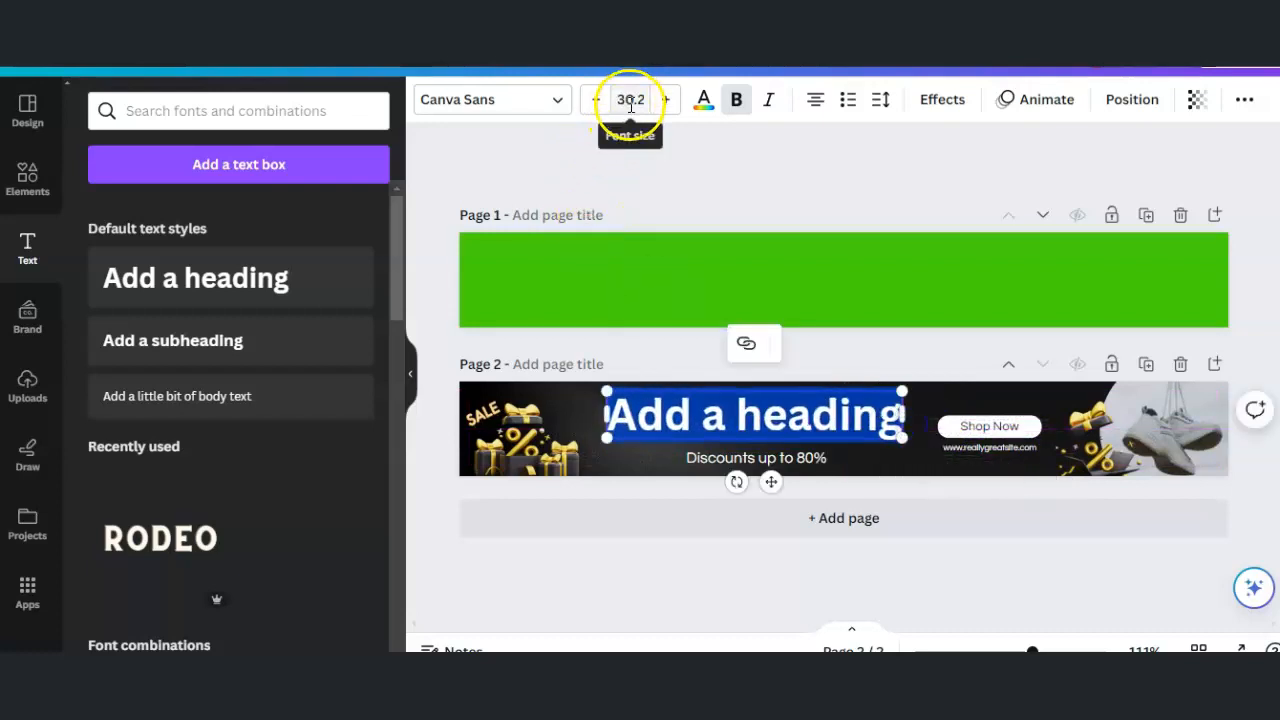
Step: Replace the new heading's placeholder text with "join us"
drag(606, 412, 902, 400)
text(join us)
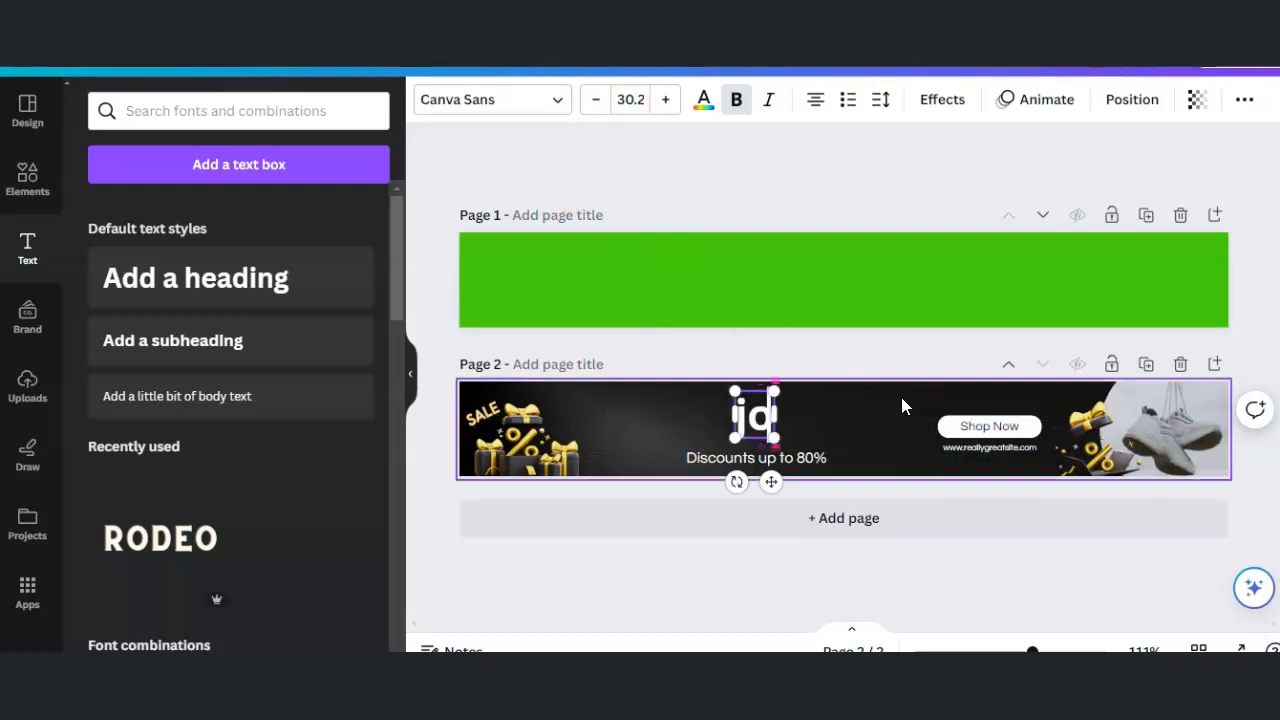
click(1017, 434)
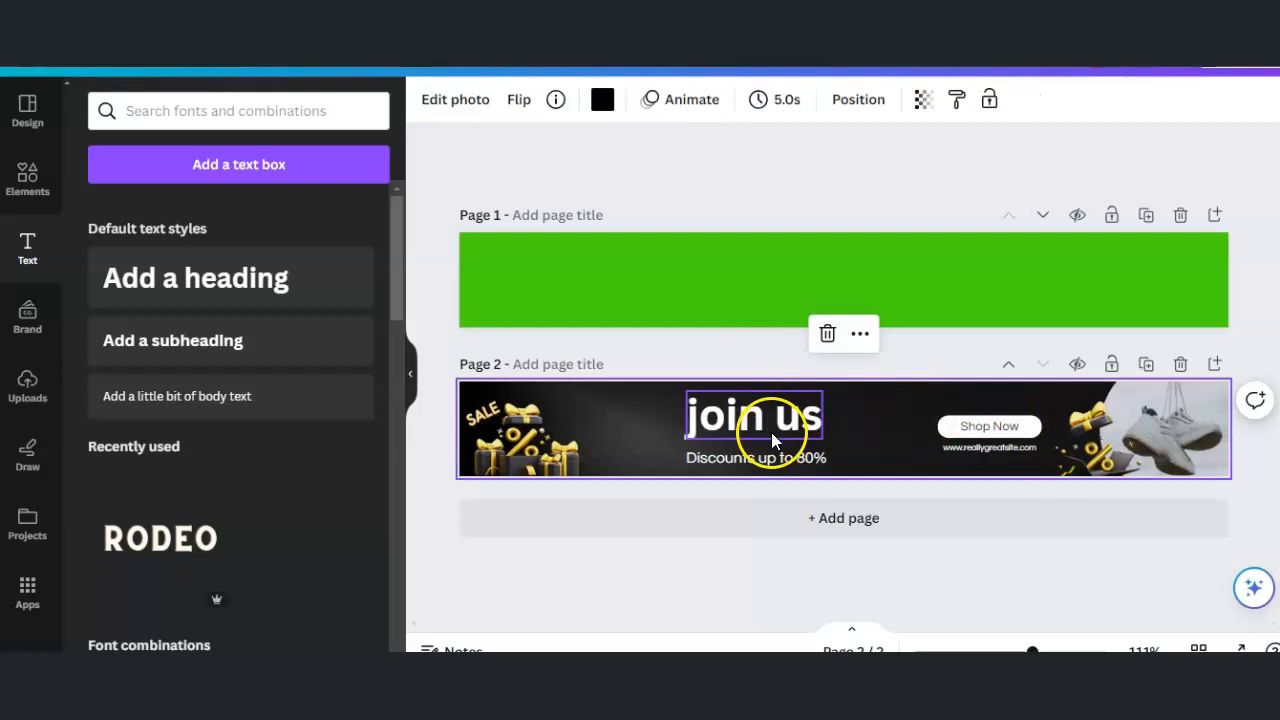
Step: Colour the "join us" heading red (#DB0A0A) and enlarge it to about size 48.5 in a text box about 268 wide
click(771, 426)
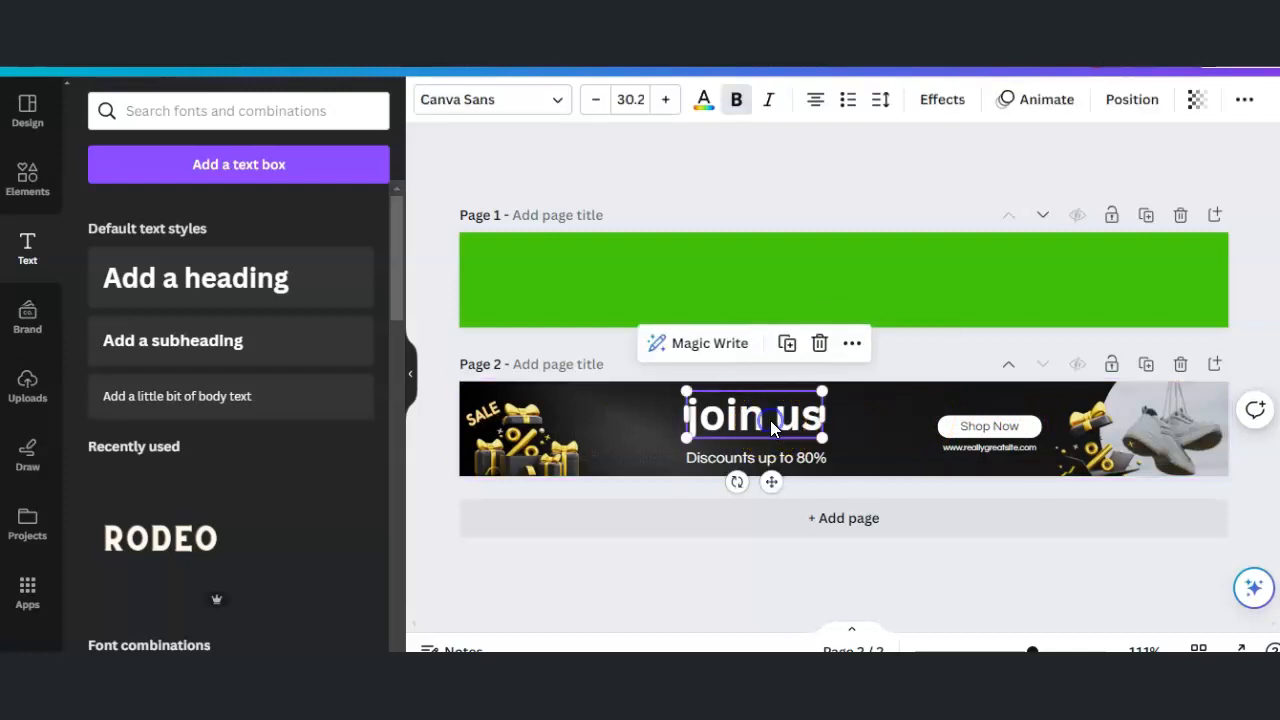
click(700, 100)
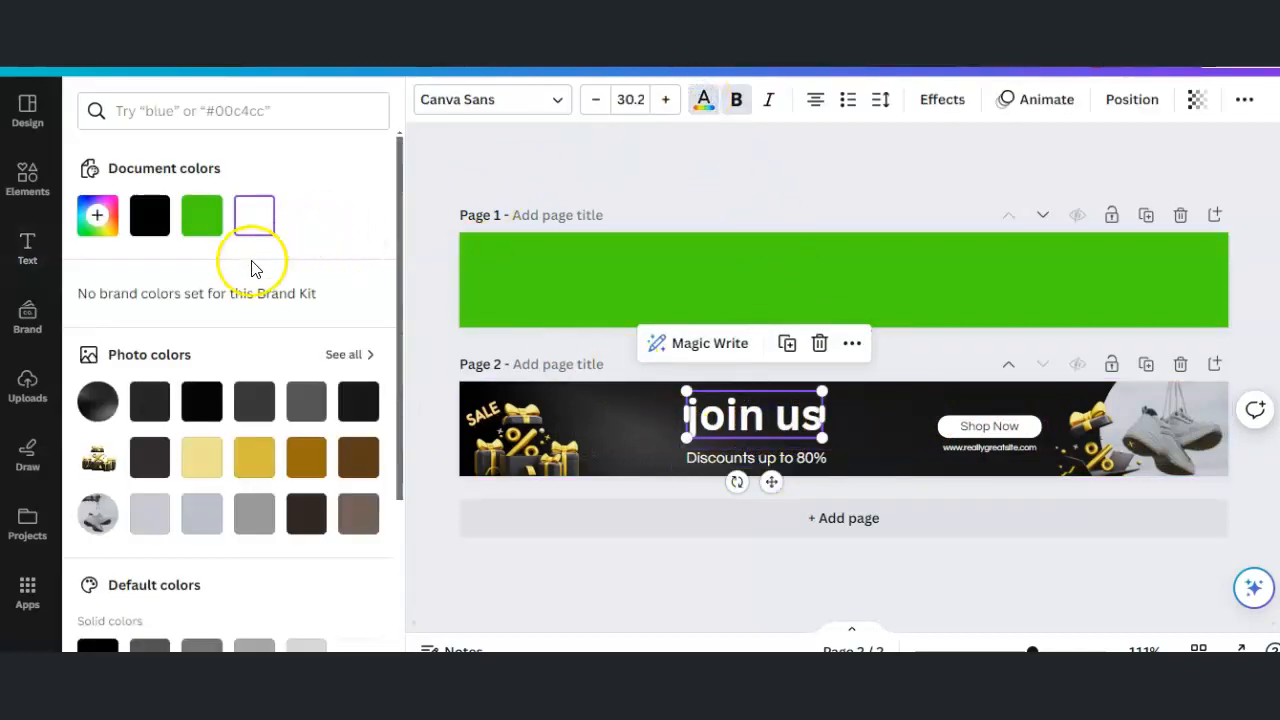
click(98, 216)
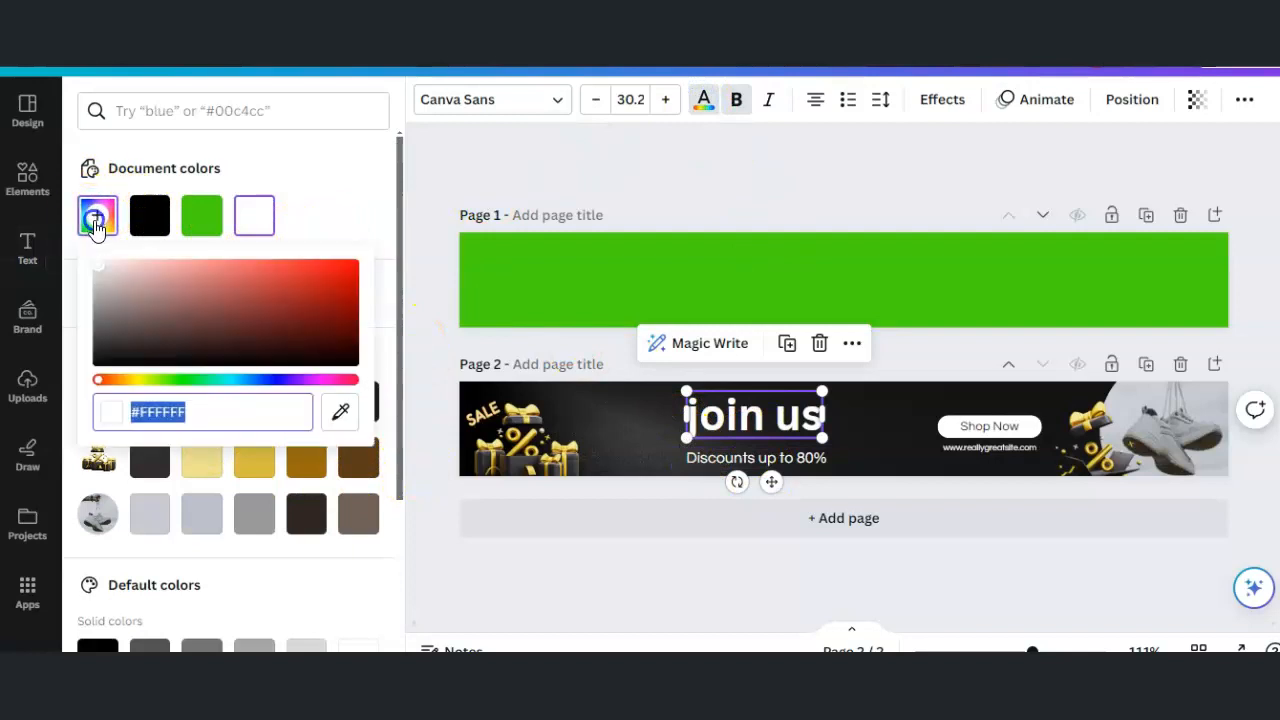
click(346, 274)
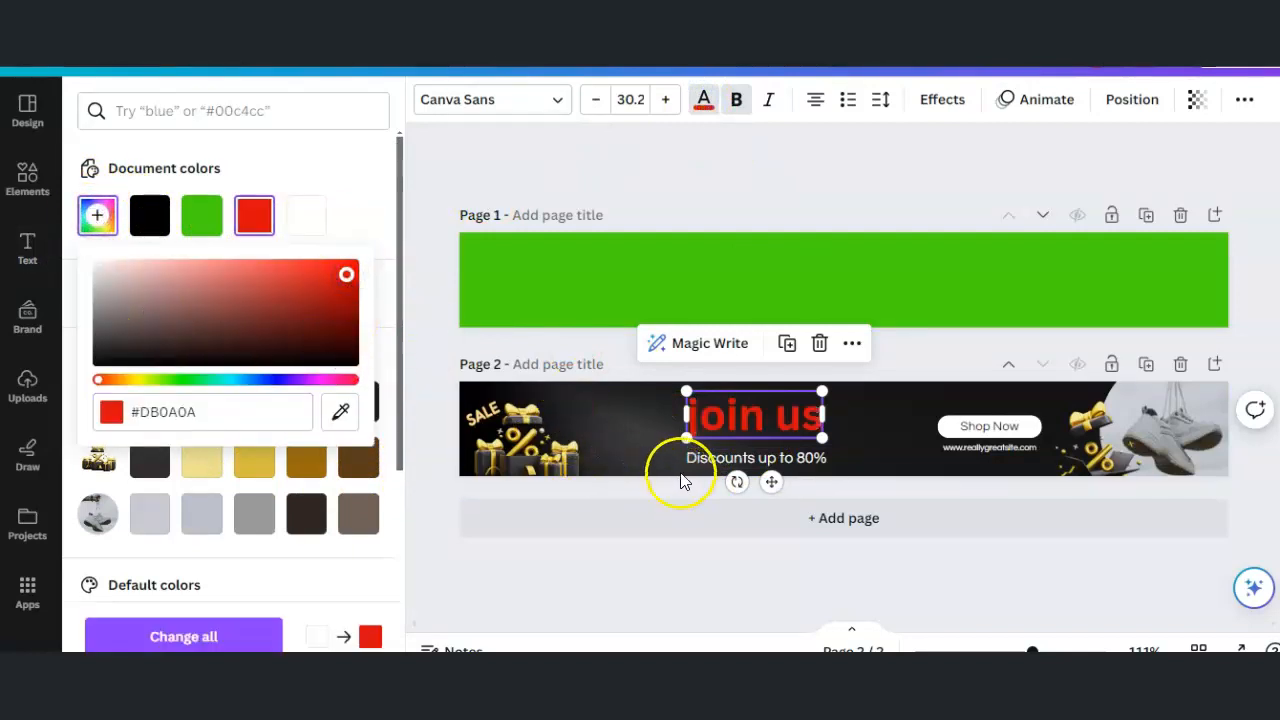
drag(686, 437, 607, 453)
drag(823, 429, 887, 408)
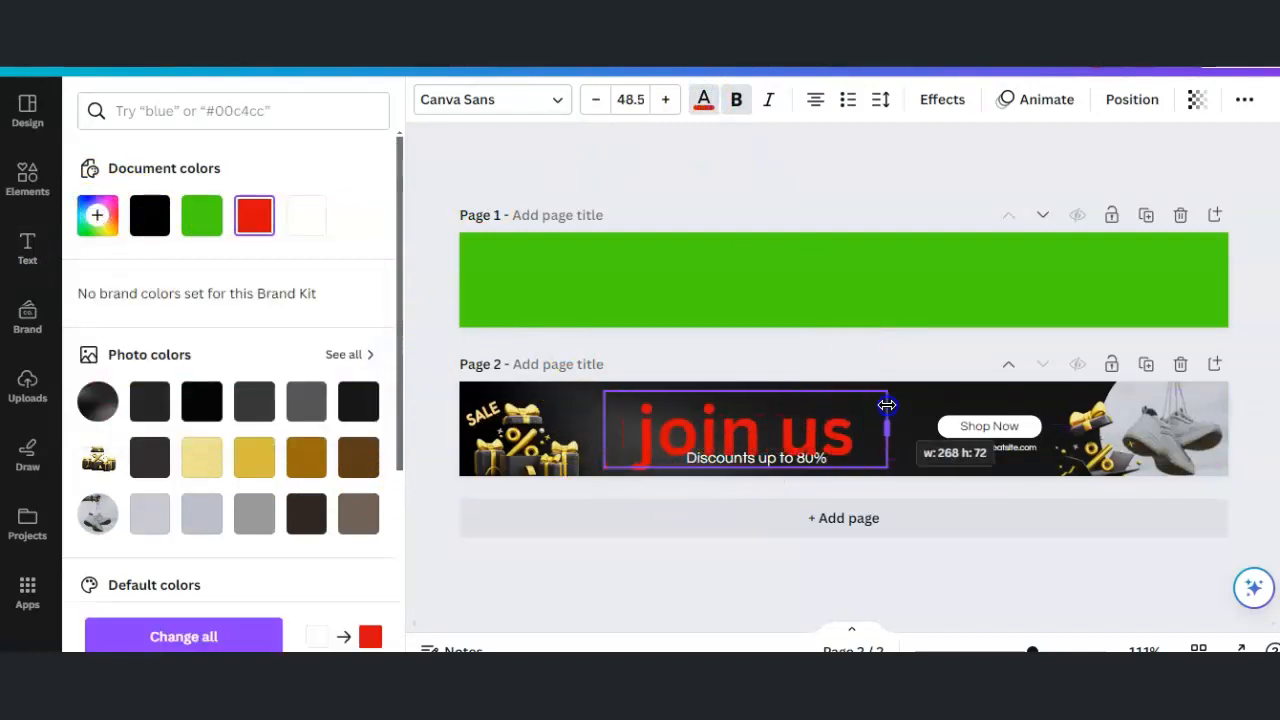
Step: Replace the discount line with "join our team we help yout", widen its text box and centre it beneath the heading
click(731, 457)
click(731, 458)
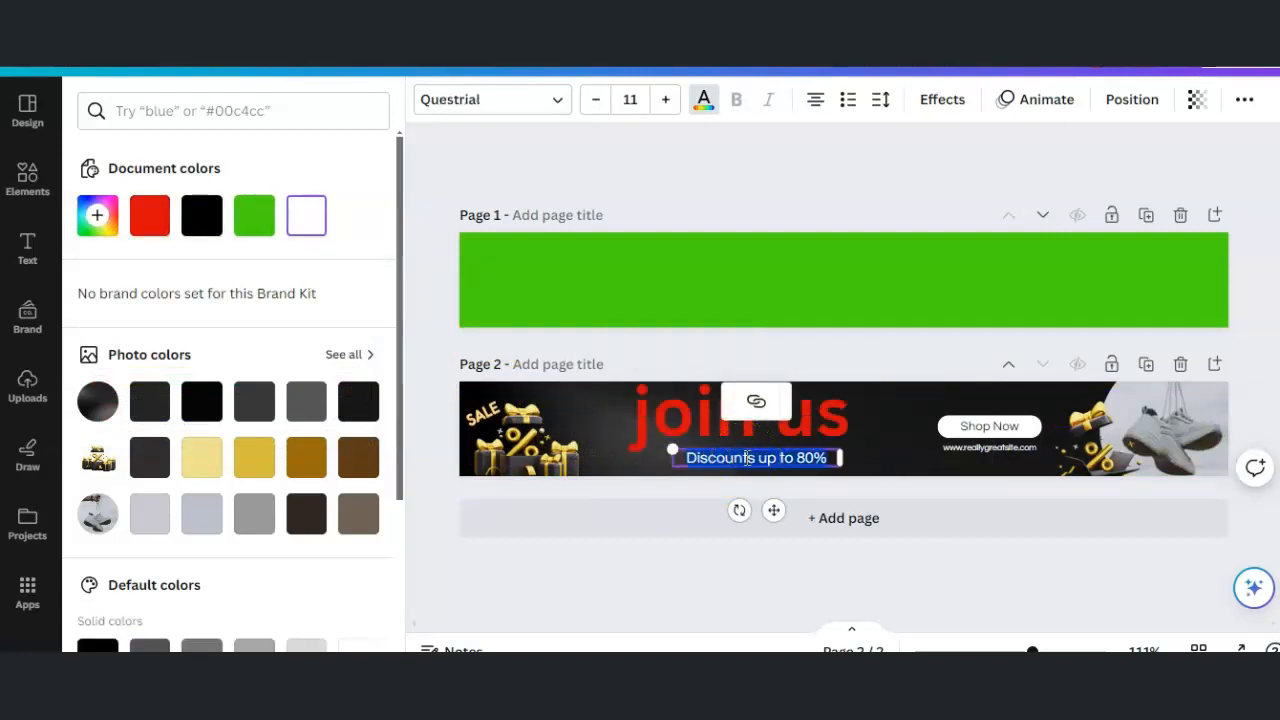
text(d)
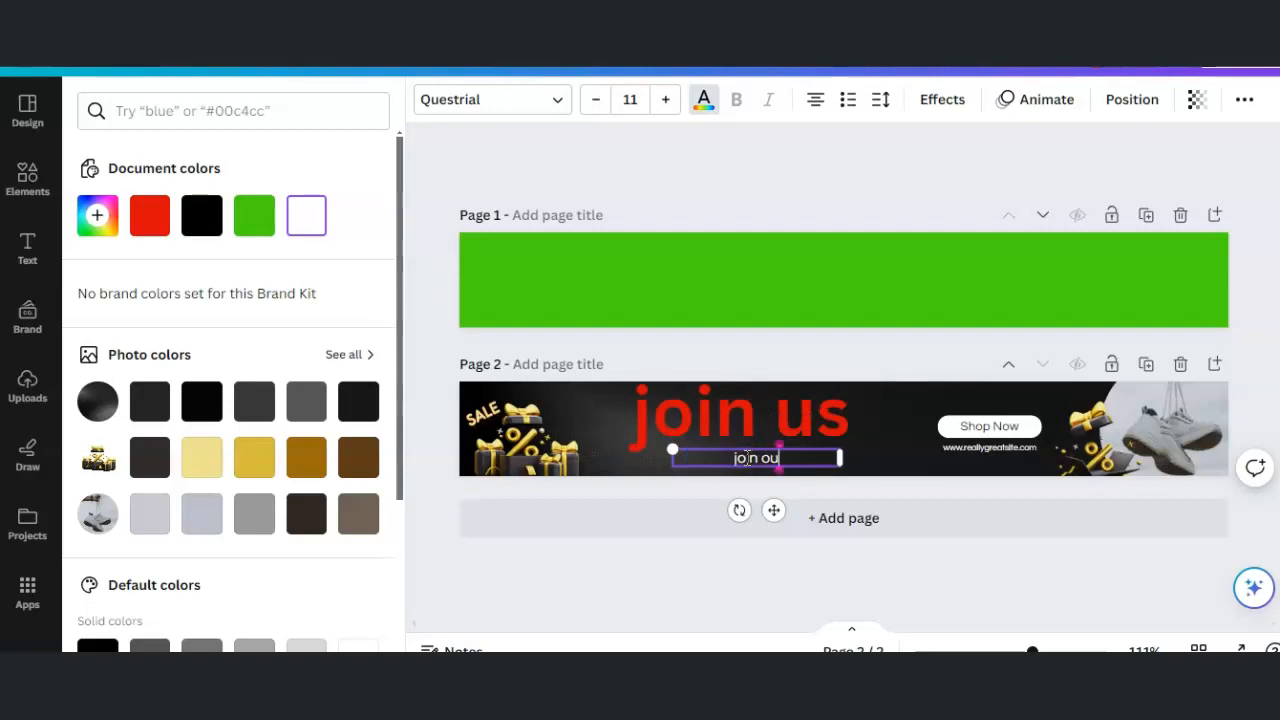
text( hea)
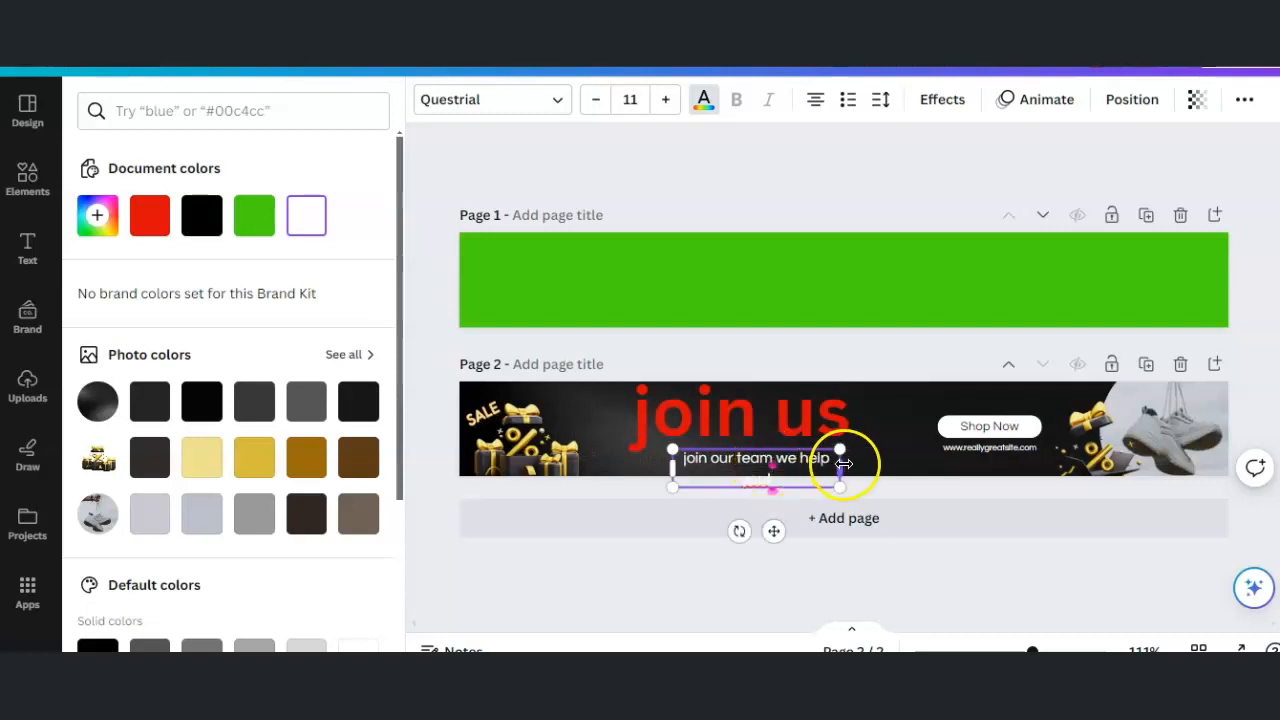
drag(844, 463, 970, 463)
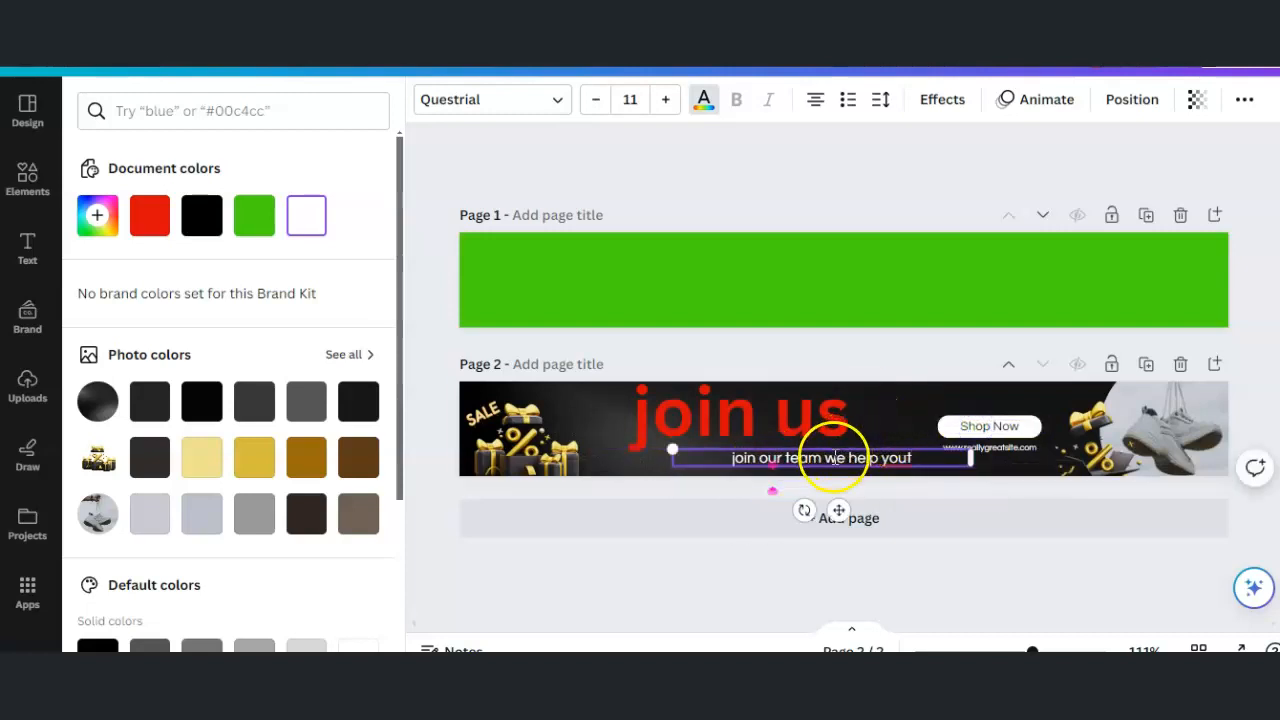
drag(838, 510, 786, 514)
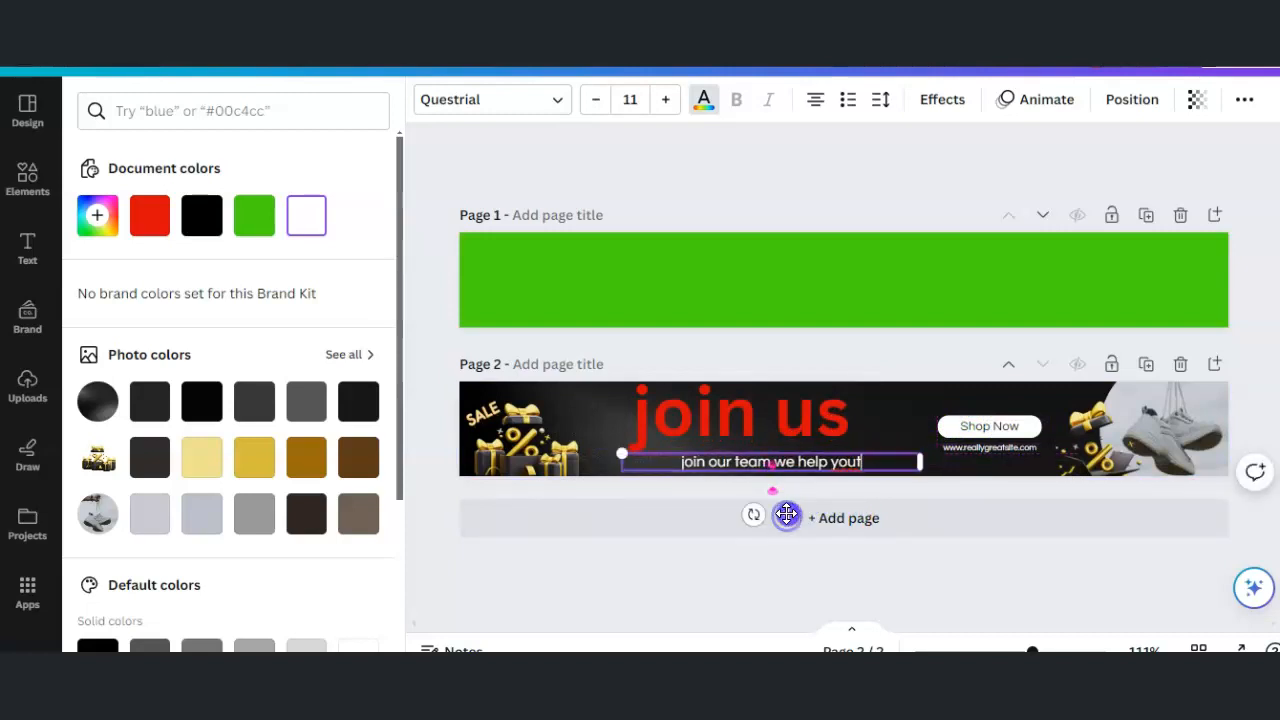
Step: Look through the photo elements for "money" to find a replacement for the gift-box image beside SALE
click(537, 445)
drag(537, 445, 585, 444)
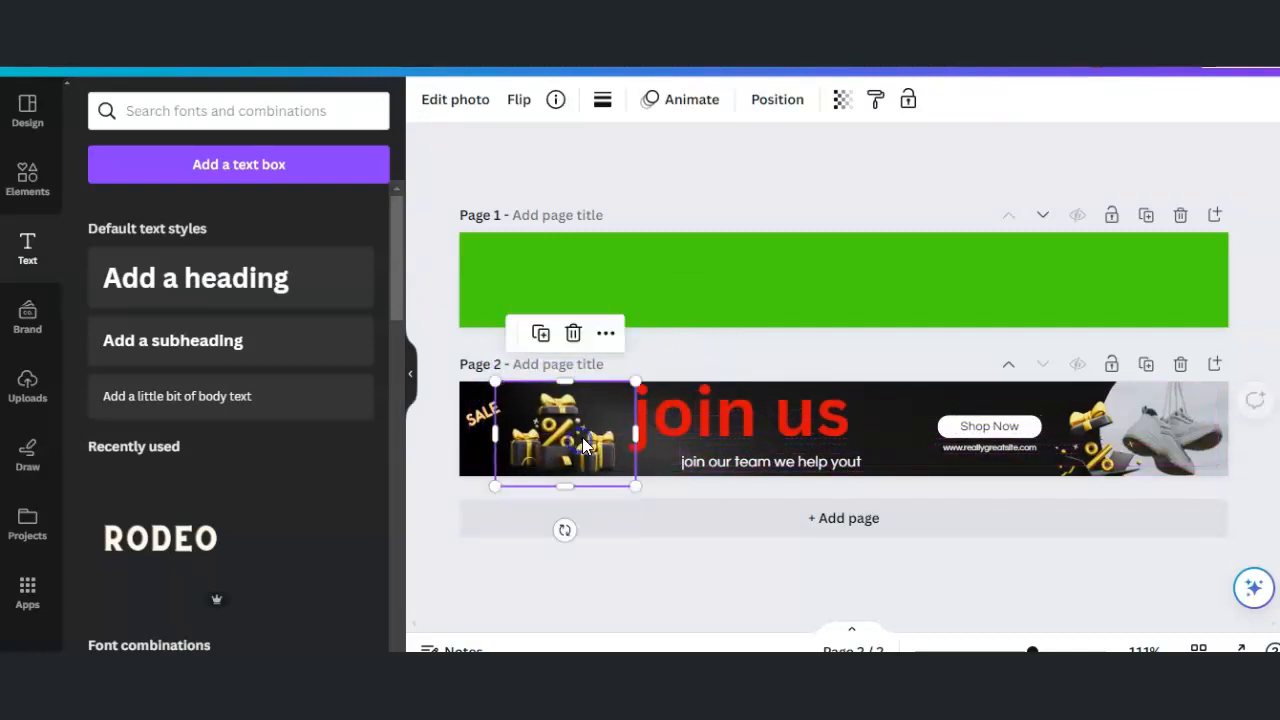
click(240, 110)
text(mo)
click(25, 185)
click(223, 112)
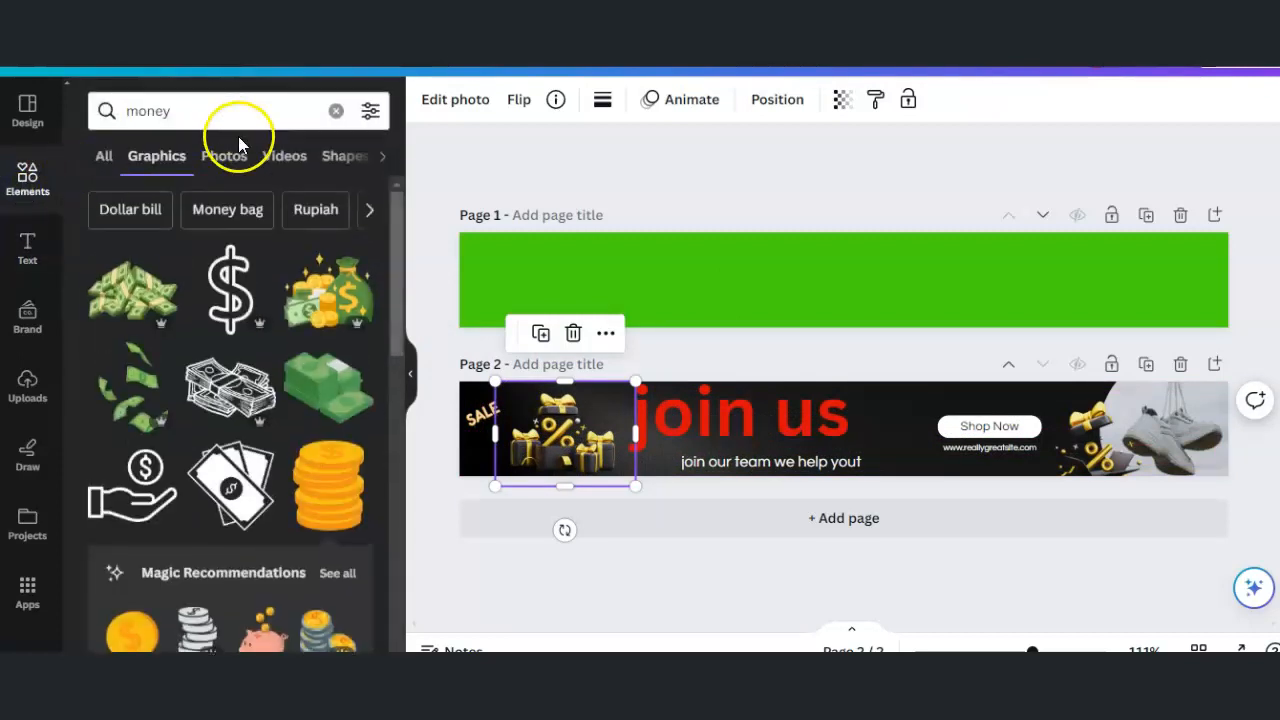
click(330, 280)
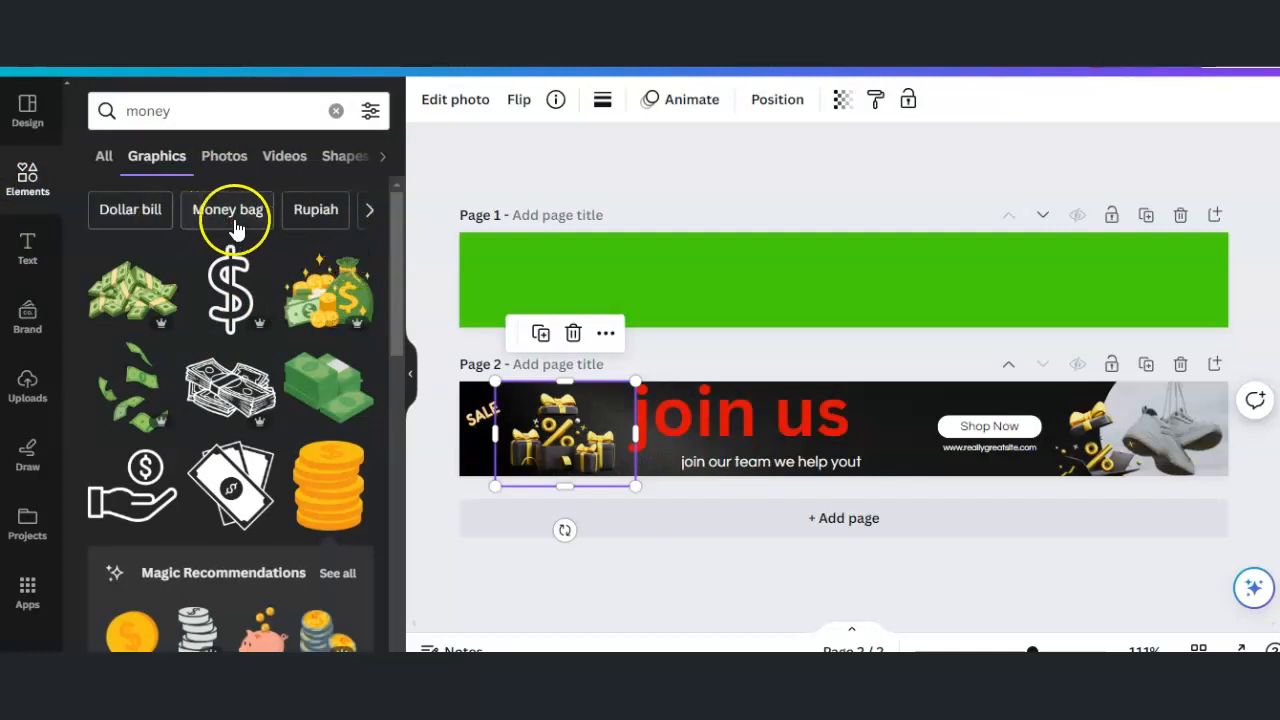
click(224, 158)
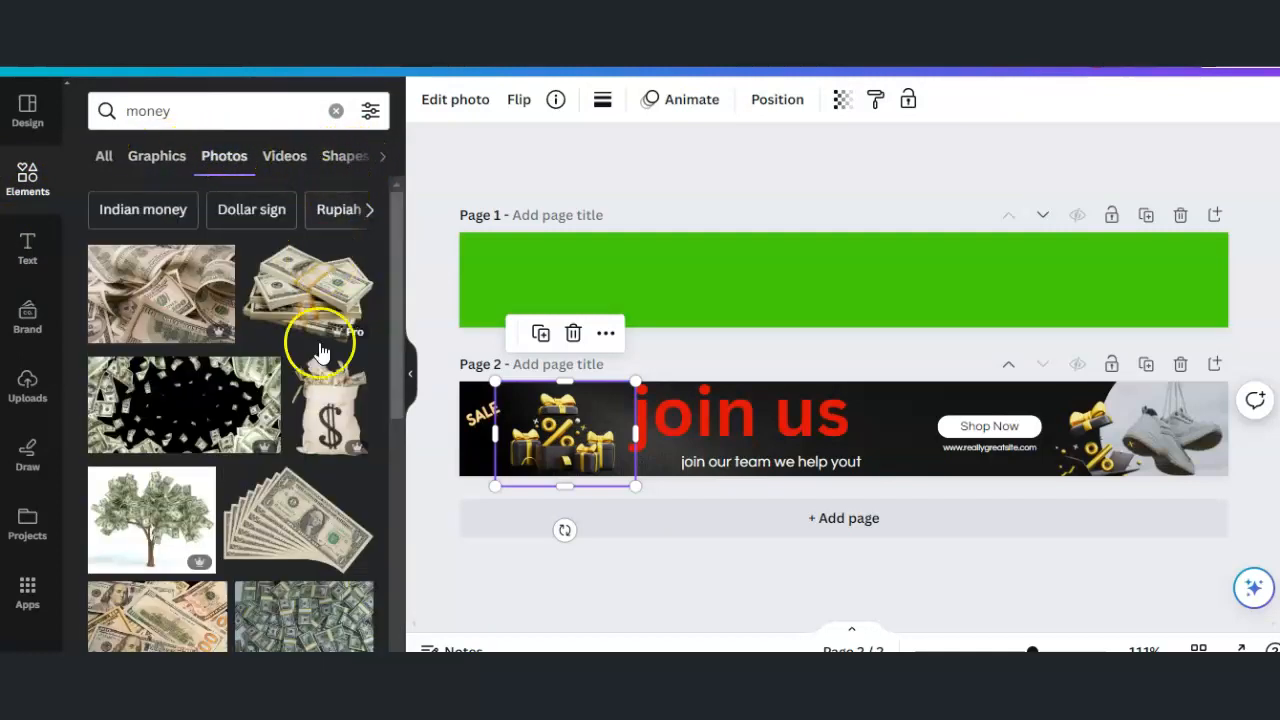
scroll(398, 372, down, 1)
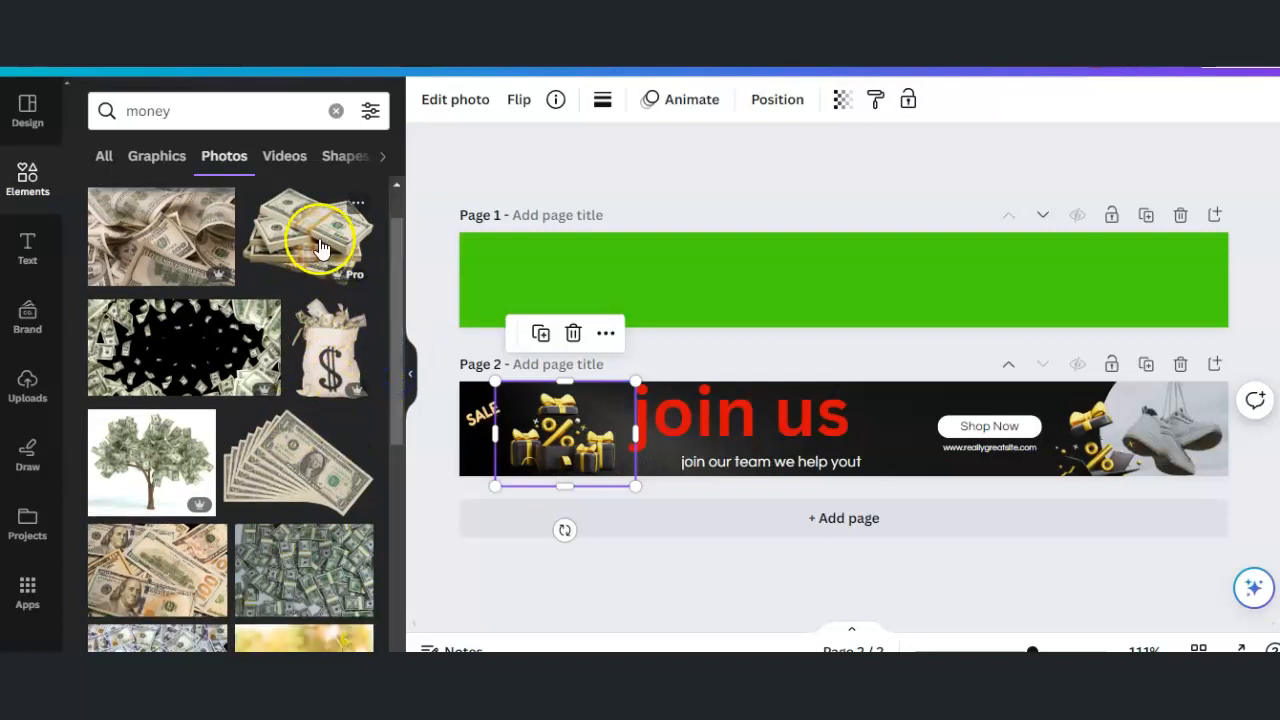
Step: Delete the gift-box image beside SALE and put the photo of stacked dollar bundles in its place
click(571, 334)
click(340, 255)
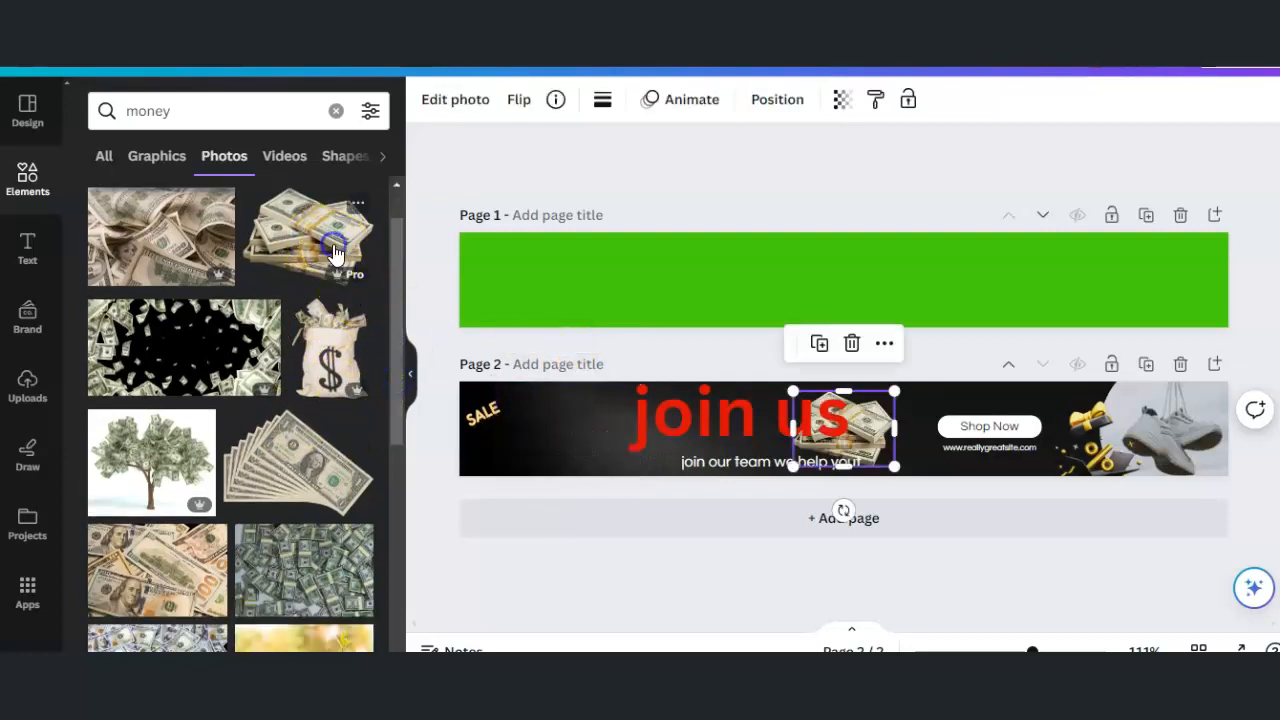
drag(886, 432, 585, 430)
Step: Delete the SALE lettering and enlarge the dollar-bundle photo to fill the left end of the page 2 banner
click(473, 408)
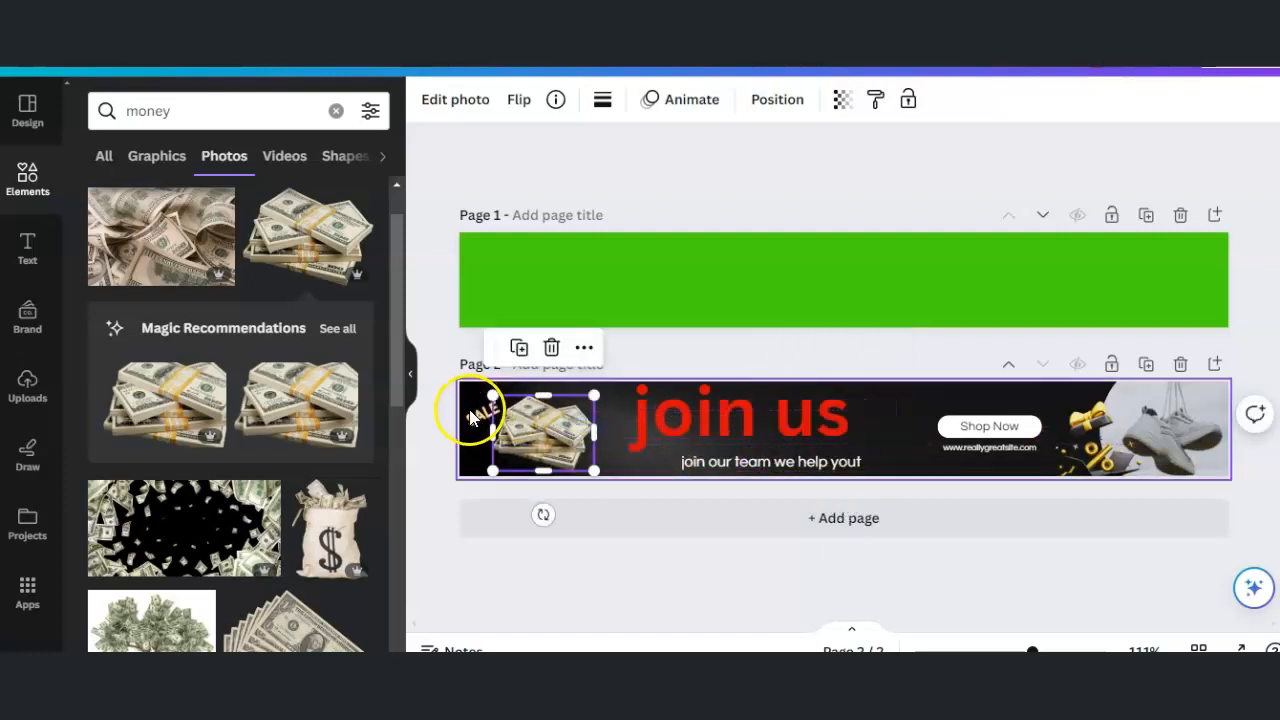
click(553, 338)
click(533, 429)
drag(493, 395, 452, 374)
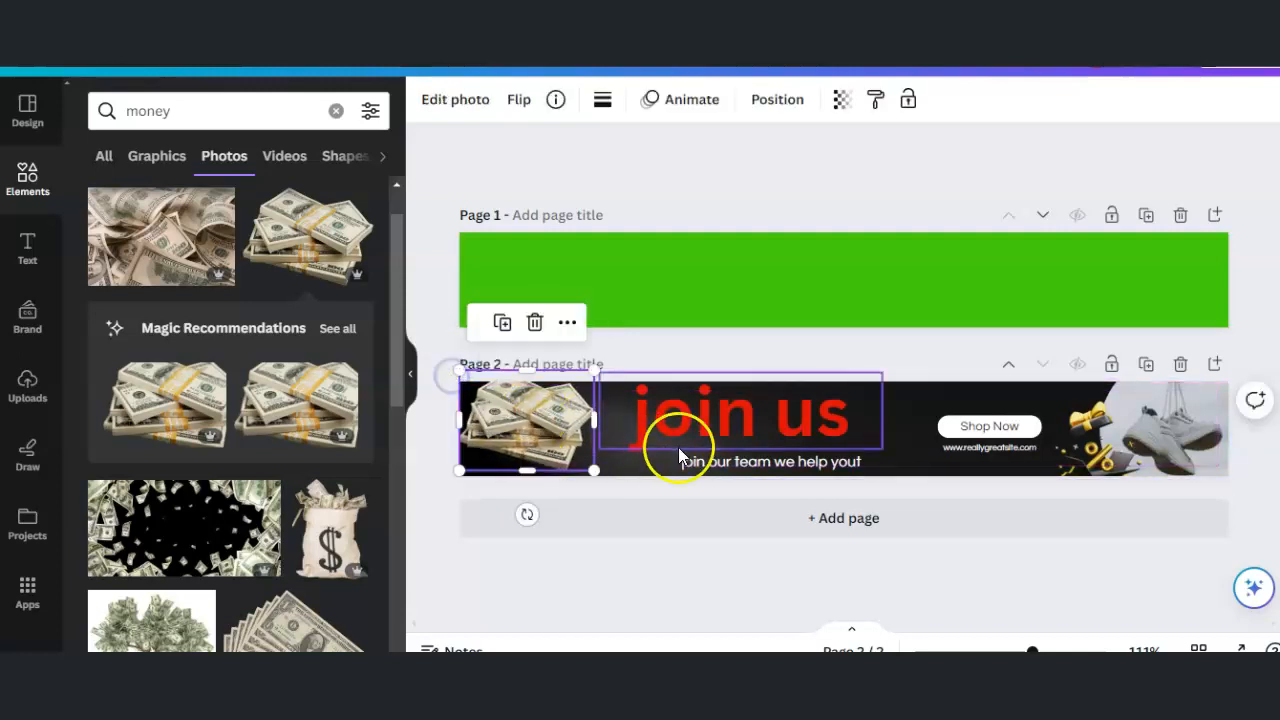
drag(559, 443, 558, 457)
click(613, 541)
click(566, 465)
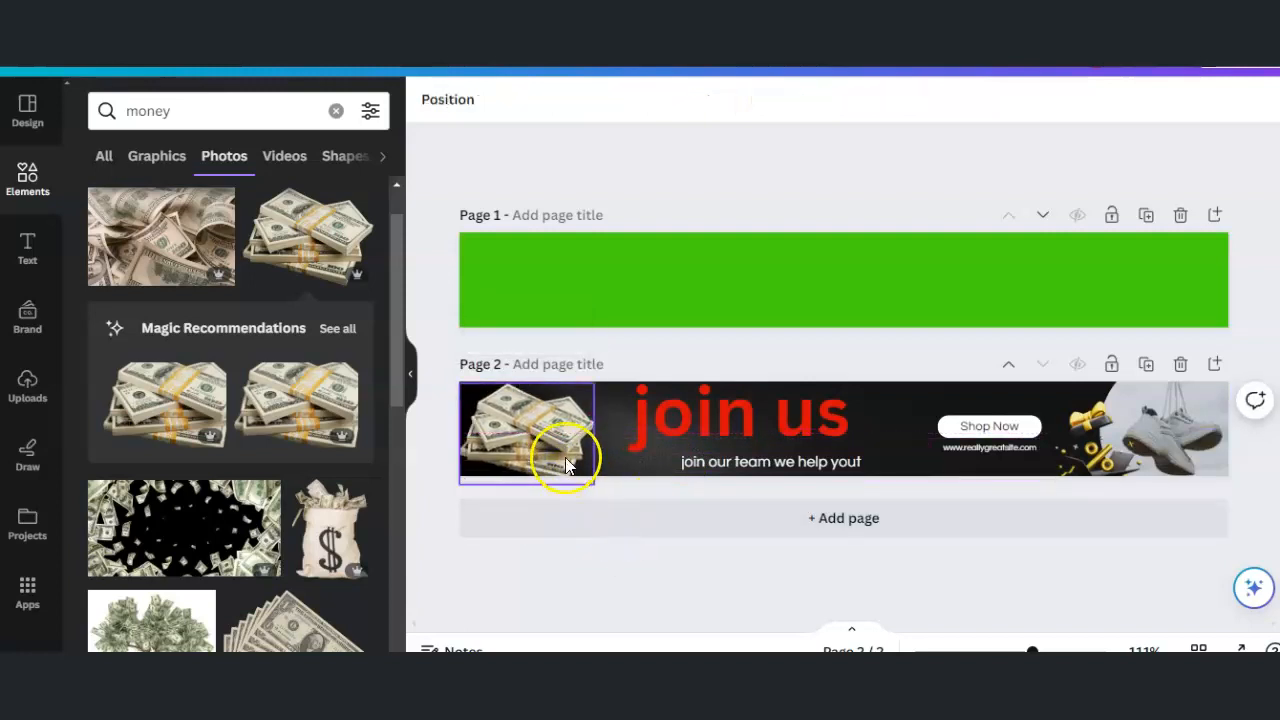
Step: Delete the gift and percent graphic and the sneaker photo from the circular frame on the page 2 banner
click(1143, 446)
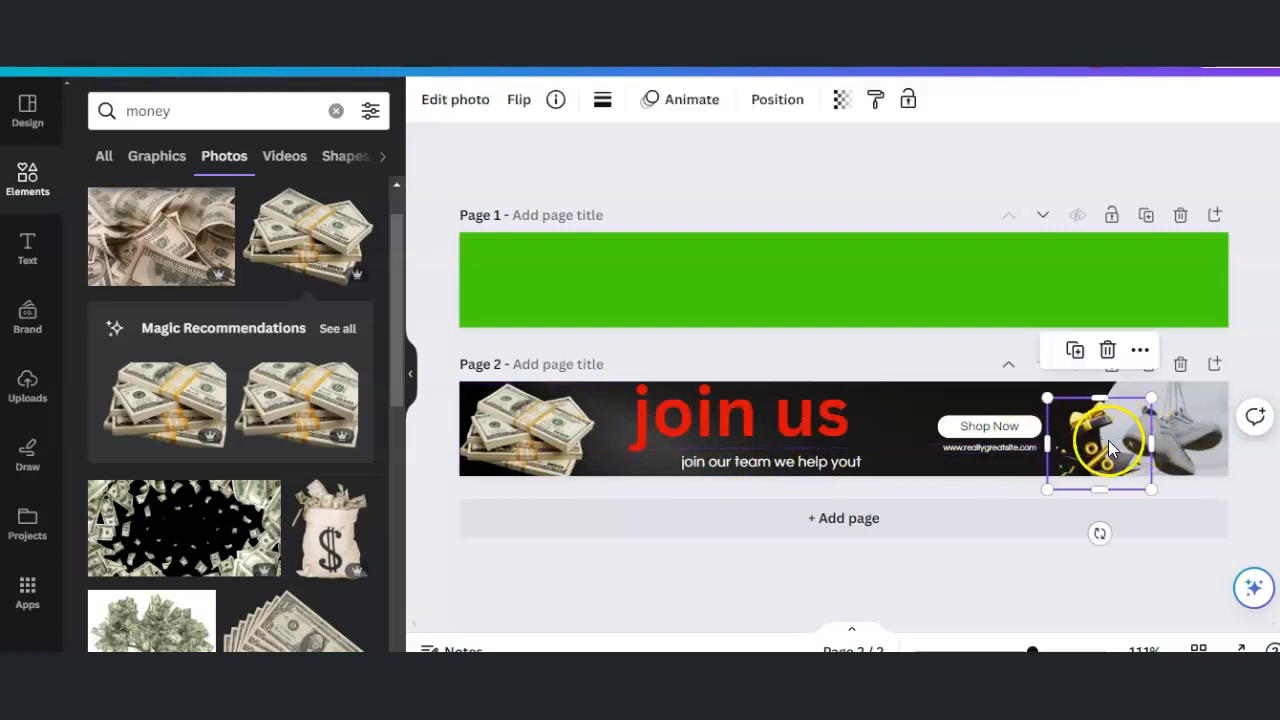
key(Delete)
click(1152, 440)
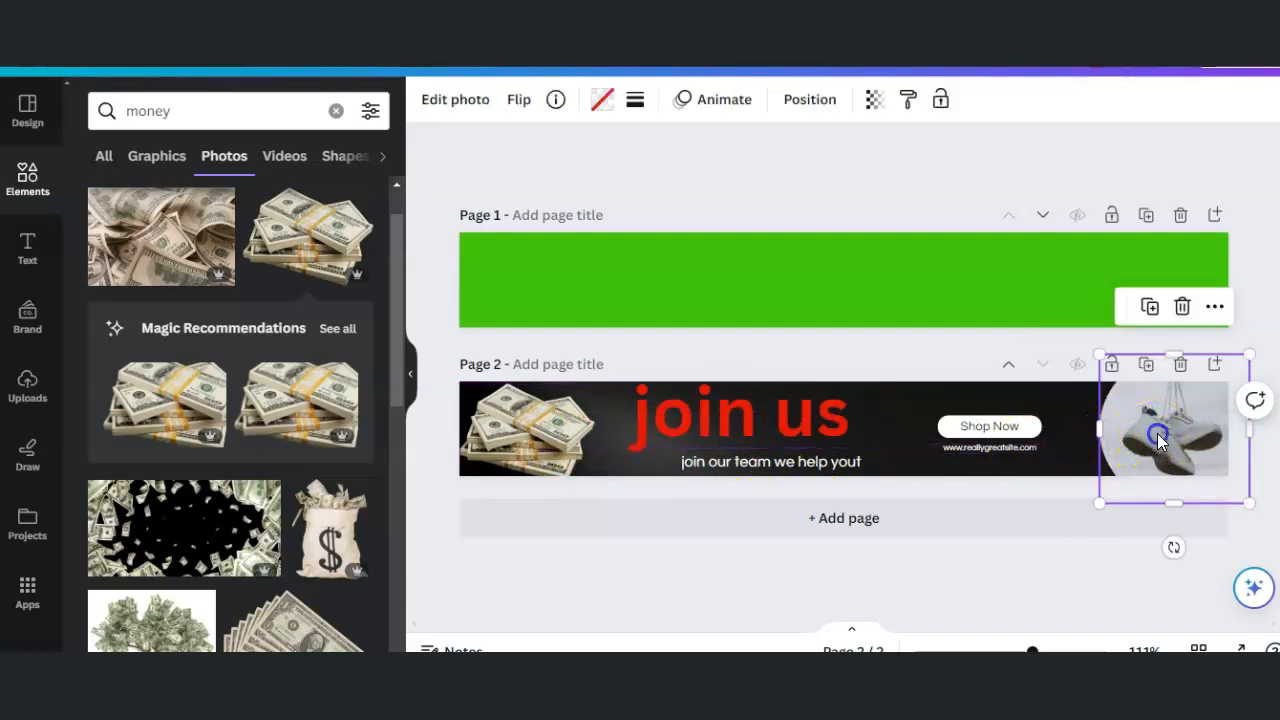
key(Delete)
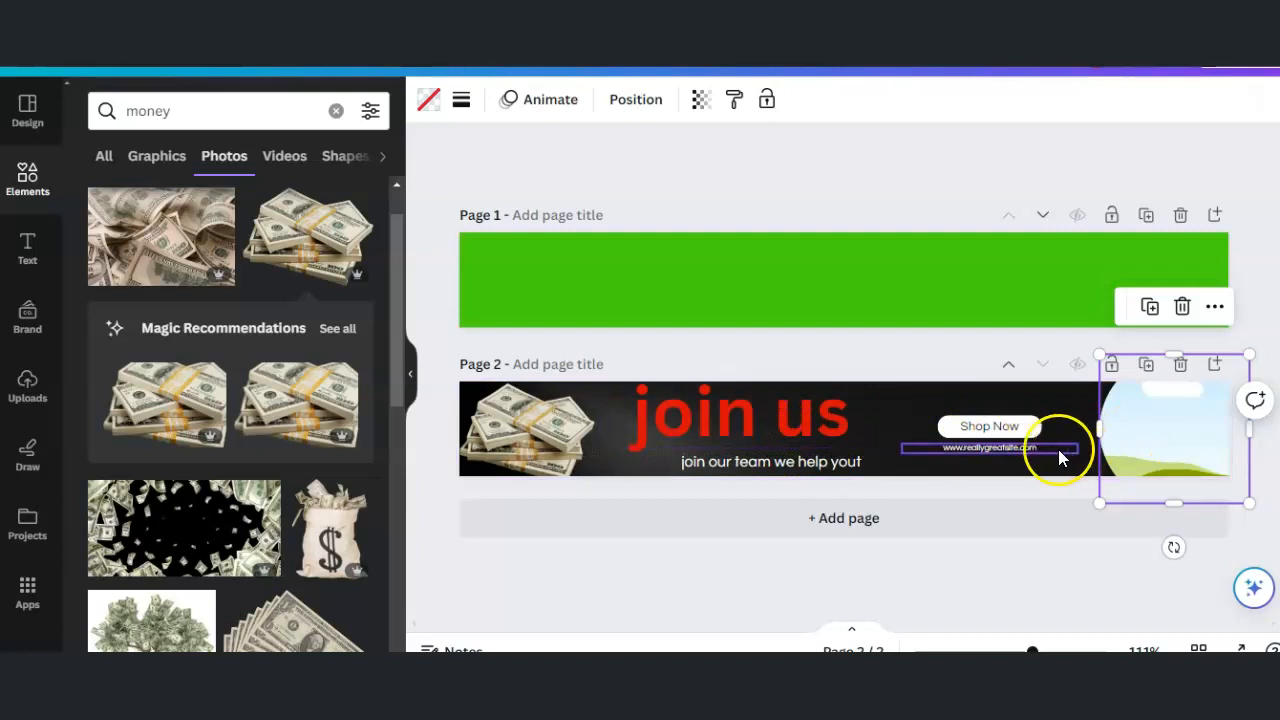
Step: Search the photo elements for "happy person" and place the cheering man in a black T-shirt into the empty circular frame
click(223, 111)
text(happy person)
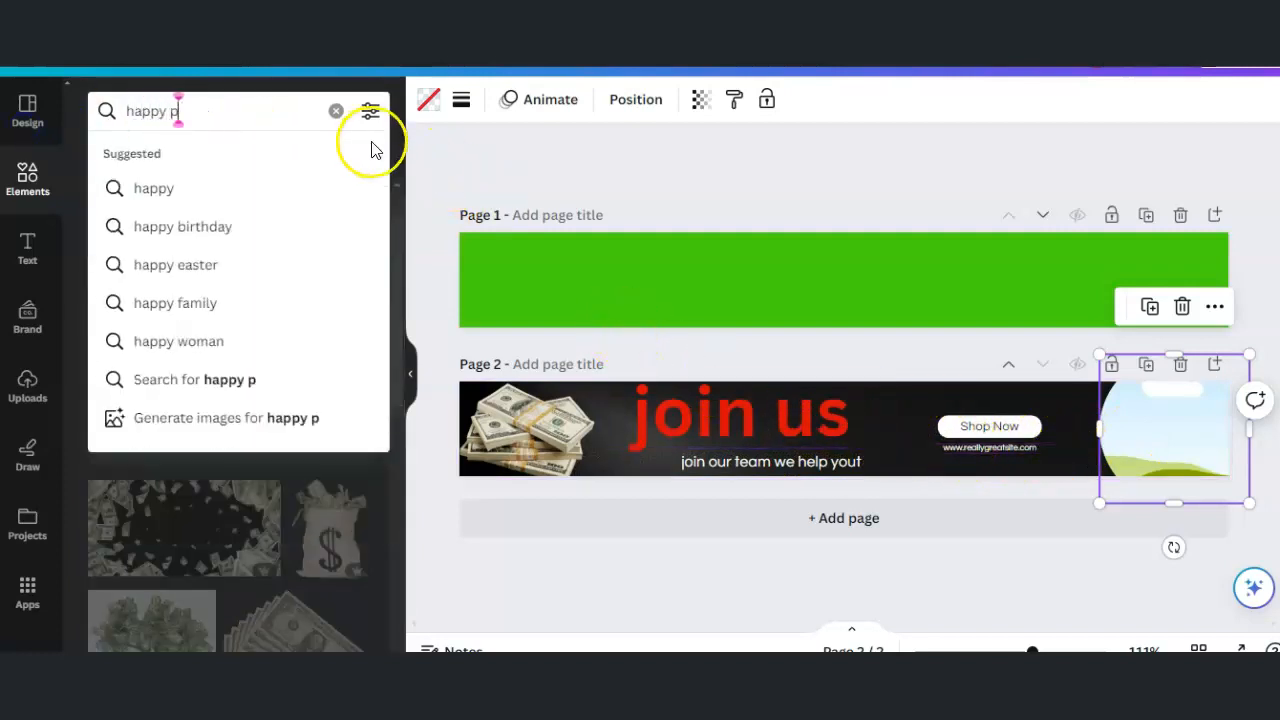
key(Return)
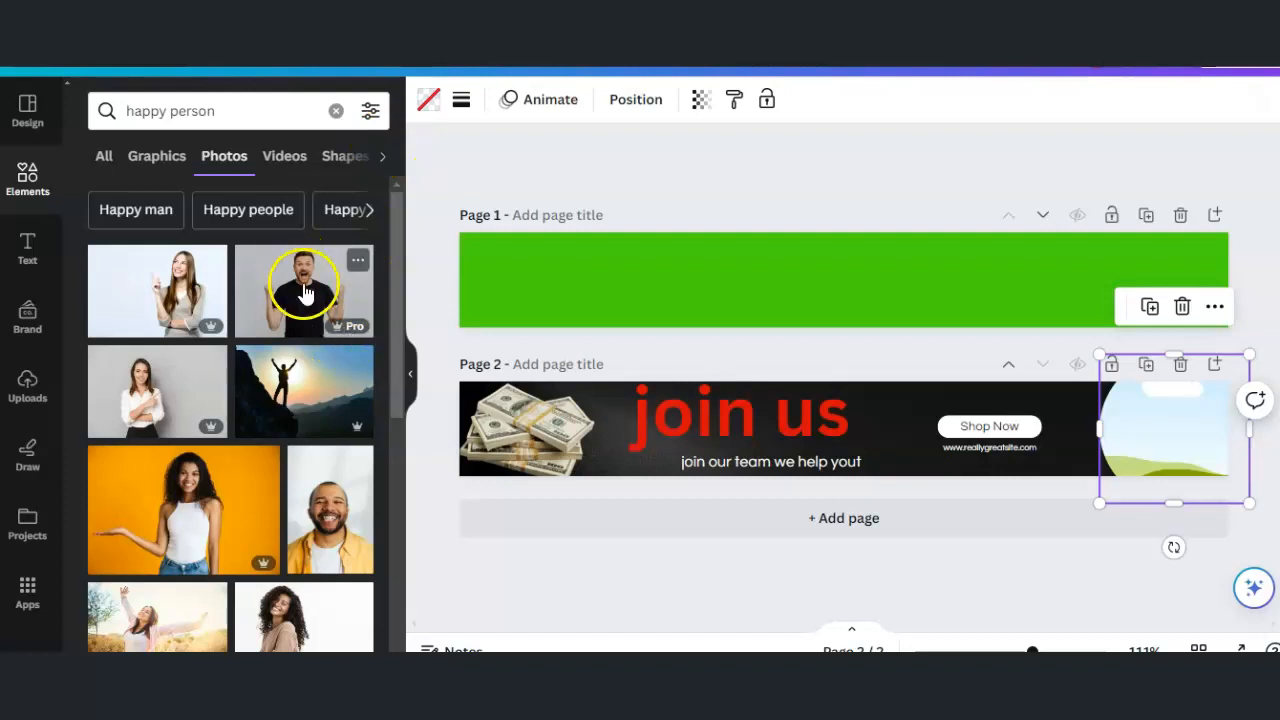
drag(305, 290, 1128, 420)
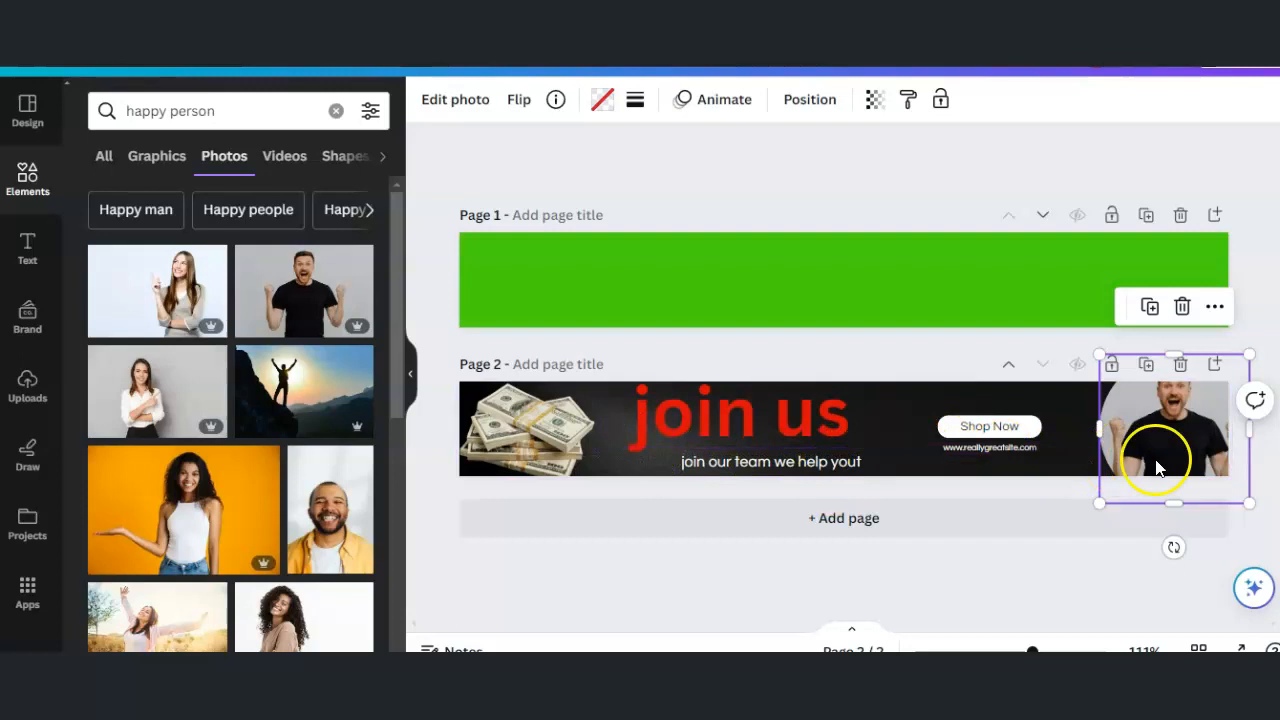
Step: Delete the Shop Now label and the website line, and enlarge the white pill-shaped button
click(1005, 427)
key(Delete)
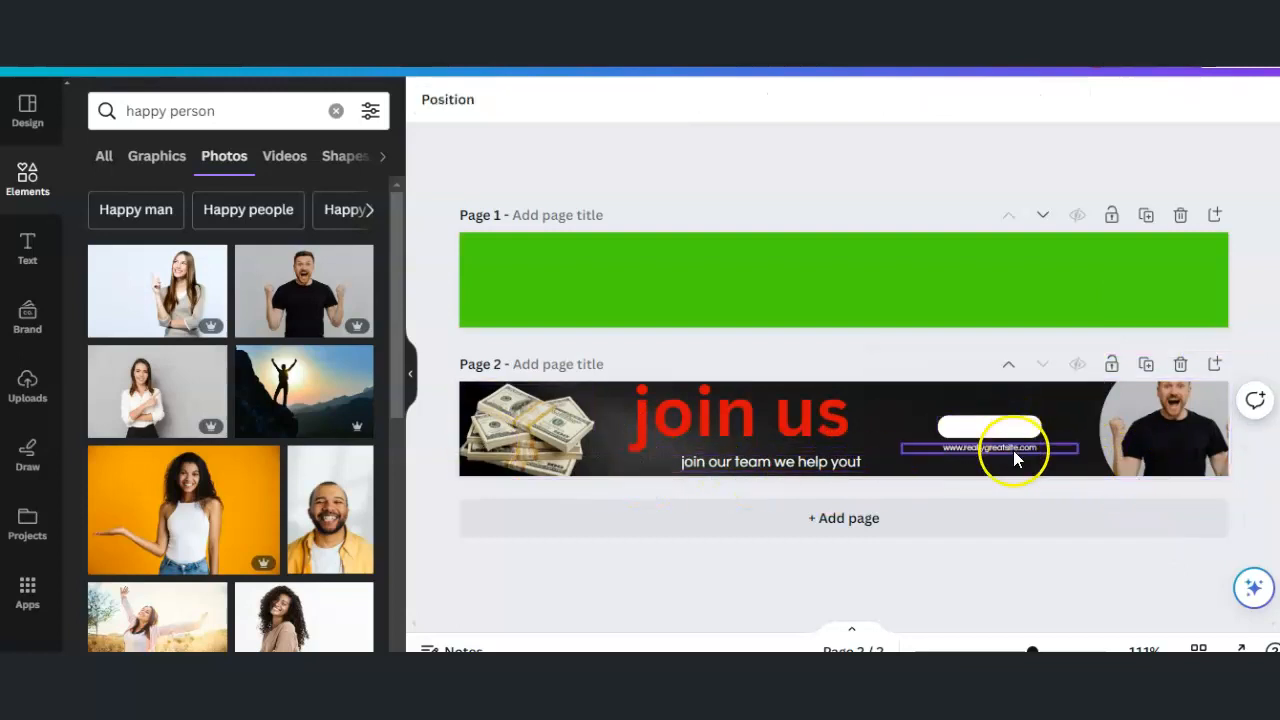
drag(985, 430, 987, 428)
drag(1037, 441, 1082, 459)
Step: Add a text element reading "click here" near the white button
click(8, 262)
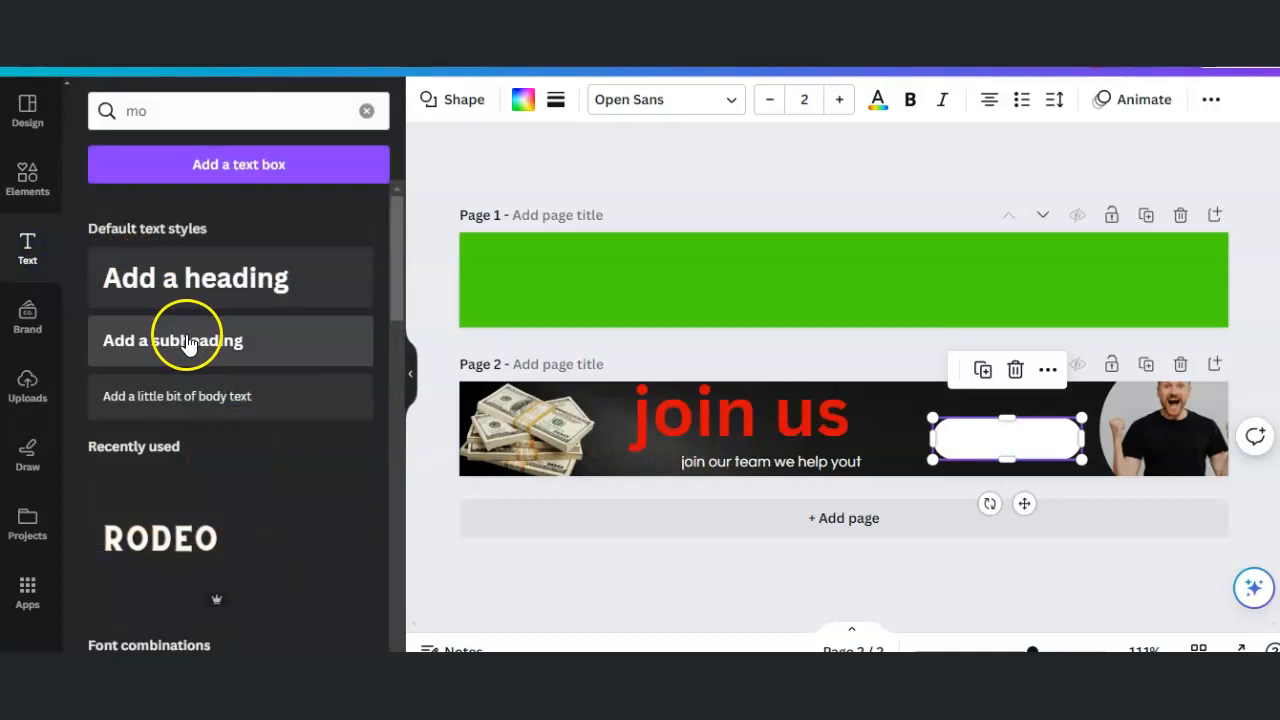
click(197, 299)
drag(1062, 461, 1035, 461)
text(click here)
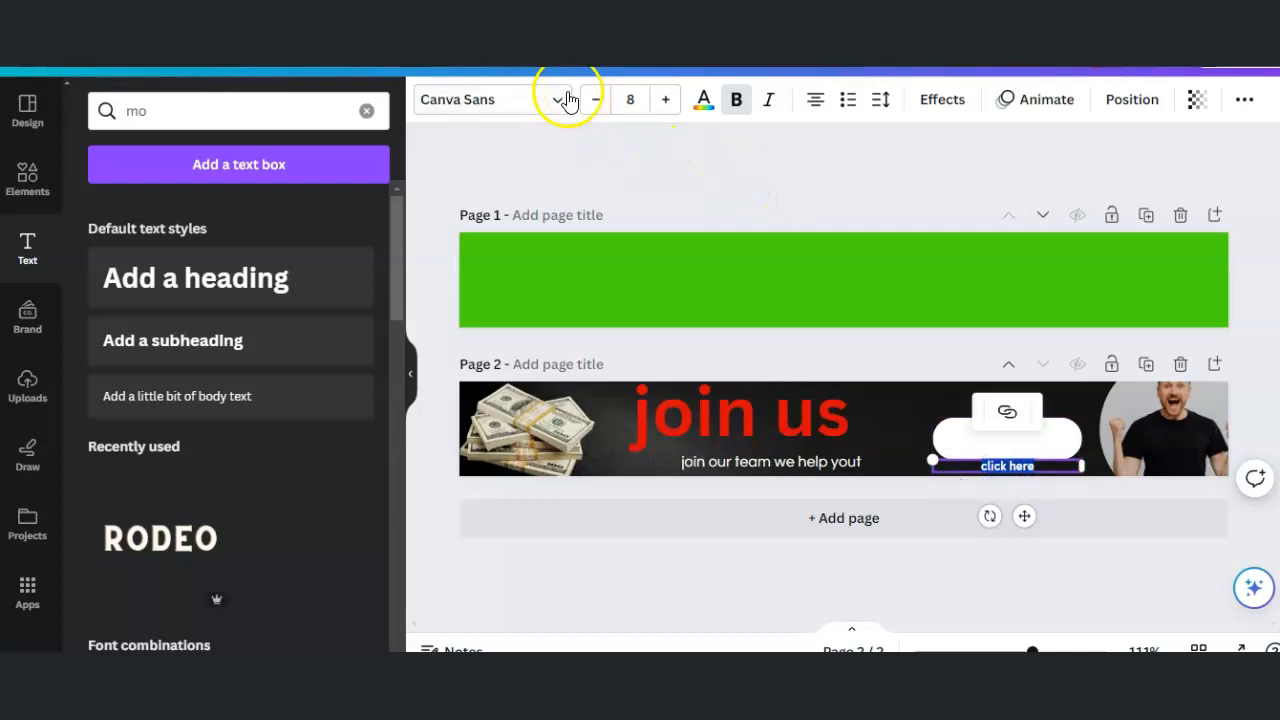
Step: Colour the "click here" text red, set its size to 18 and position it on the white button
click(703, 99)
click(253, 215)
click(823, 410)
click(1012, 468)
drag(1012, 468, 1001, 442)
click(630, 99)
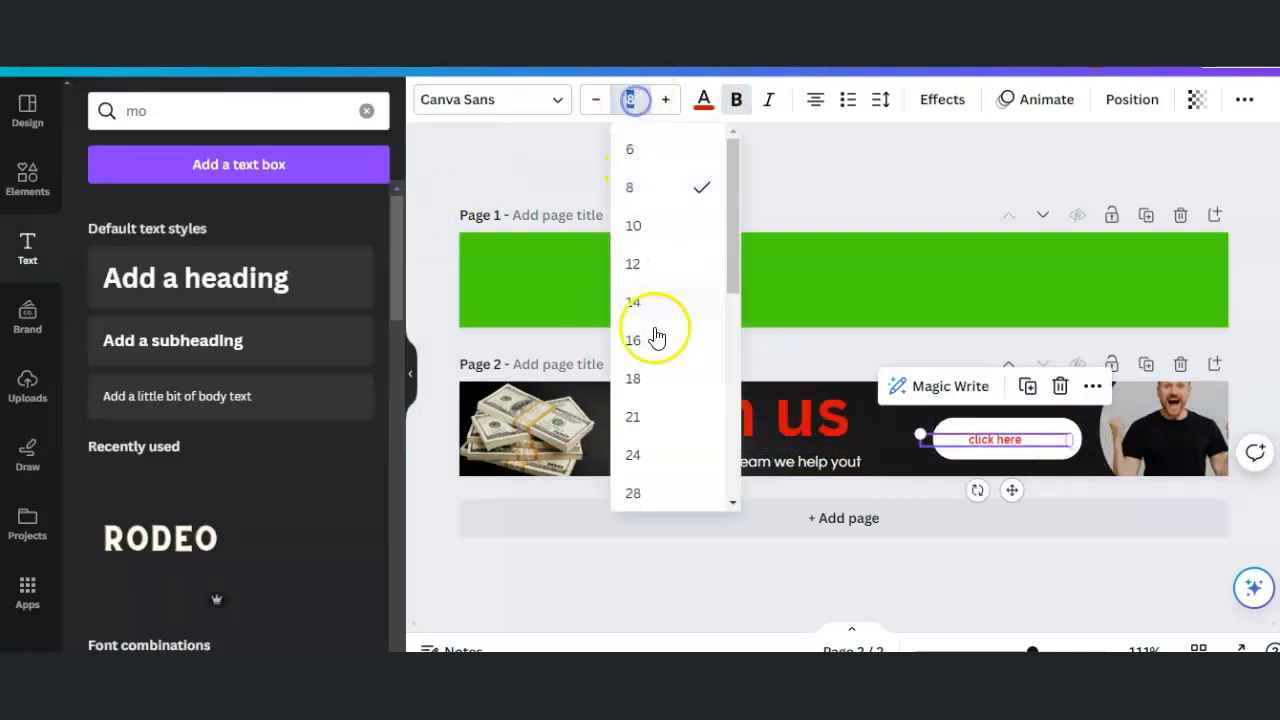
click(638, 372)
drag(1012, 507, 1020, 494)
Step: Fill the pill-shaped button behind the "click here" text with a custom yellow
click(1043, 428)
click(1042, 422)
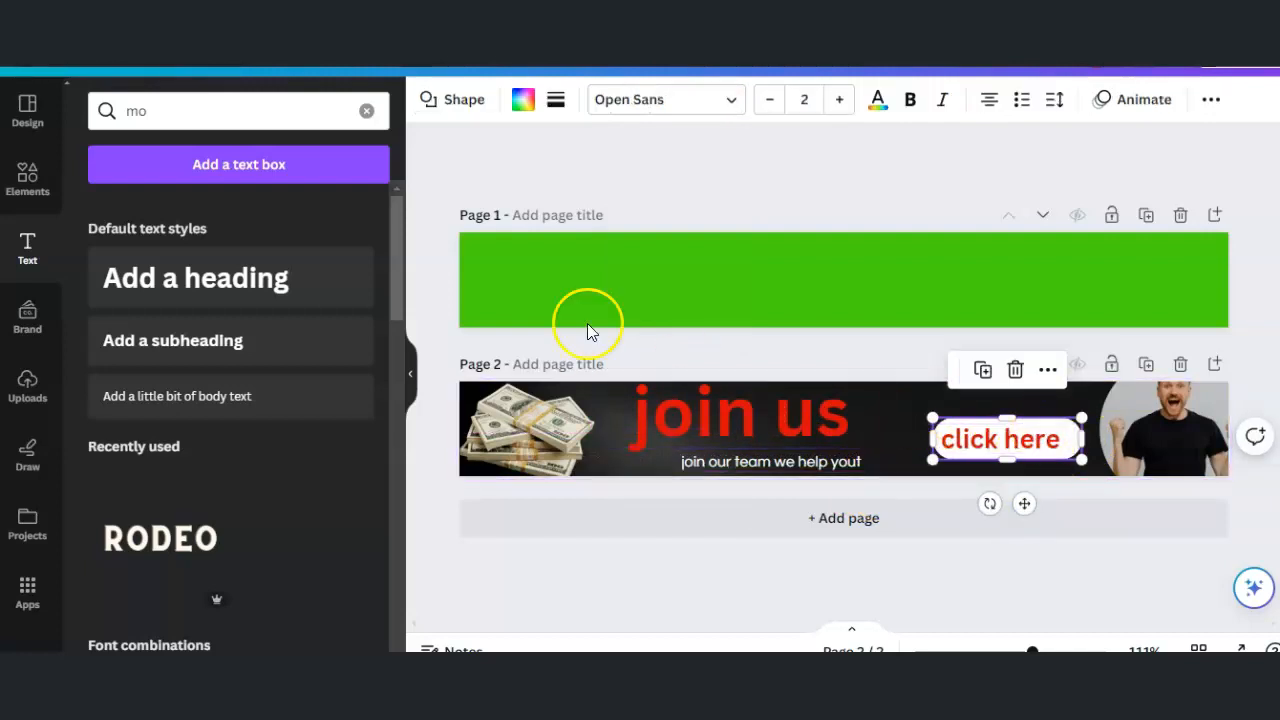
click(523, 100)
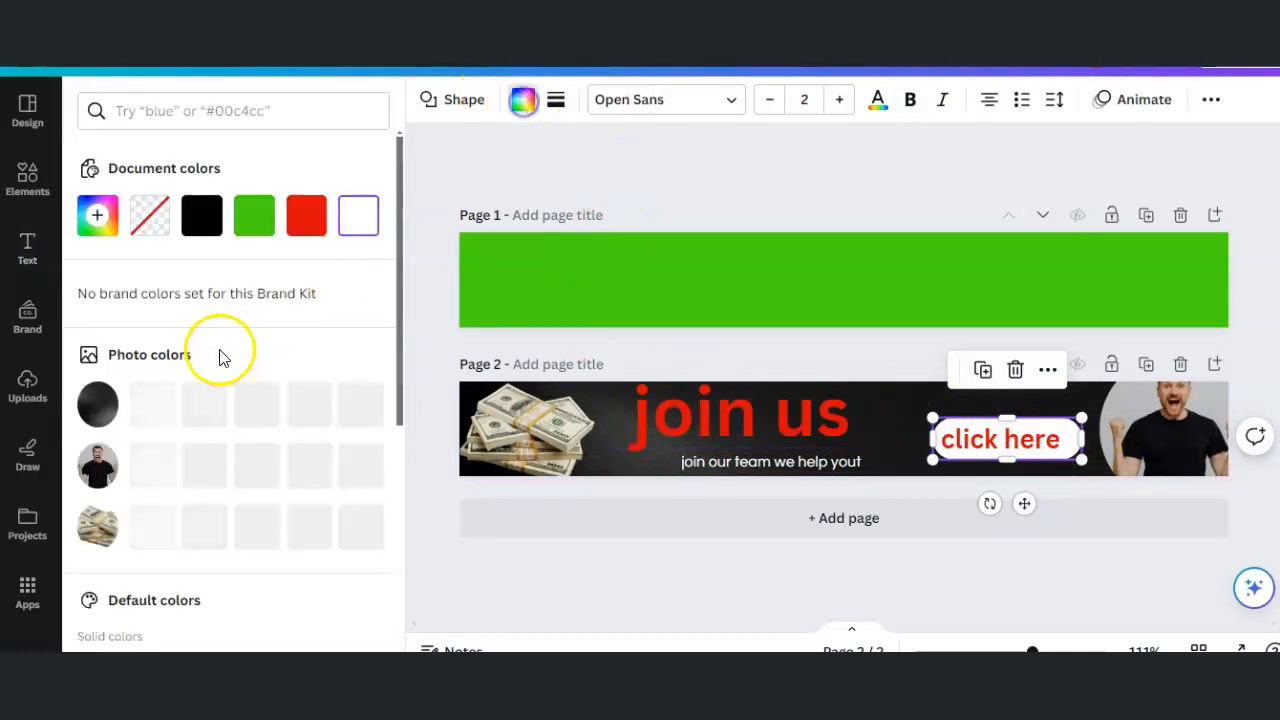
click(97, 217)
click(133, 425)
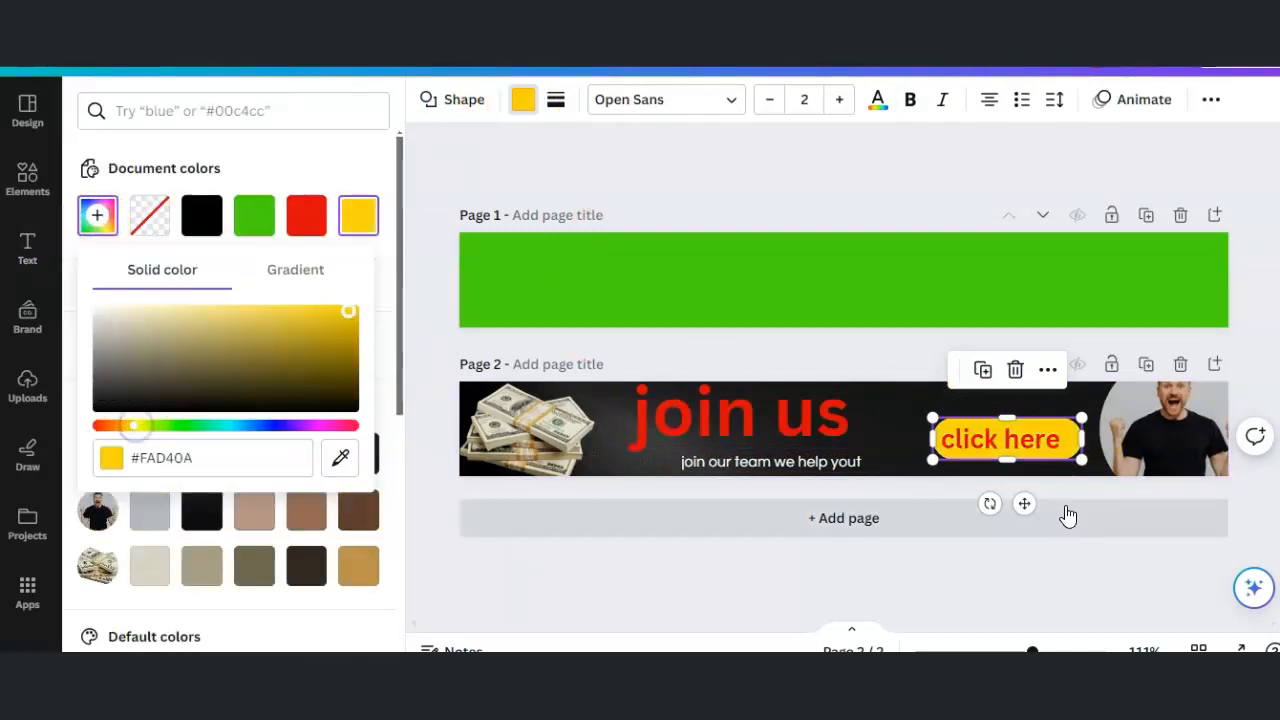
Step: Capitalise both words of the button label so that it reads "Click Here"
click(929, 414)
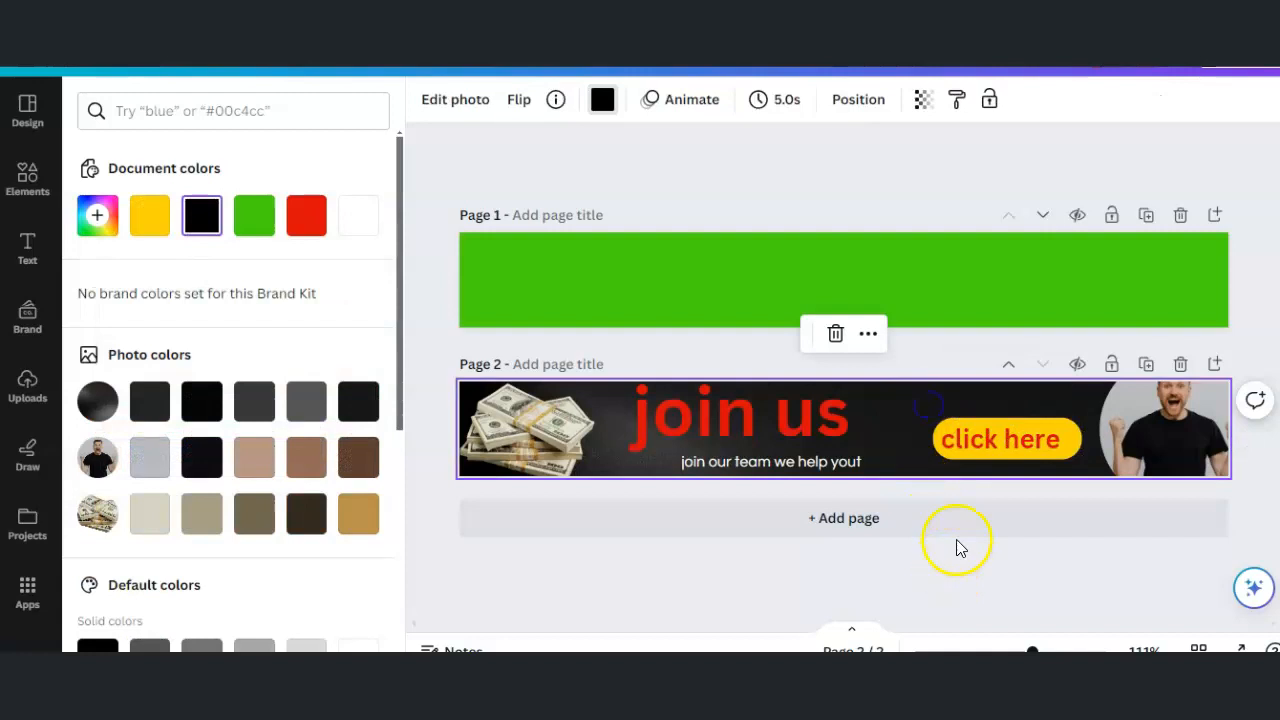
double_click(960, 441)
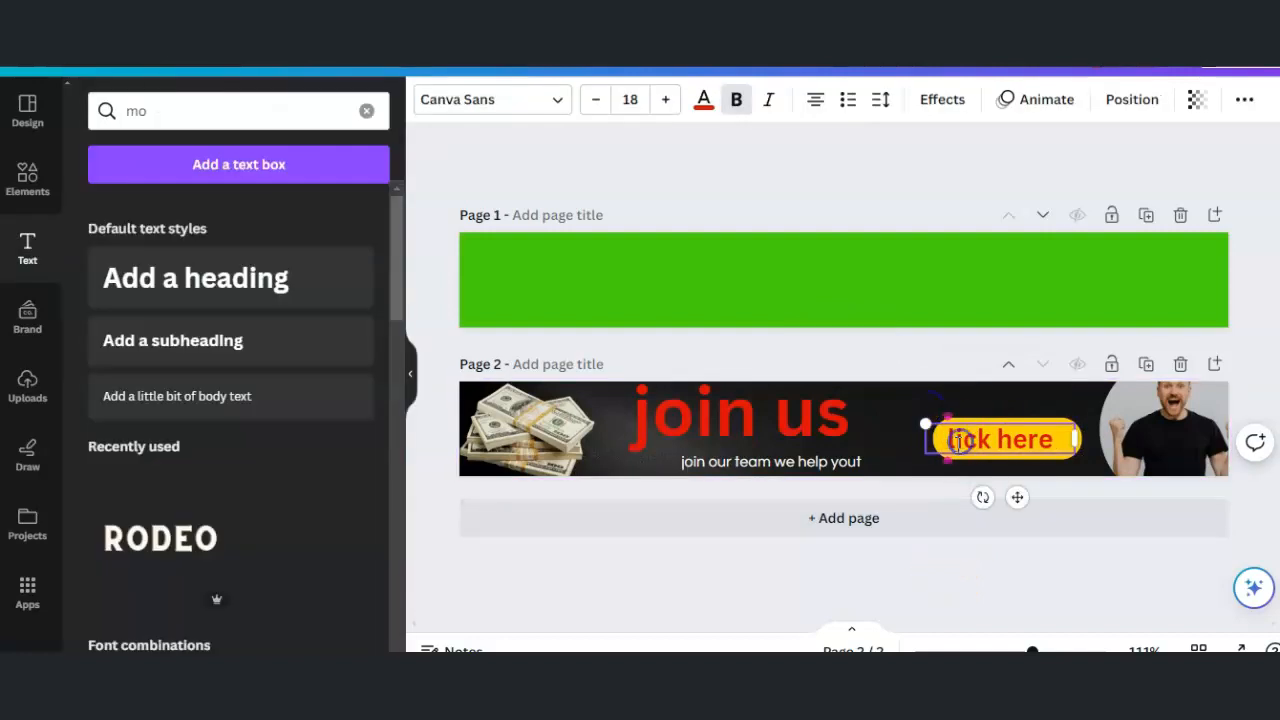
text(C)
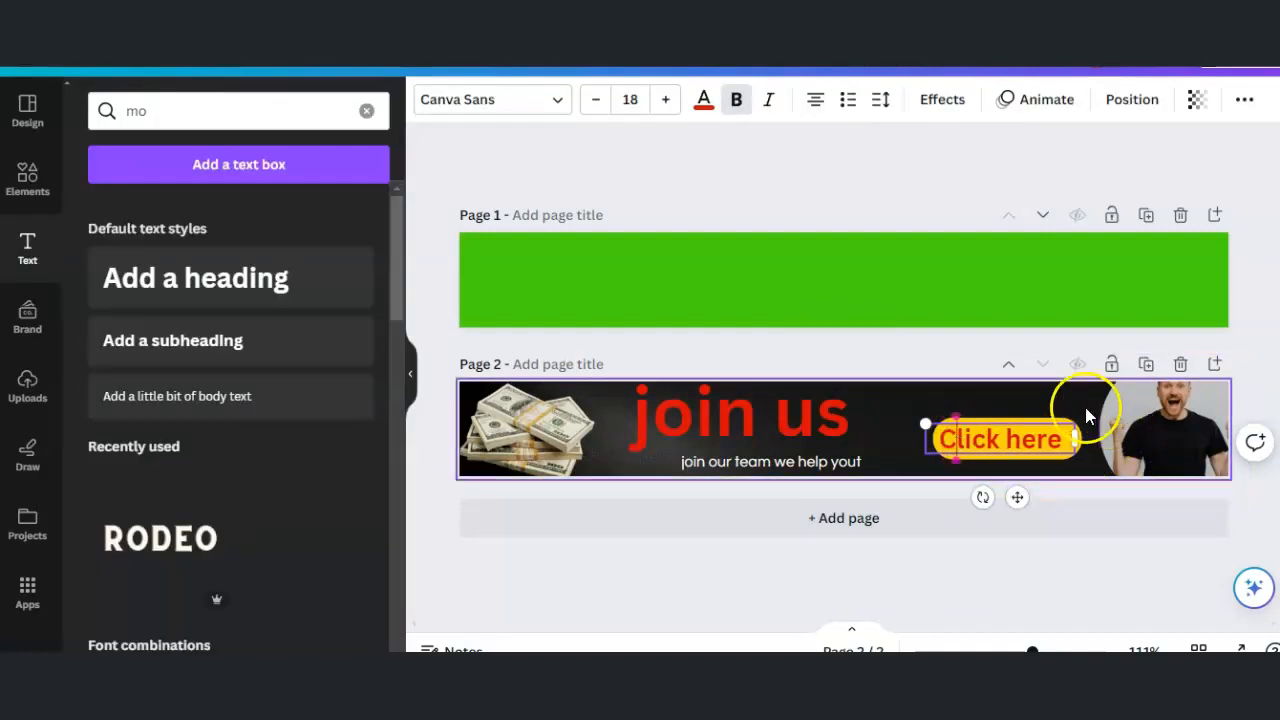
key(BackSpace)
text(H)
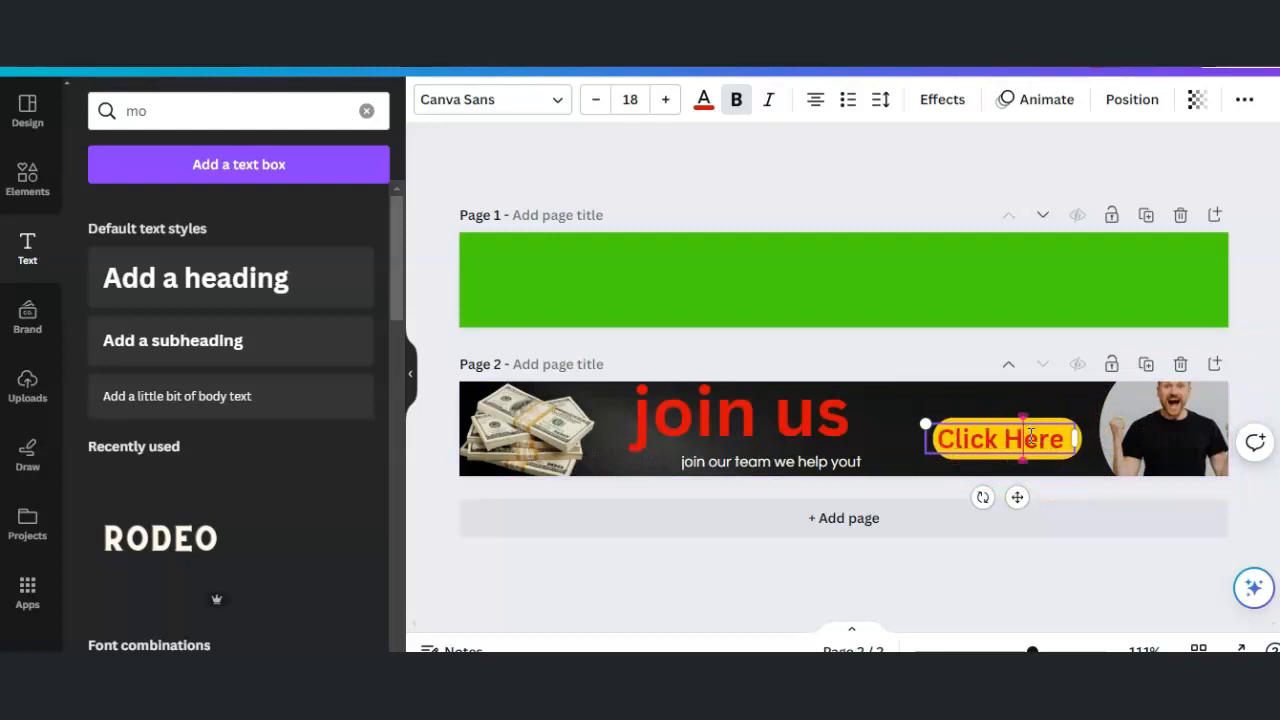
click(803, 433)
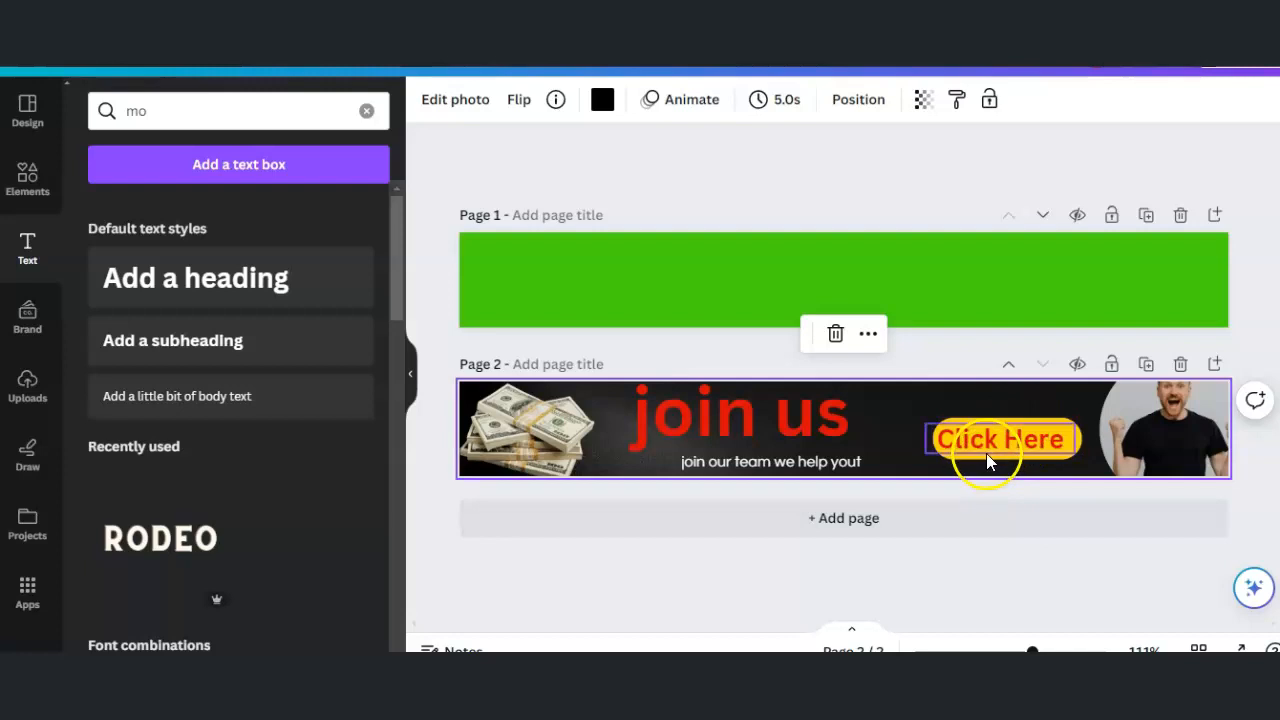
click(948, 455)
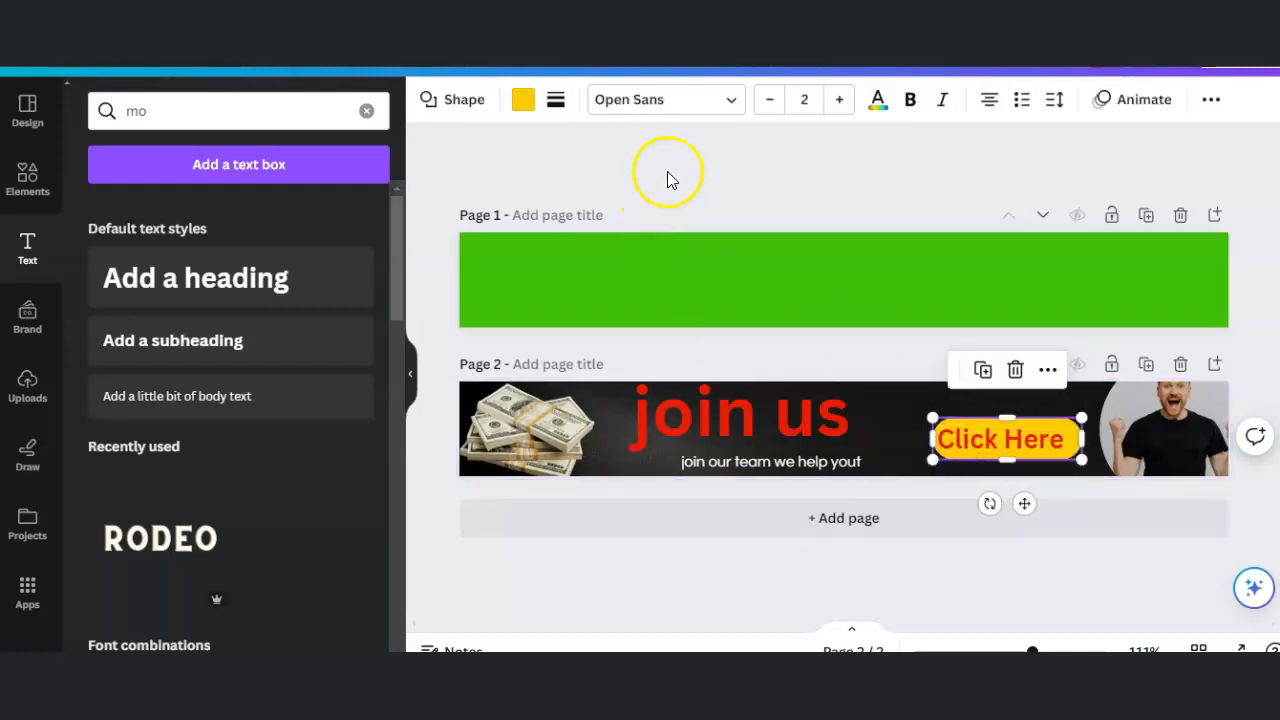
click(808, 414)
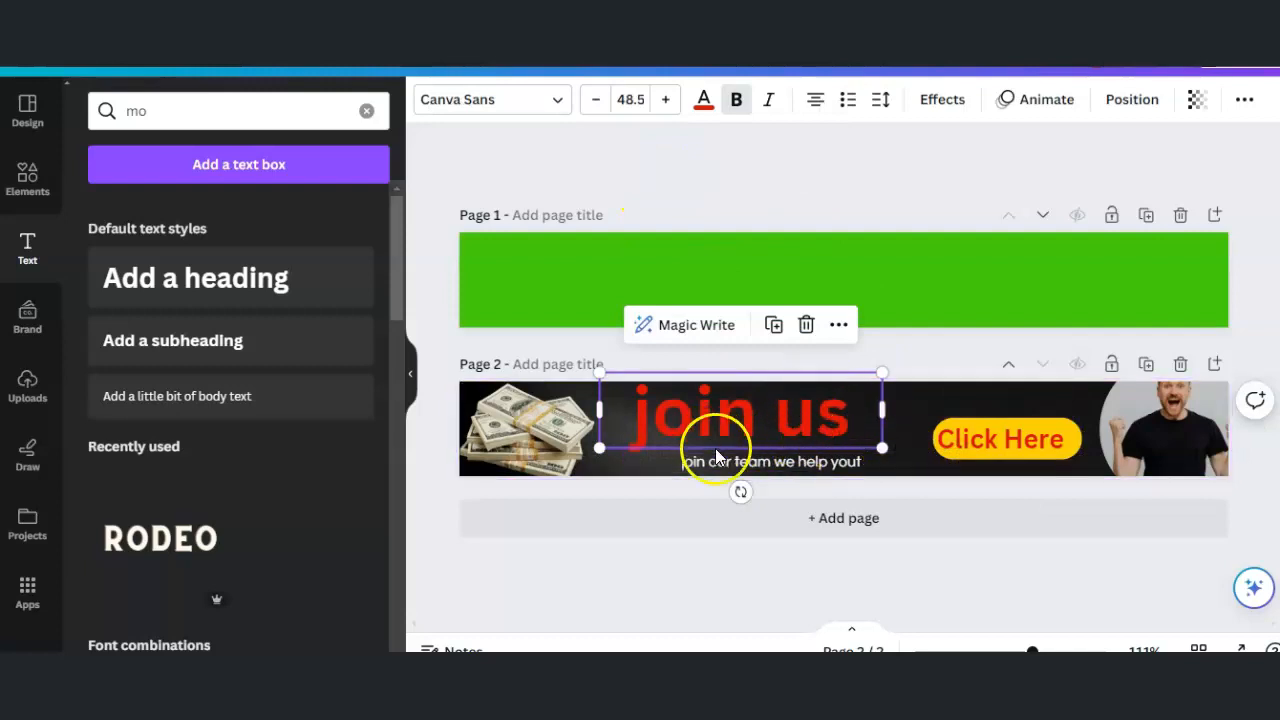
click(808, 460)
Step: Try the Outline, Splice, Hollow, Shadow and Lift text effects on the "join us" heading
click(778, 436)
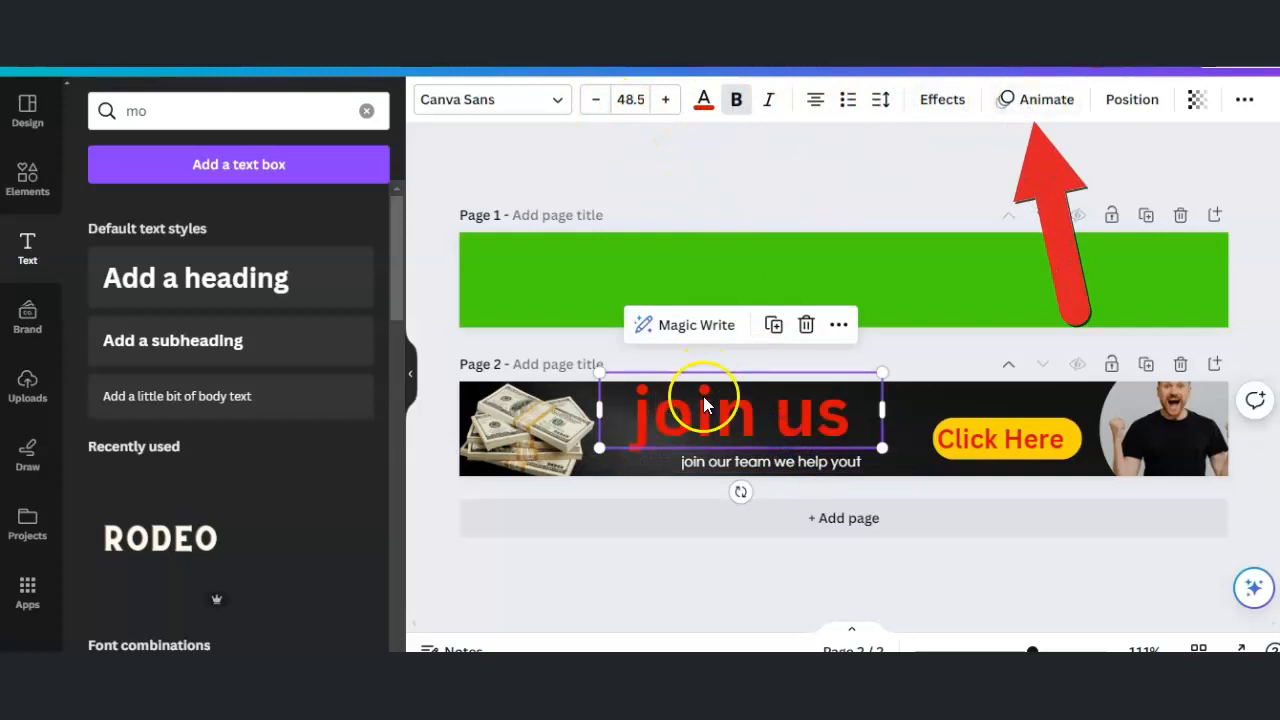
click(757, 419)
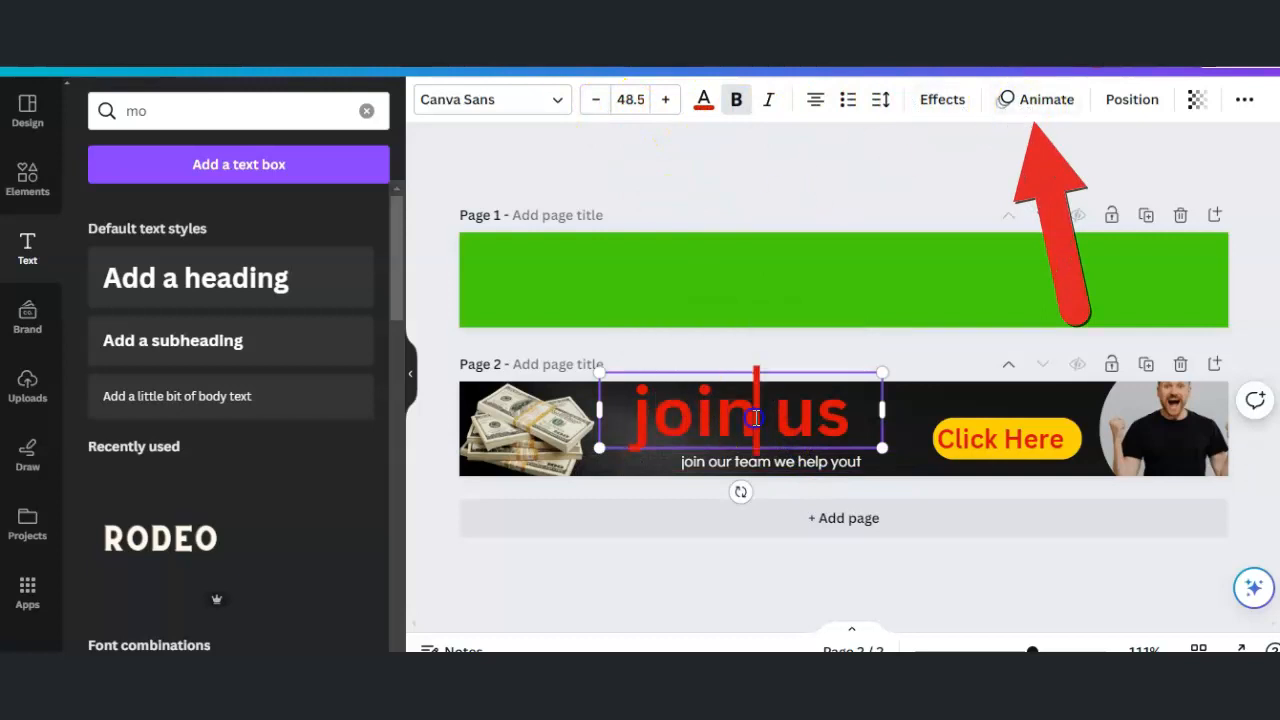
click(940, 104)
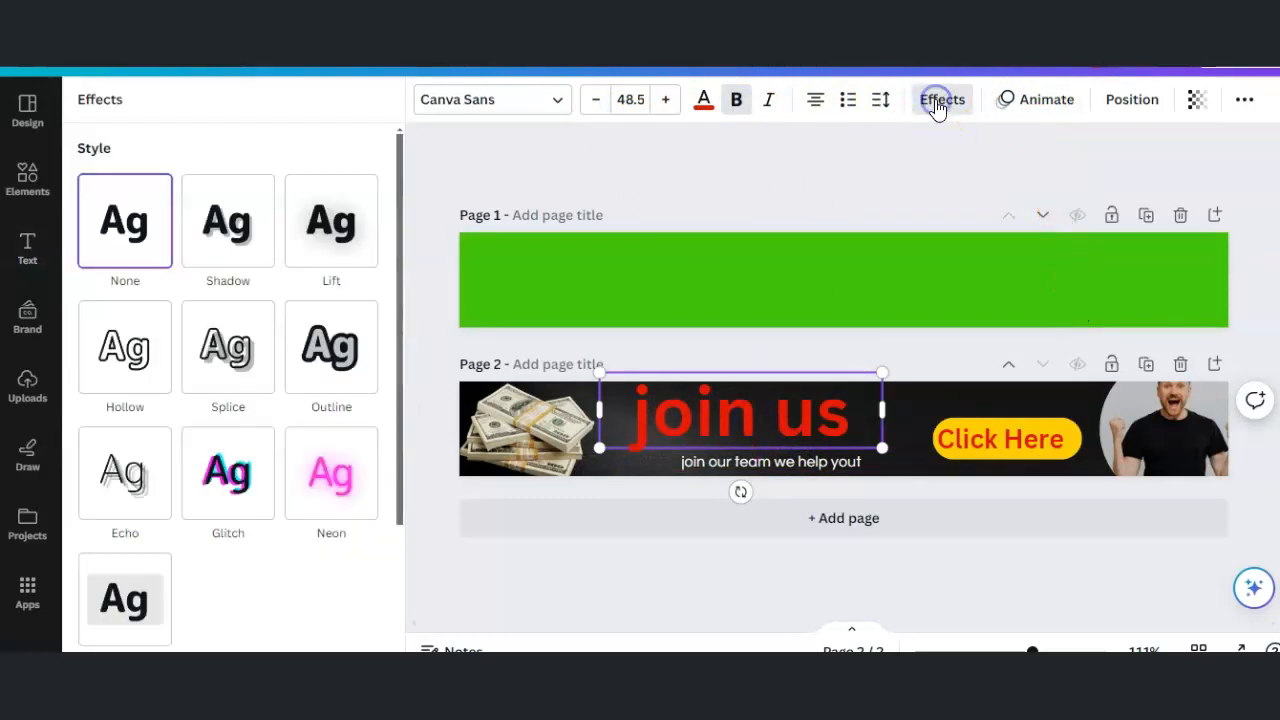
click(339, 349)
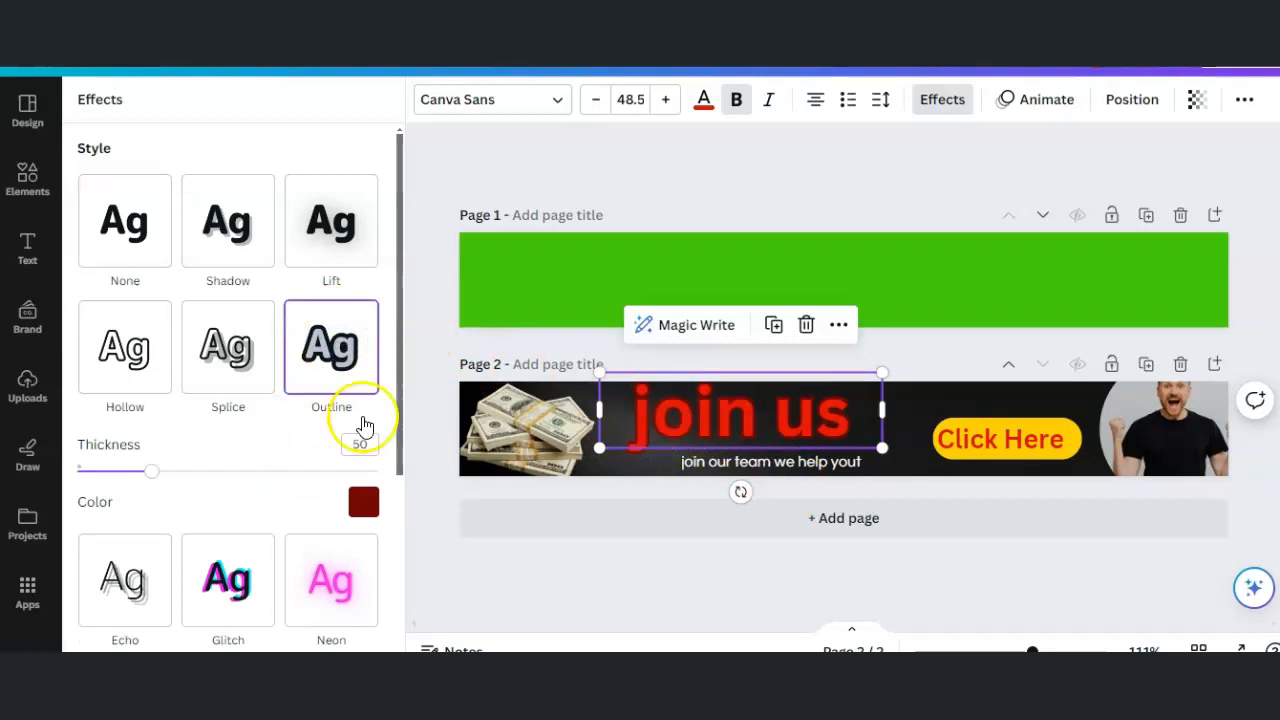
click(222, 348)
click(123, 346)
click(142, 208)
click(229, 222)
click(338, 218)
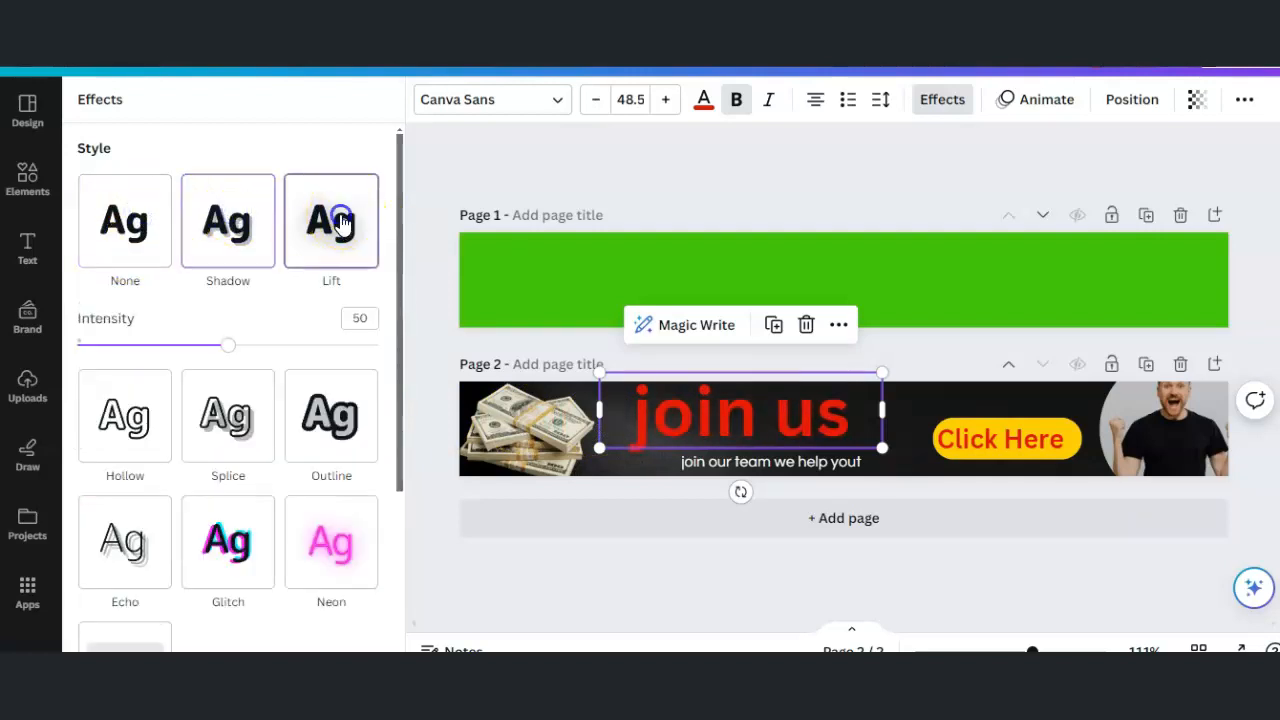
Step: Apply the Outline effect to the "join us" heading and colour the outline with the button's yellow
click(337, 432)
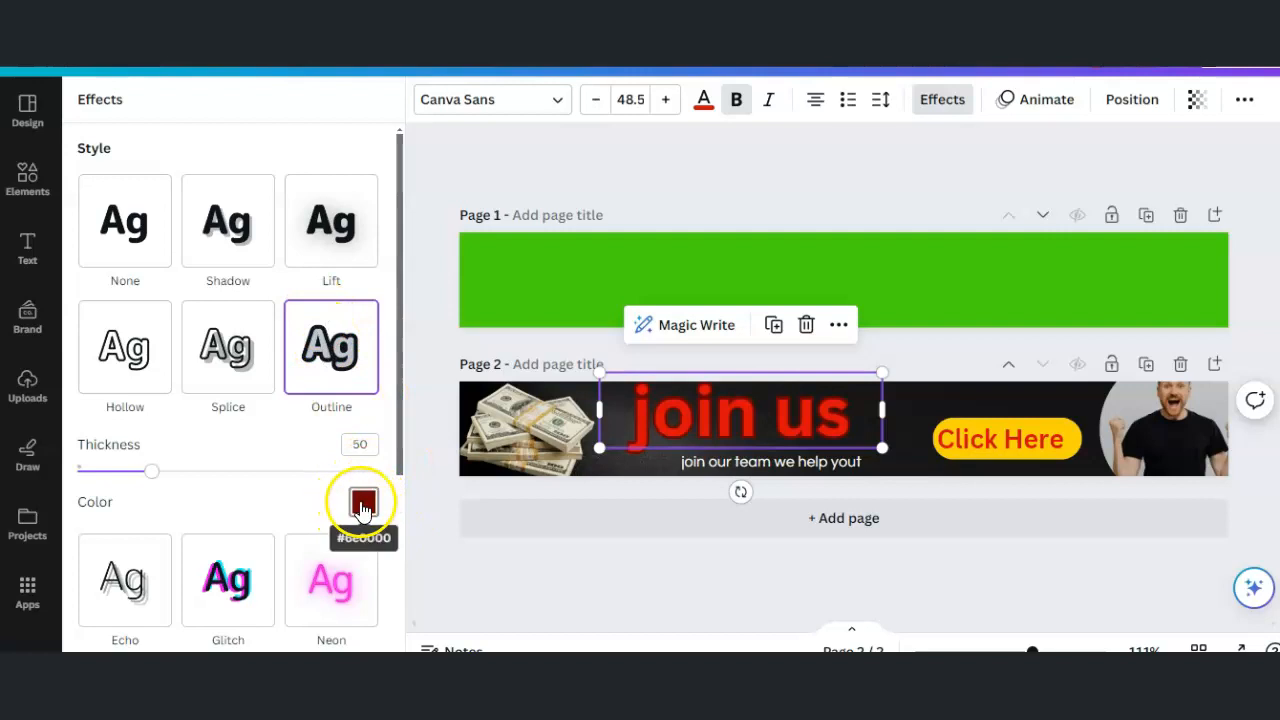
click(363, 506)
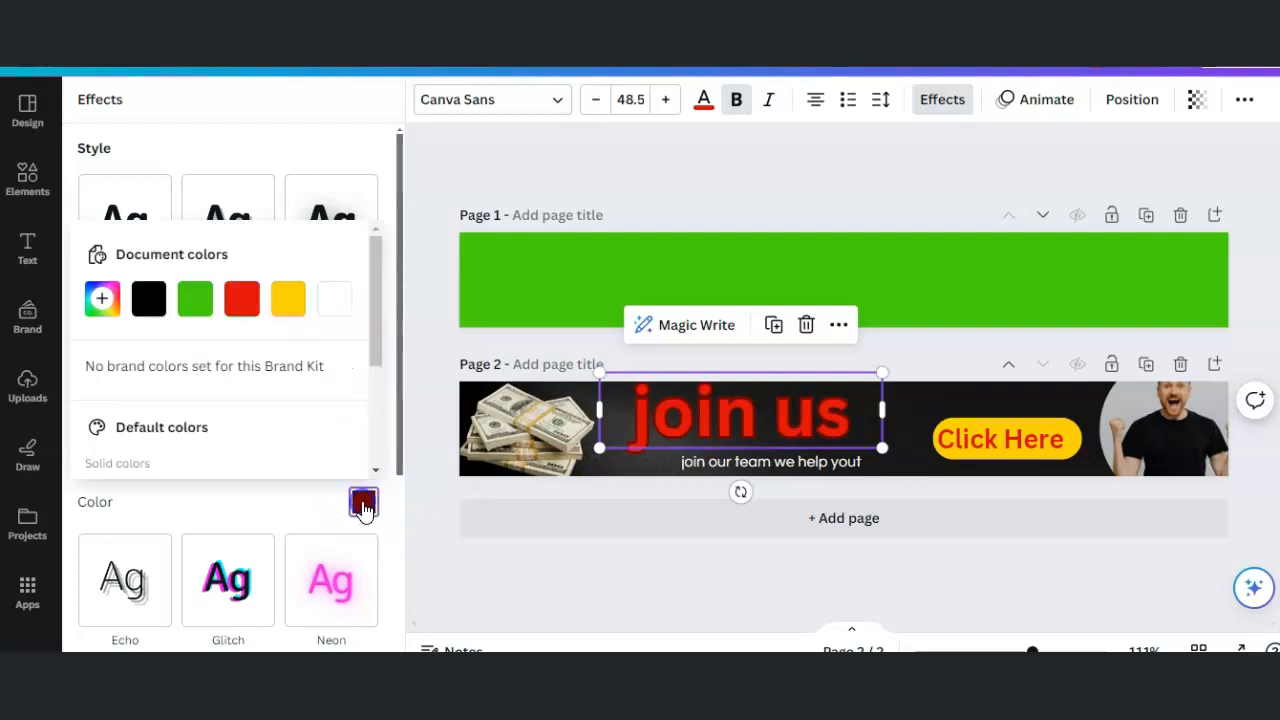
click(288, 297)
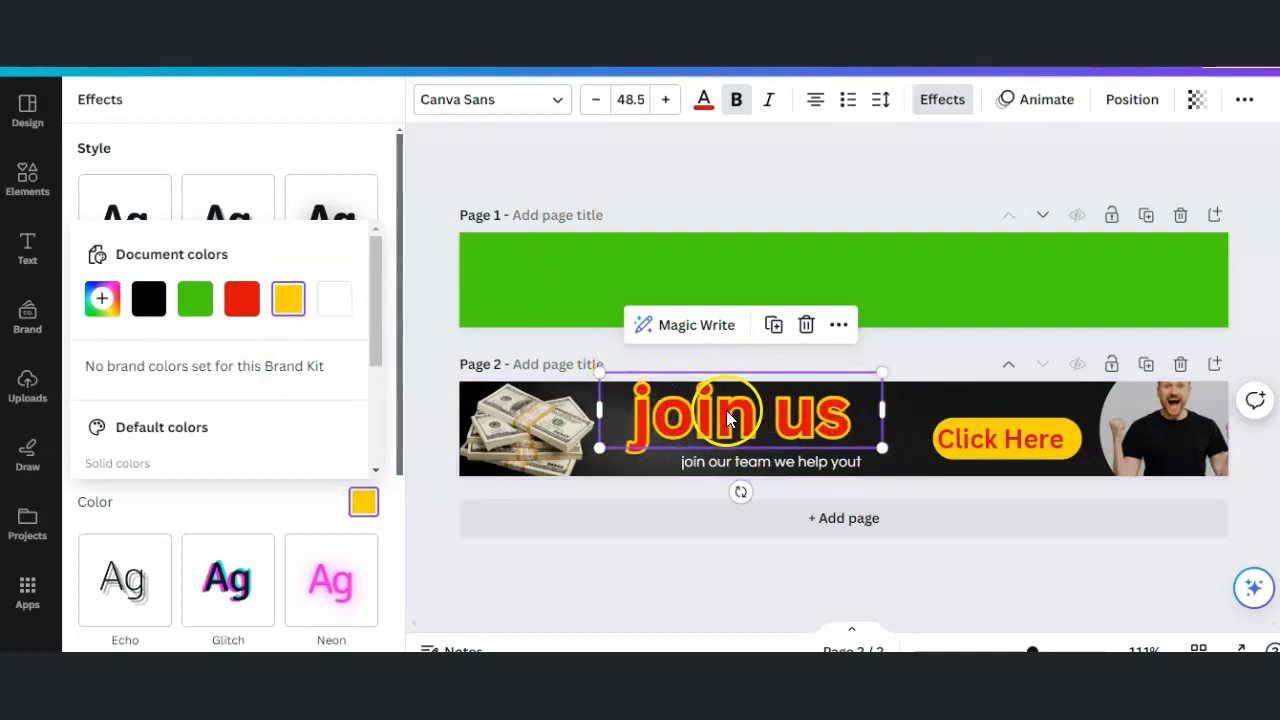
Step: Change the font of the "join us" heading to Gagalin
click(557, 100)
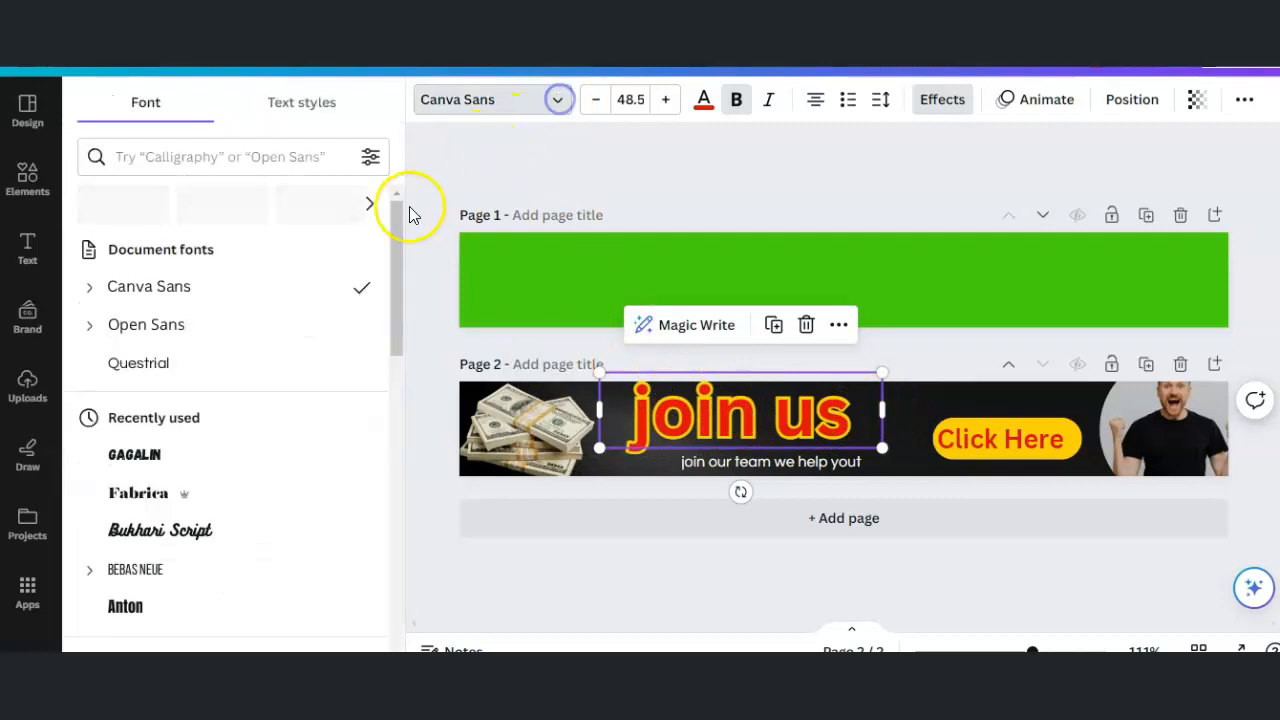
click(148, 495)
click(148, 452)
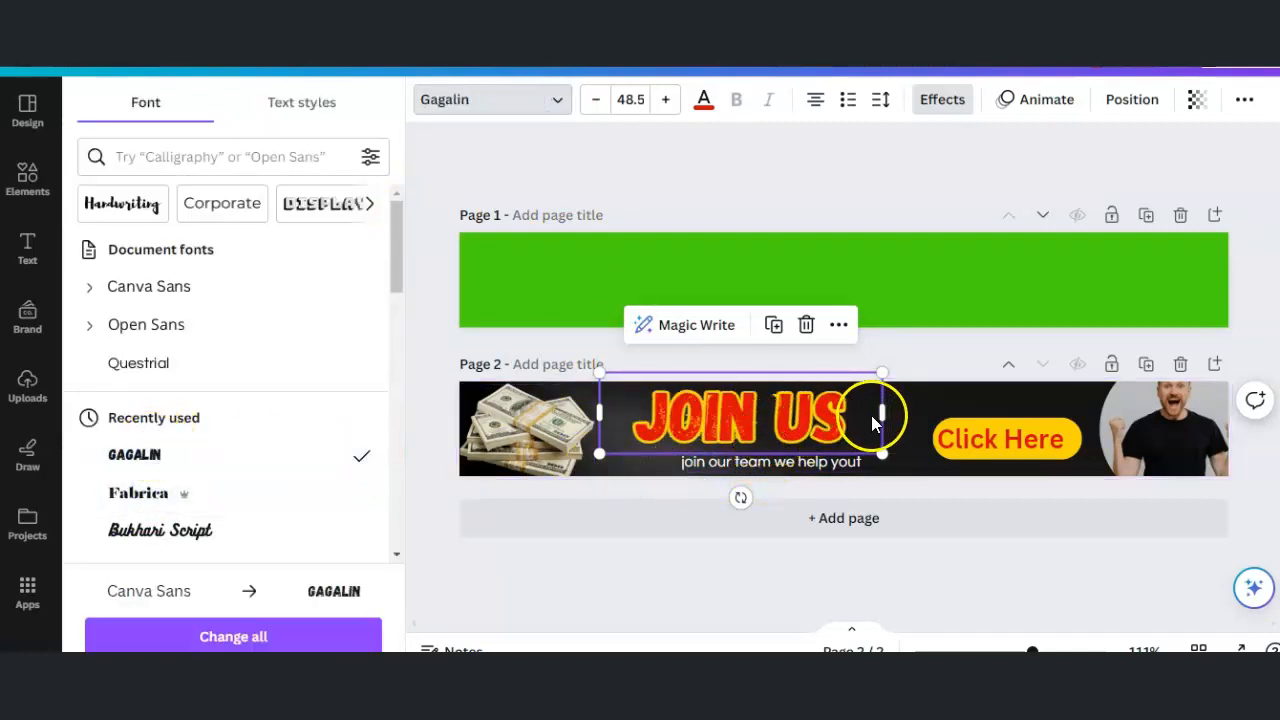
Step: Widen the "join us" heading's text box towards the button to centre the heading better above the tagline
drag(885, 412, 925, 412)
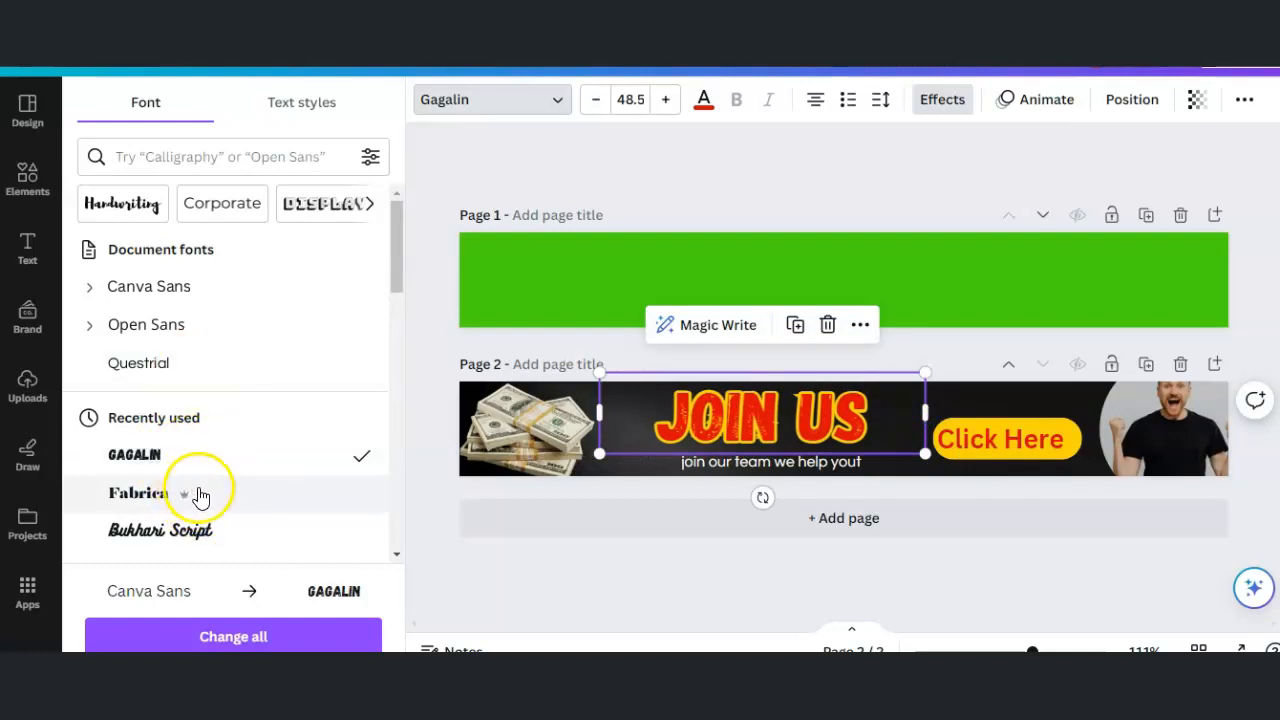
scroll(200, 492, down, 3)
scroll(141, 463, up, 3)
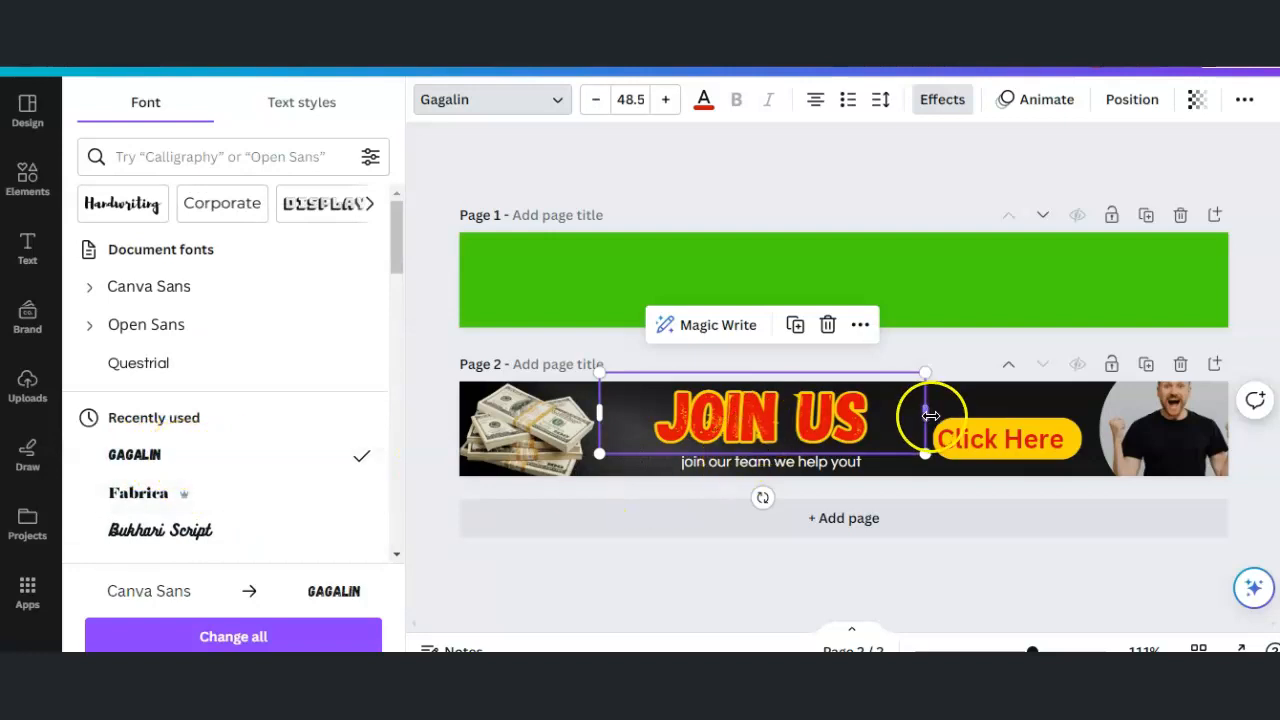
drag(925, 425, 962, 425)
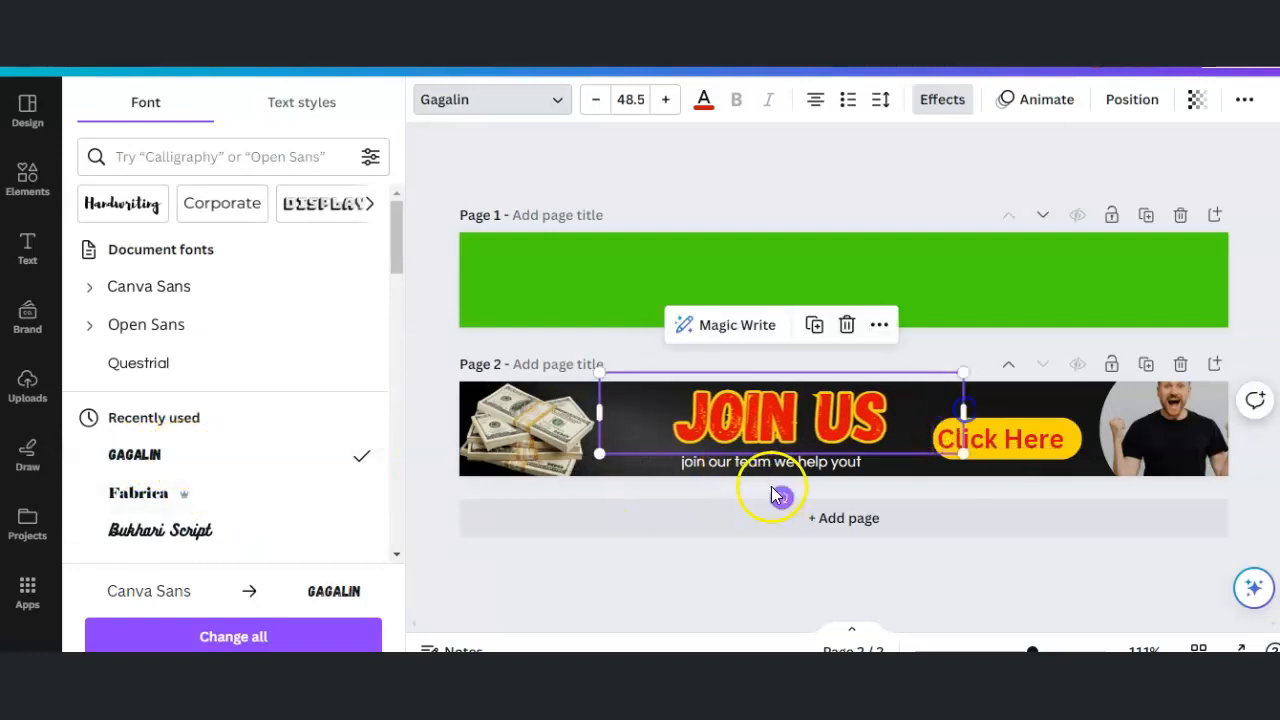
click(799, 449)
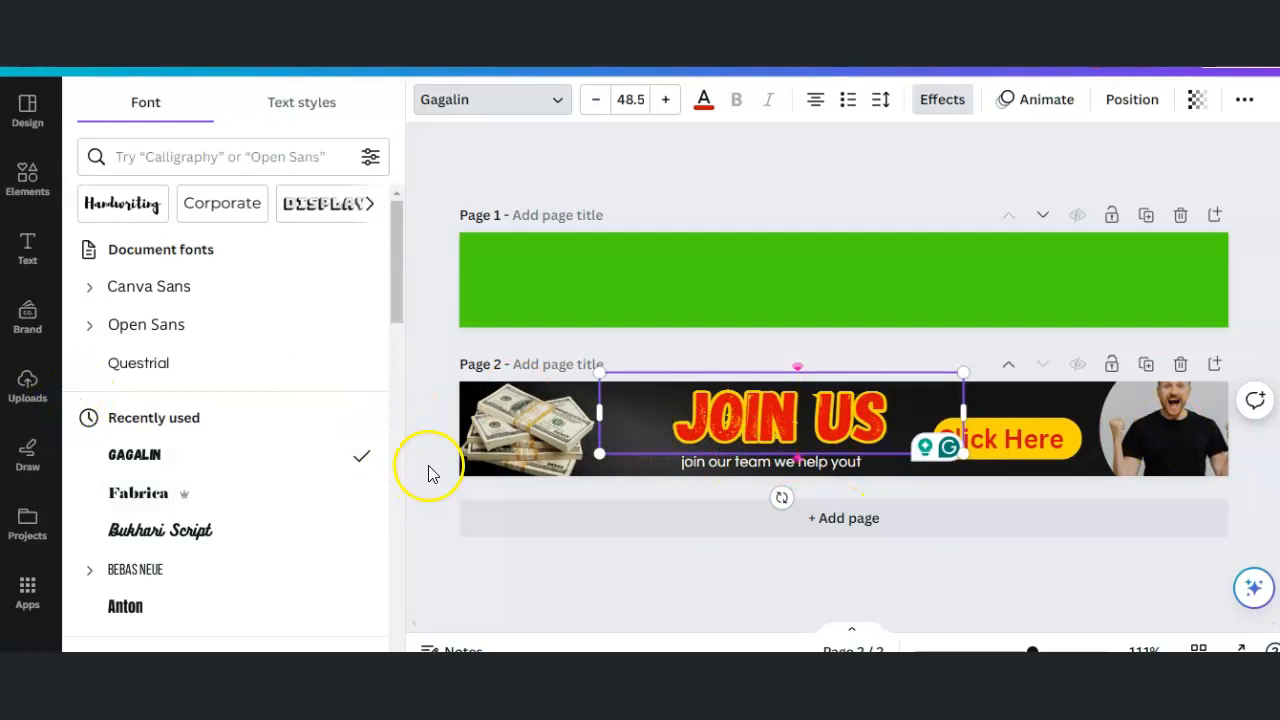
Step: Upload the woman's portrait photo from the computer's pictures folder to the design's uploads
click(29, 392)
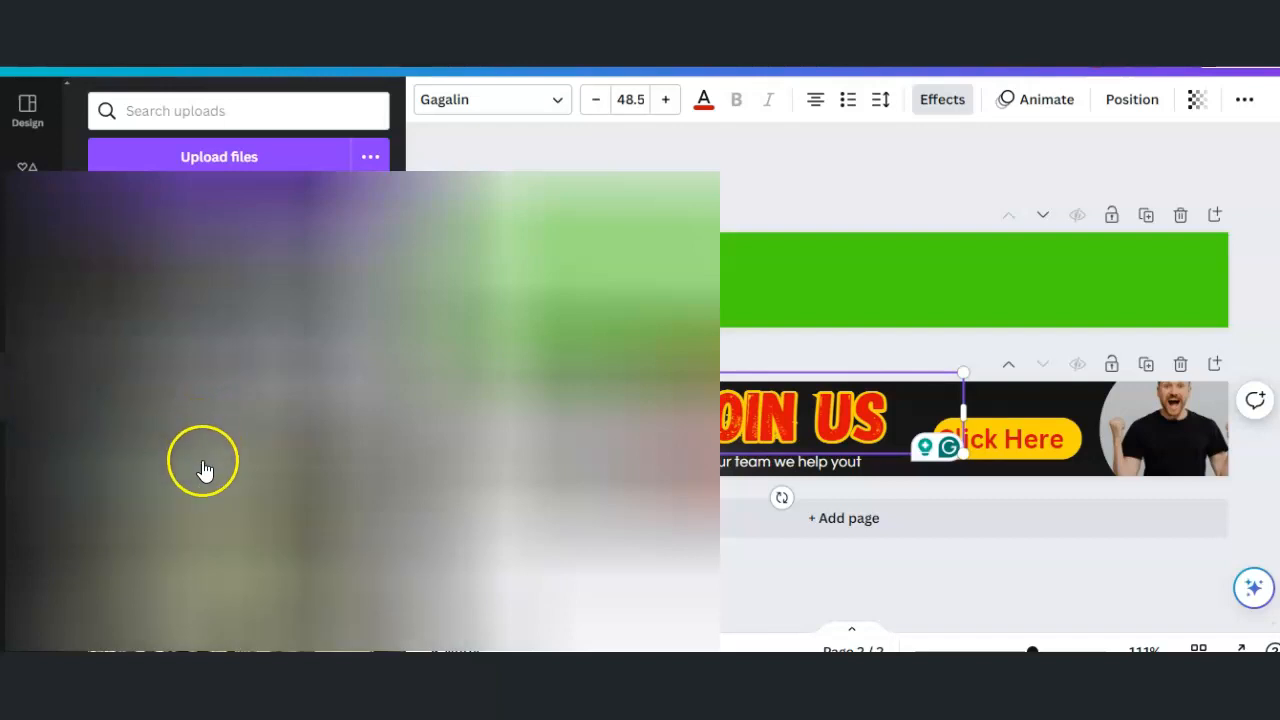
click(228, 156)
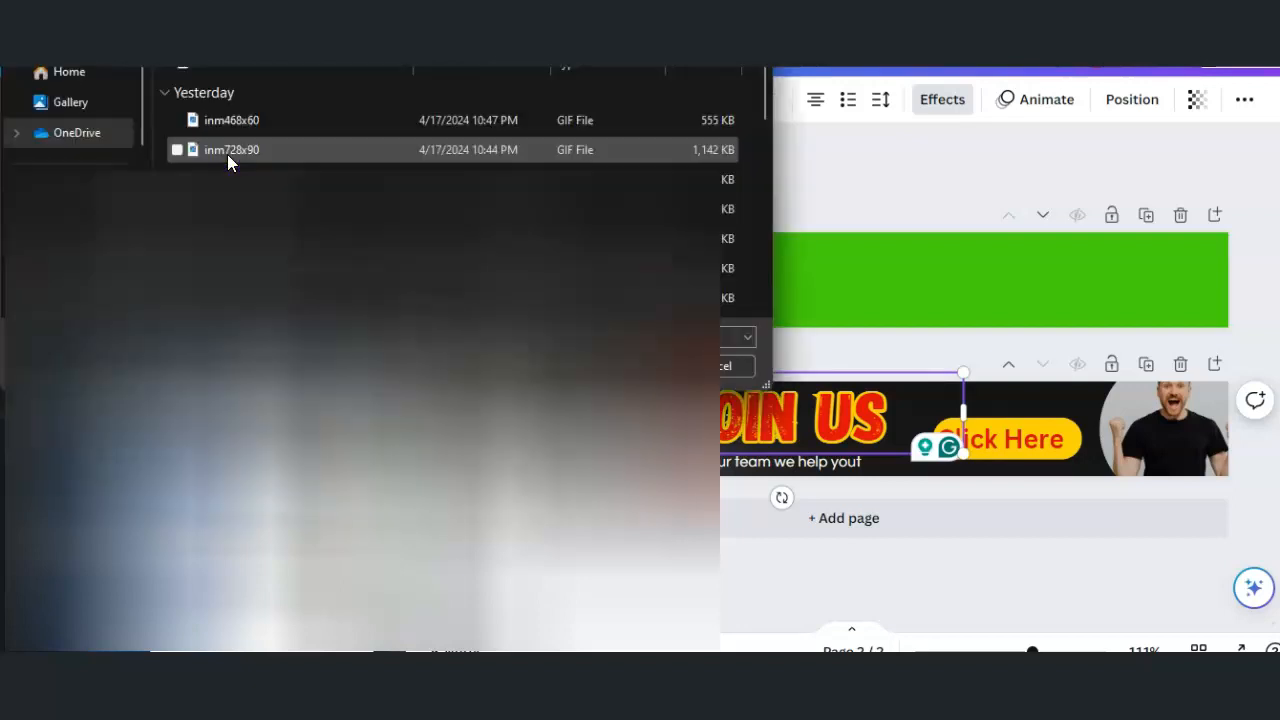
drag(144, 165, 149, 208)
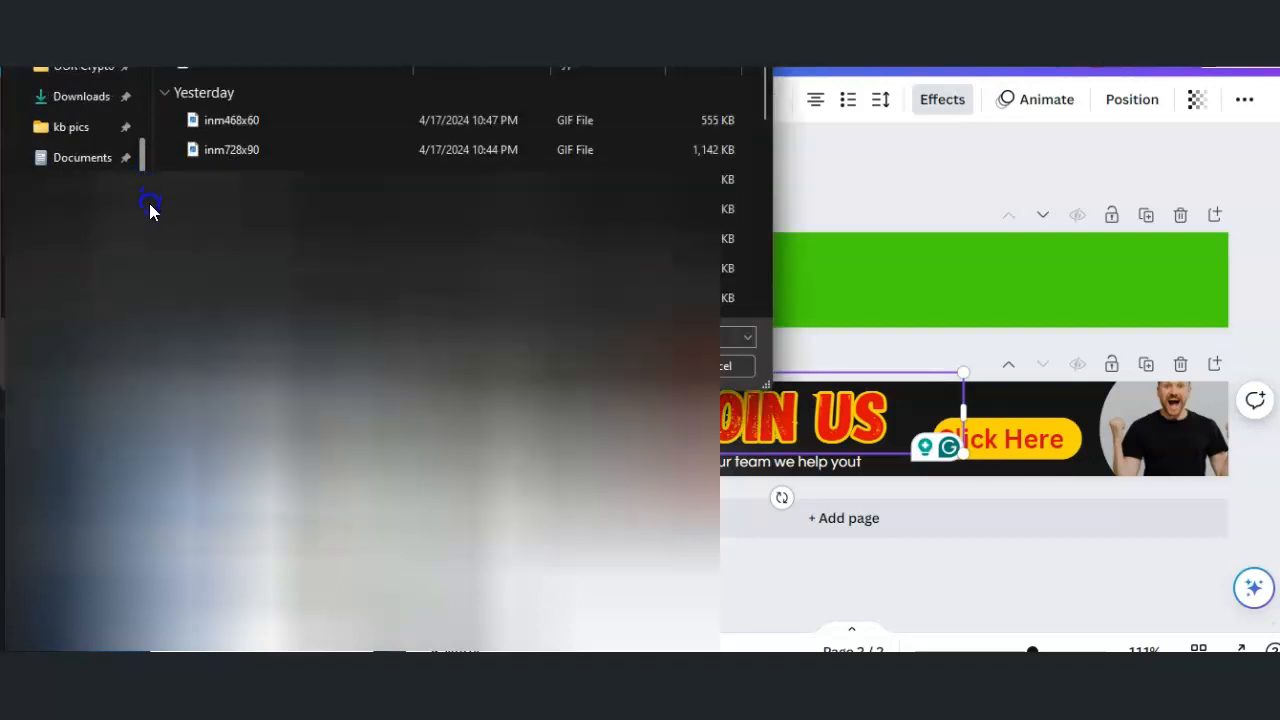
click(68, 128)
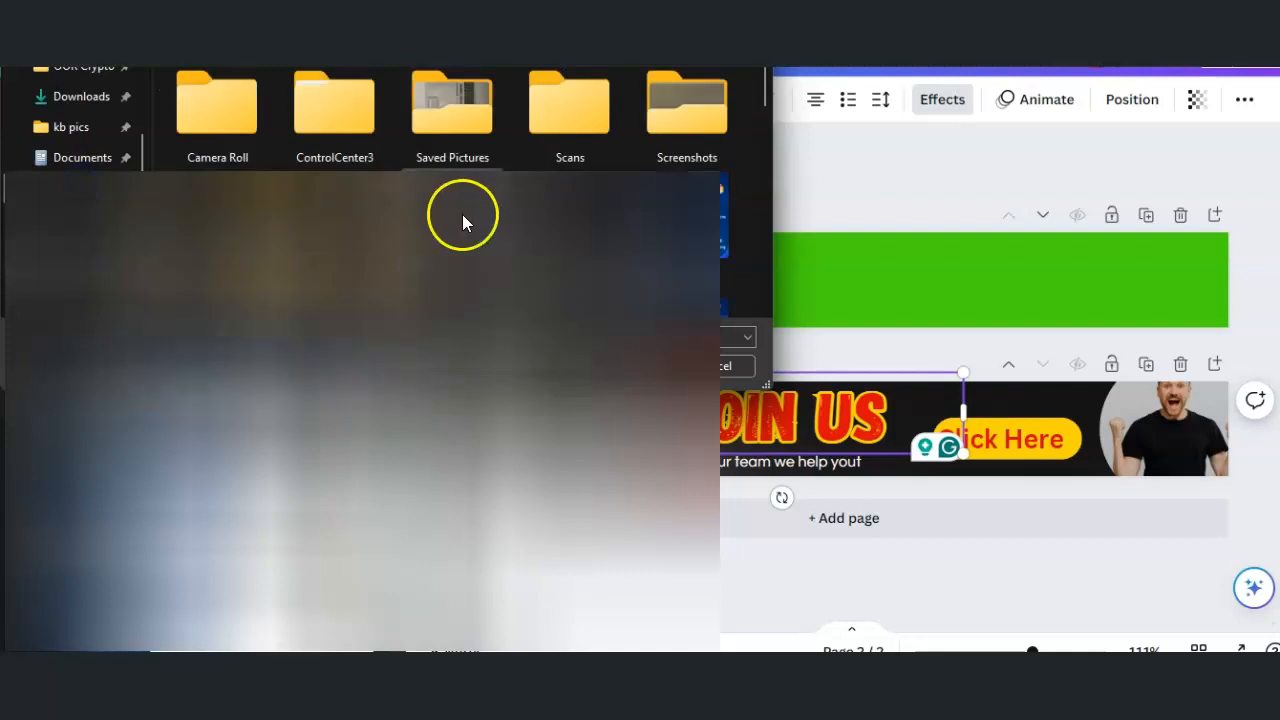
double_click(447, 217)
double_click(274, 210)
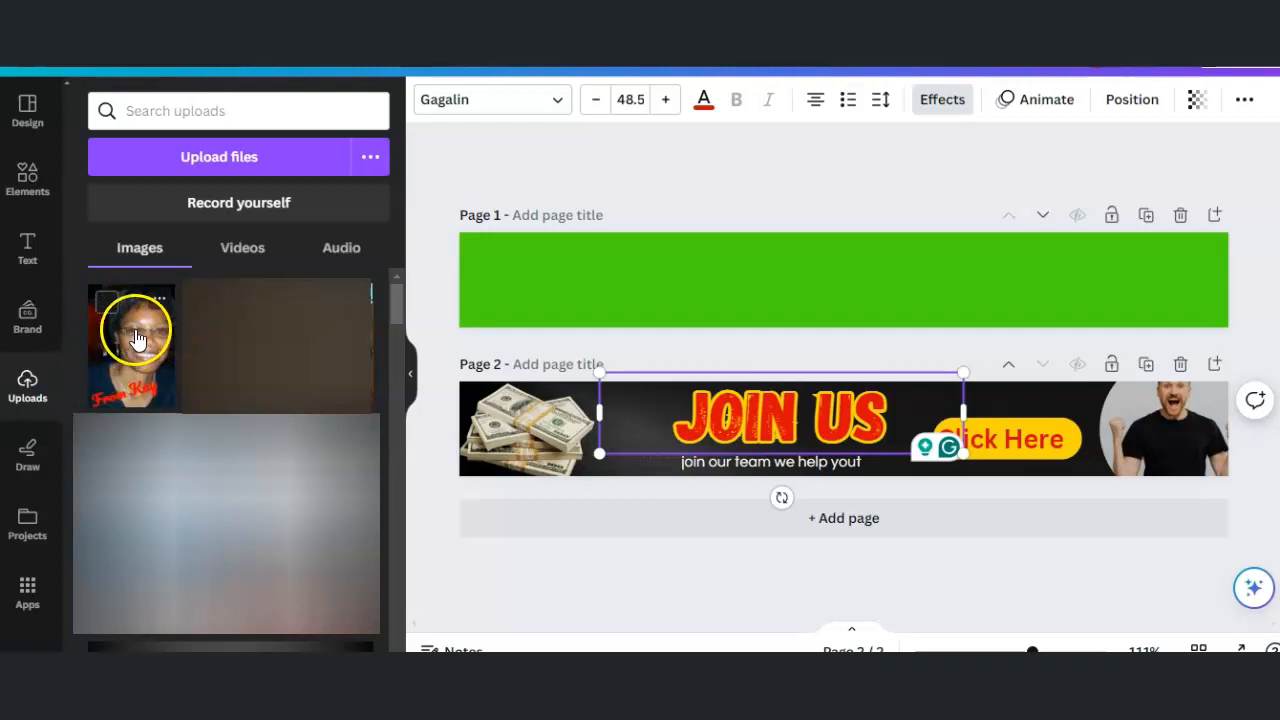
Step: Replace the happy-person photo in the page 2 banner with the uploaded portrait
click(1161, 406)
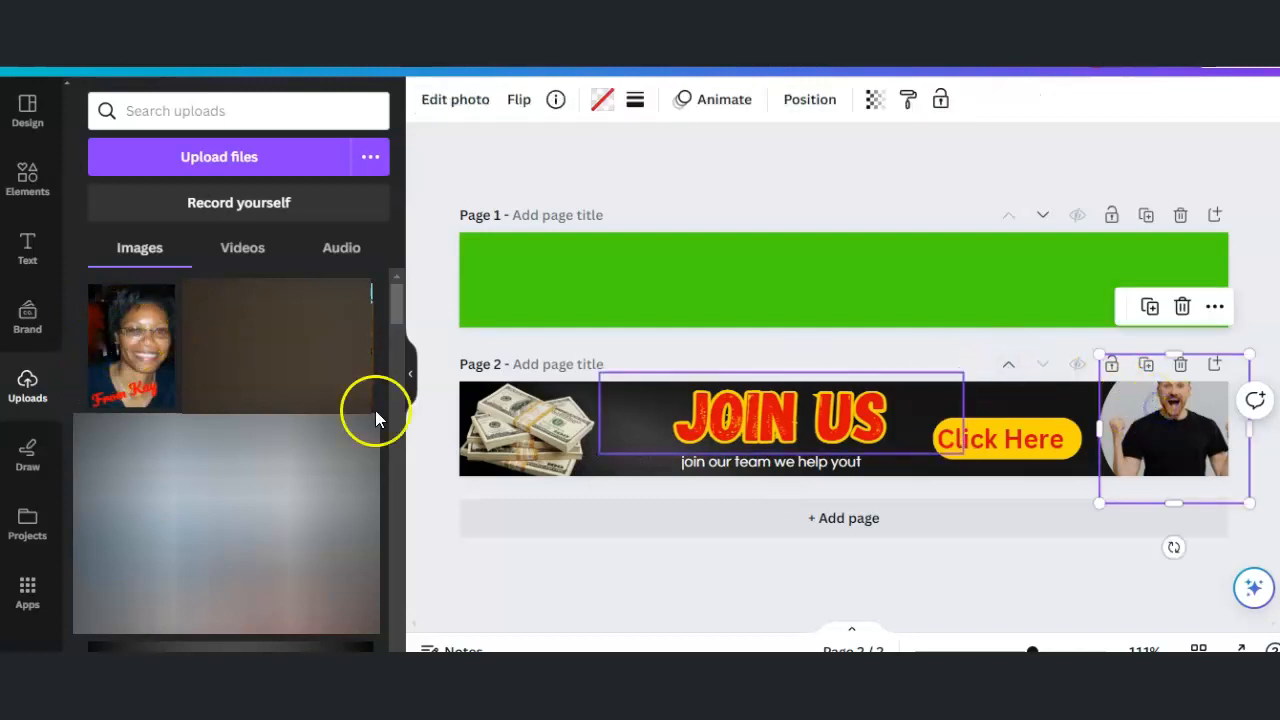
drag(194, 357, 1202, 466)
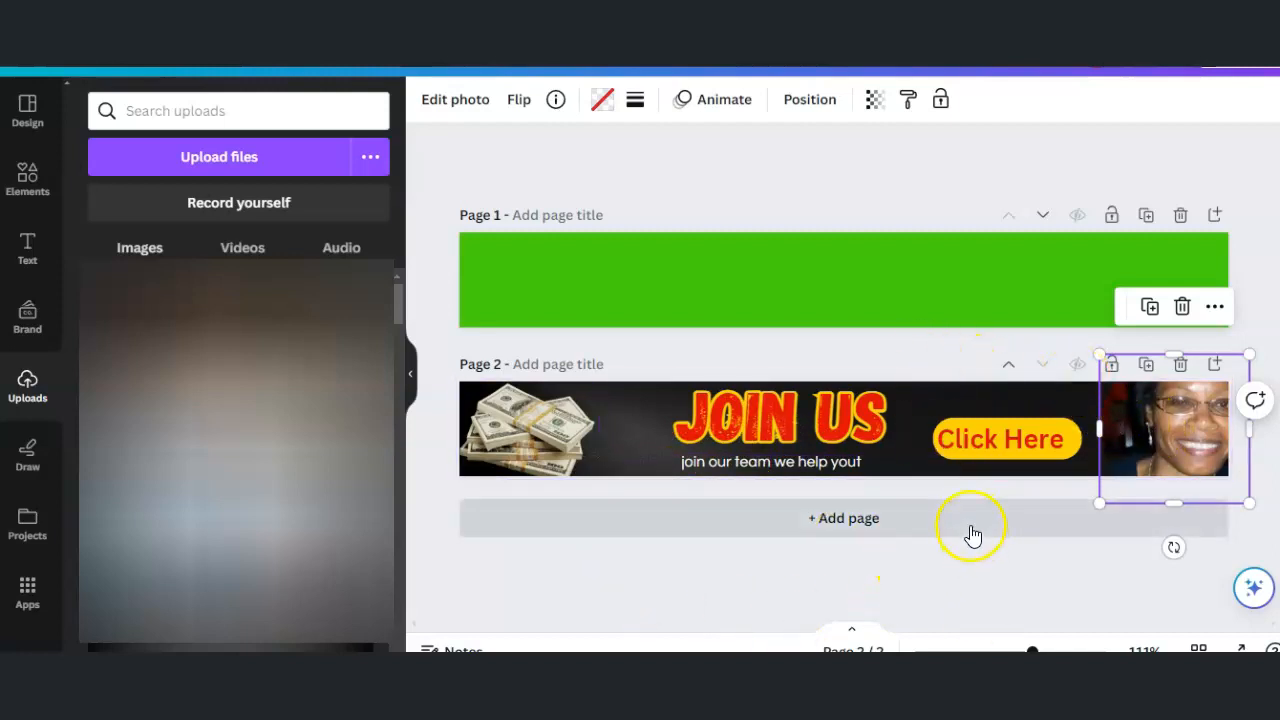
click(965, 578)
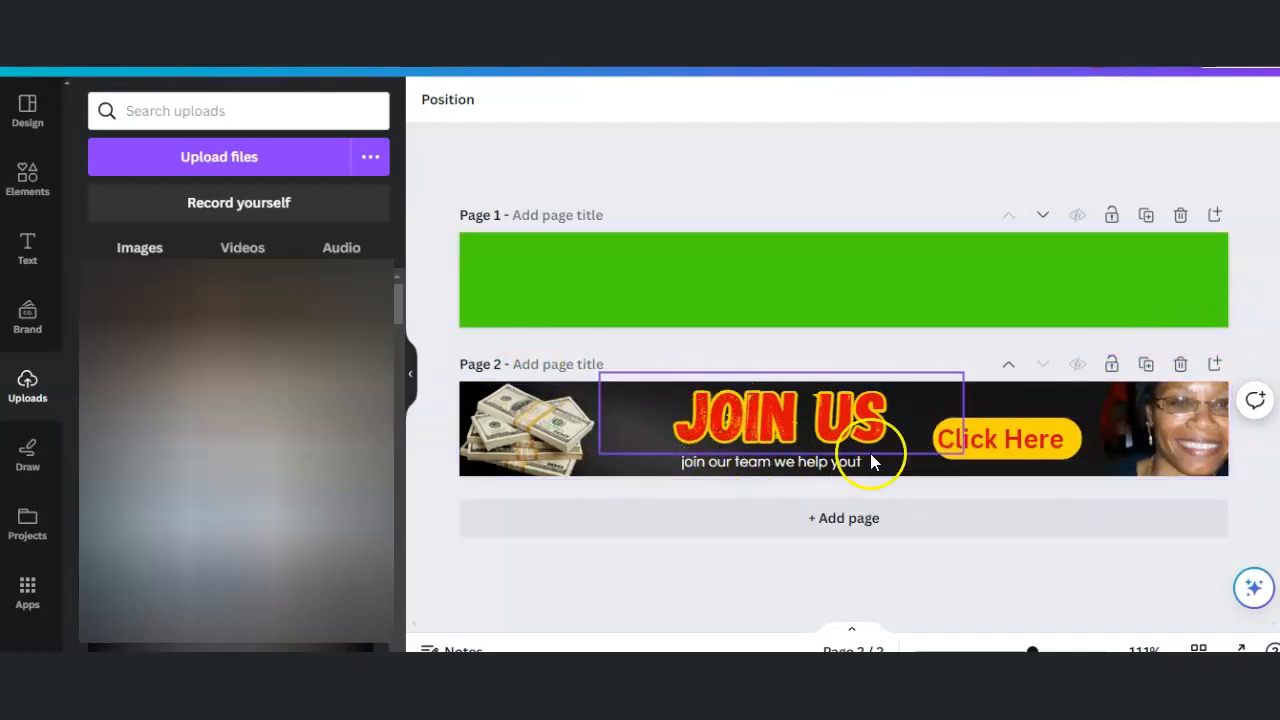
Step: Duplicate the page 2 banner and collapse the side panel to enlarge the pages
click(1148, 366)
click(784, 462)
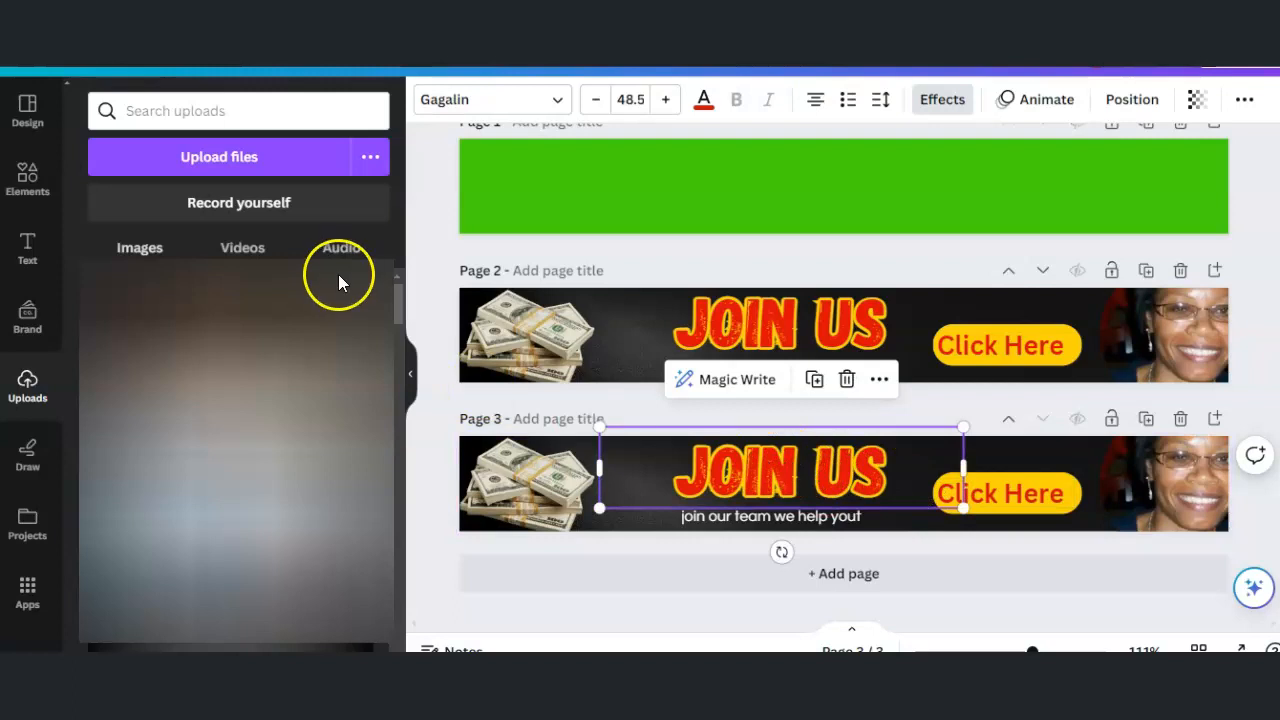
click(410, 376)
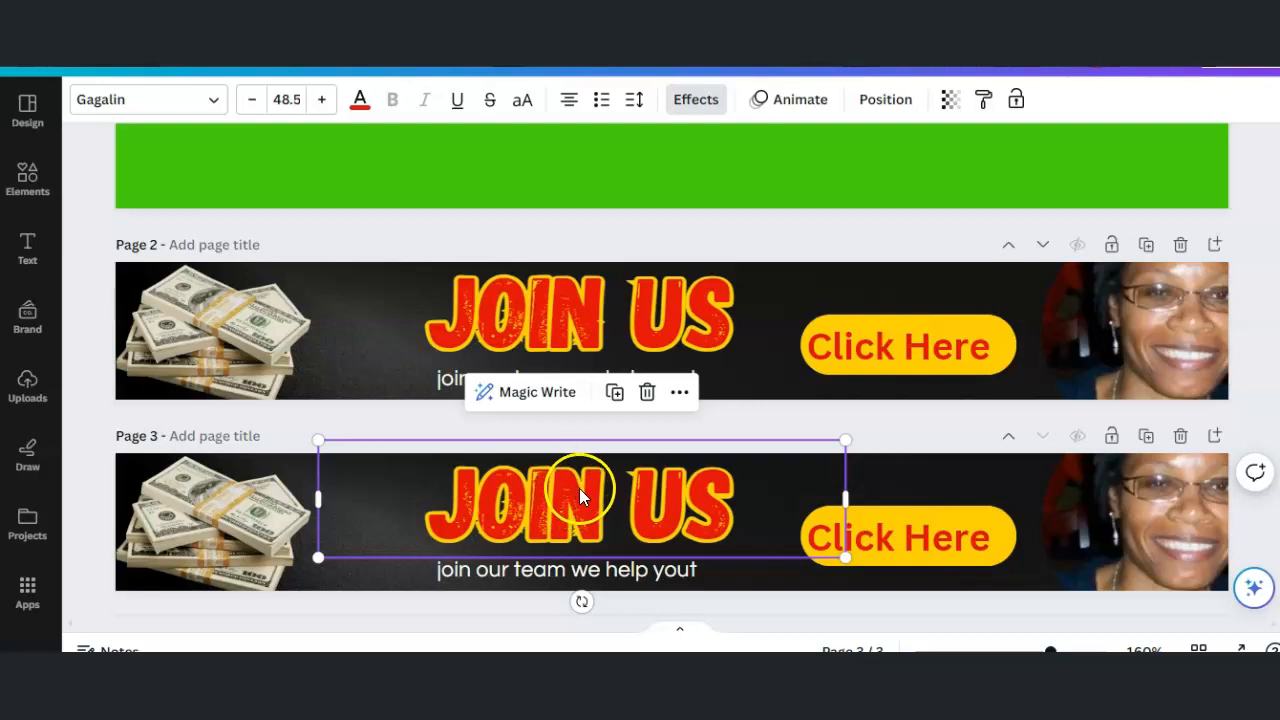
Step: Replace the "JOIN US" heading on page 3 with "CYCLER 3X2"
drag(497, 489, 700, 492)
click(778, 492)
drag(778, 492, 448, 493)
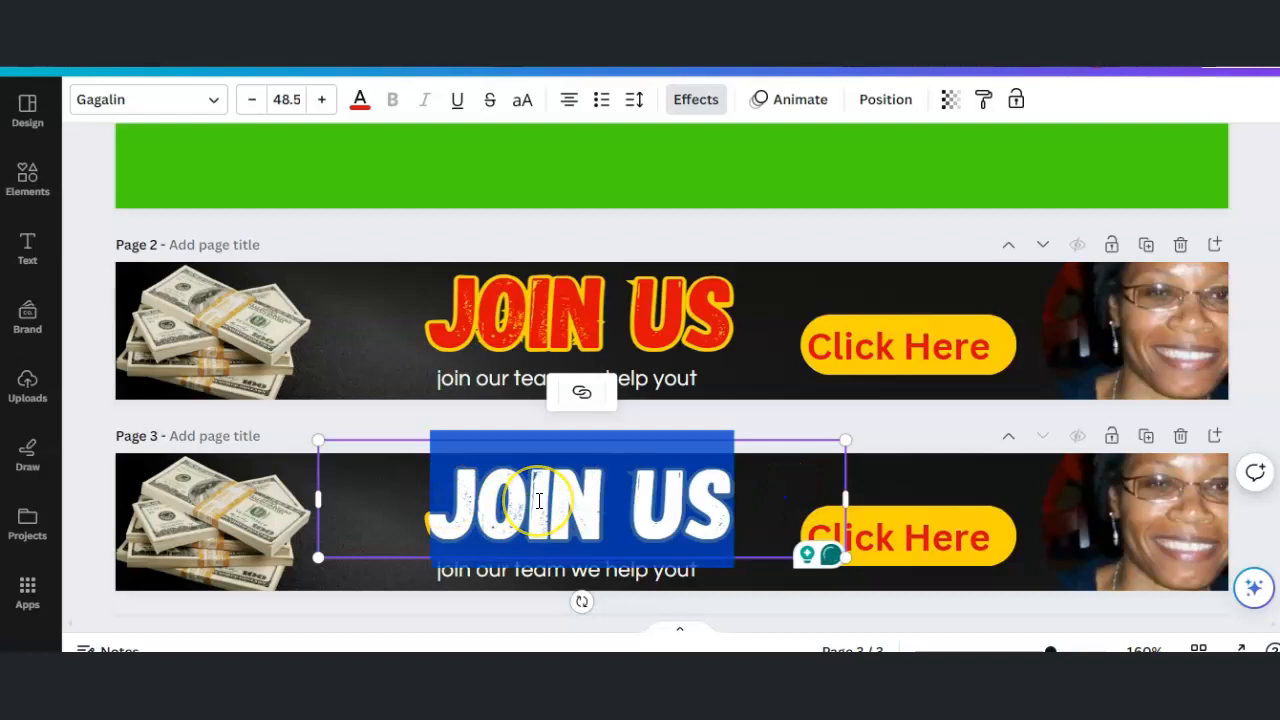
text(M)
key(BackSpace)
text(X)
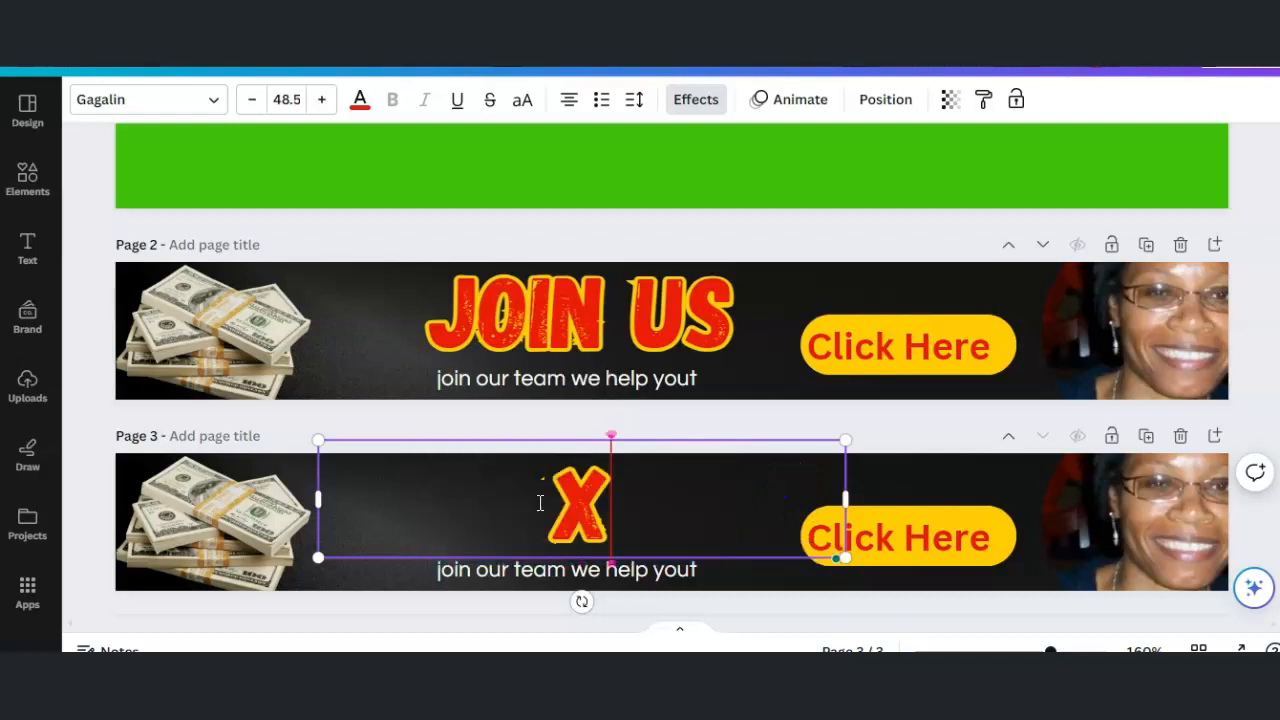
key(BackSpace)
text(CYCL)
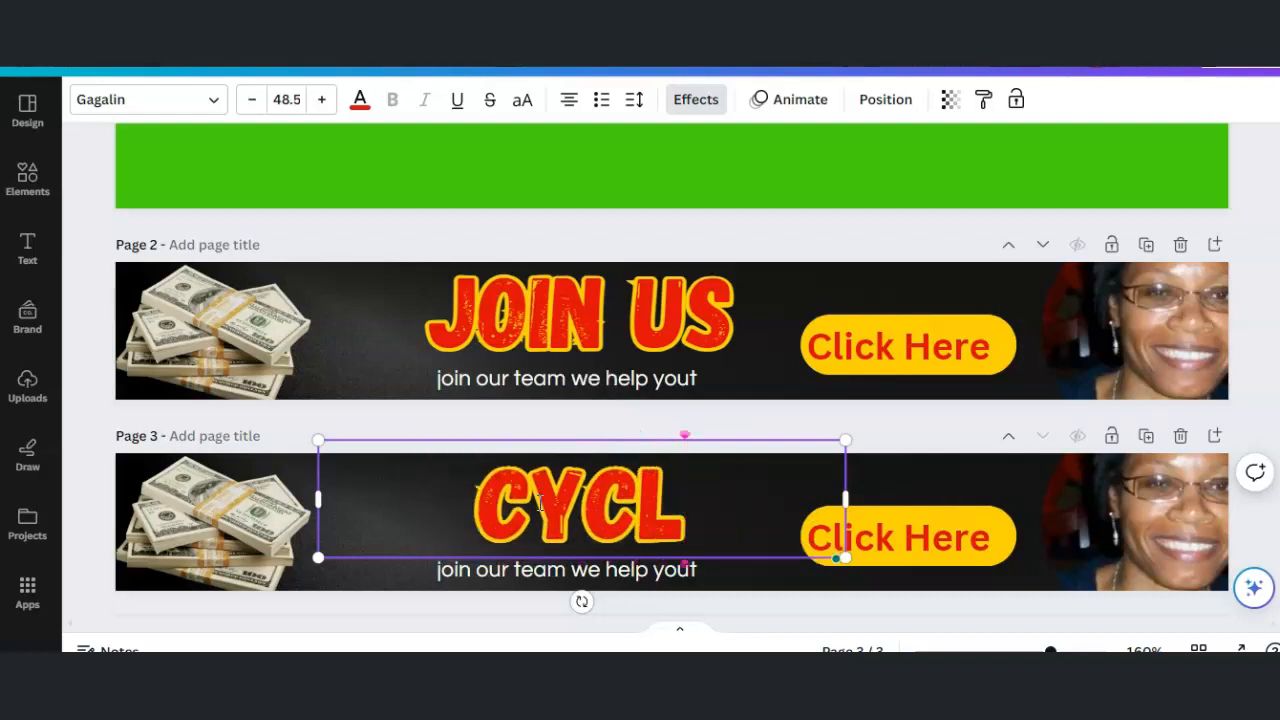
text(ER 2X3)
key(BackSpace)
key(BackSpace)
key(BackSpace)
key(BackSpace)
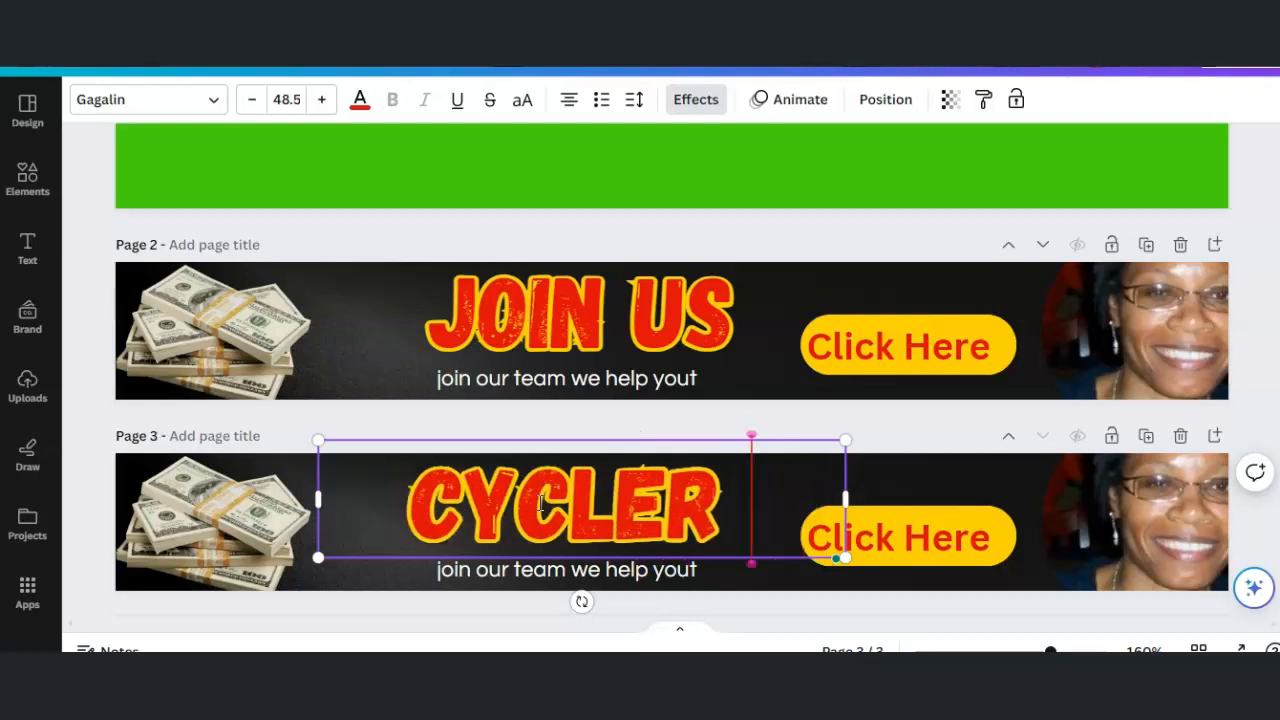
text(3X2)
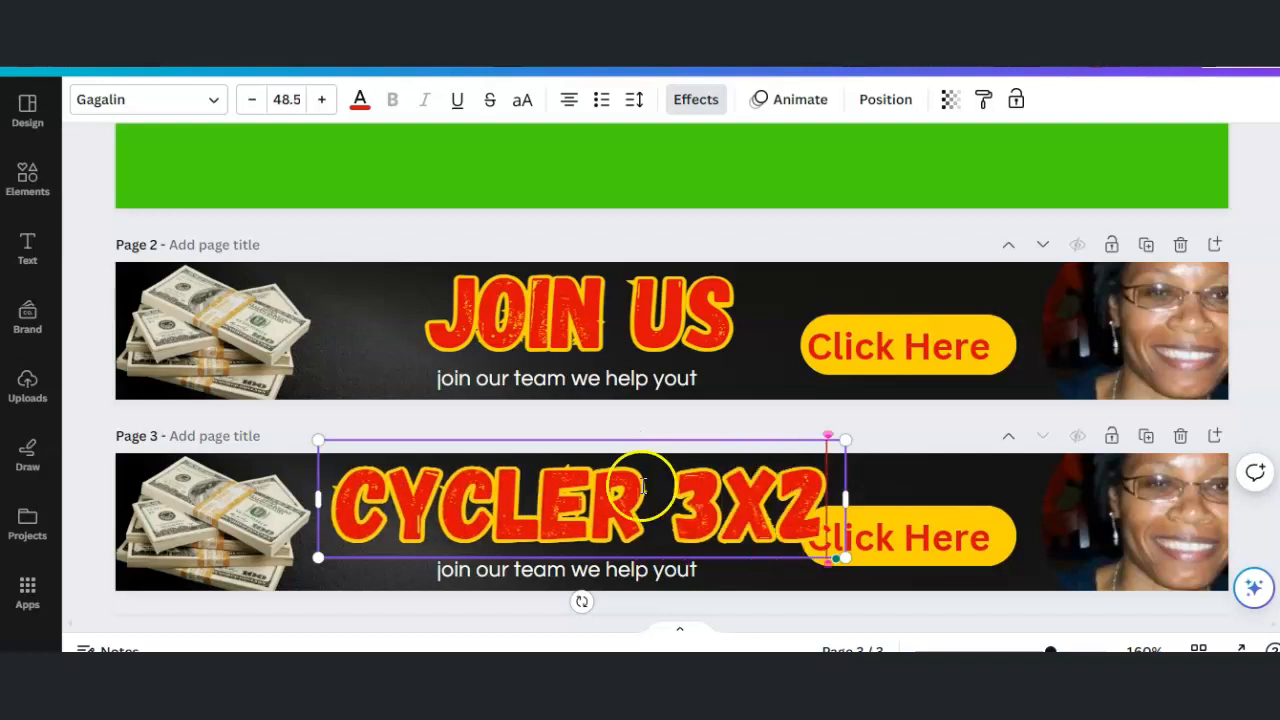
Step: Add "FAST" before "CYCLER 3X2" in the page 3 heading and widen its text box towards the portrait
click(680, 505)
click(330, 480)
text(FAST)
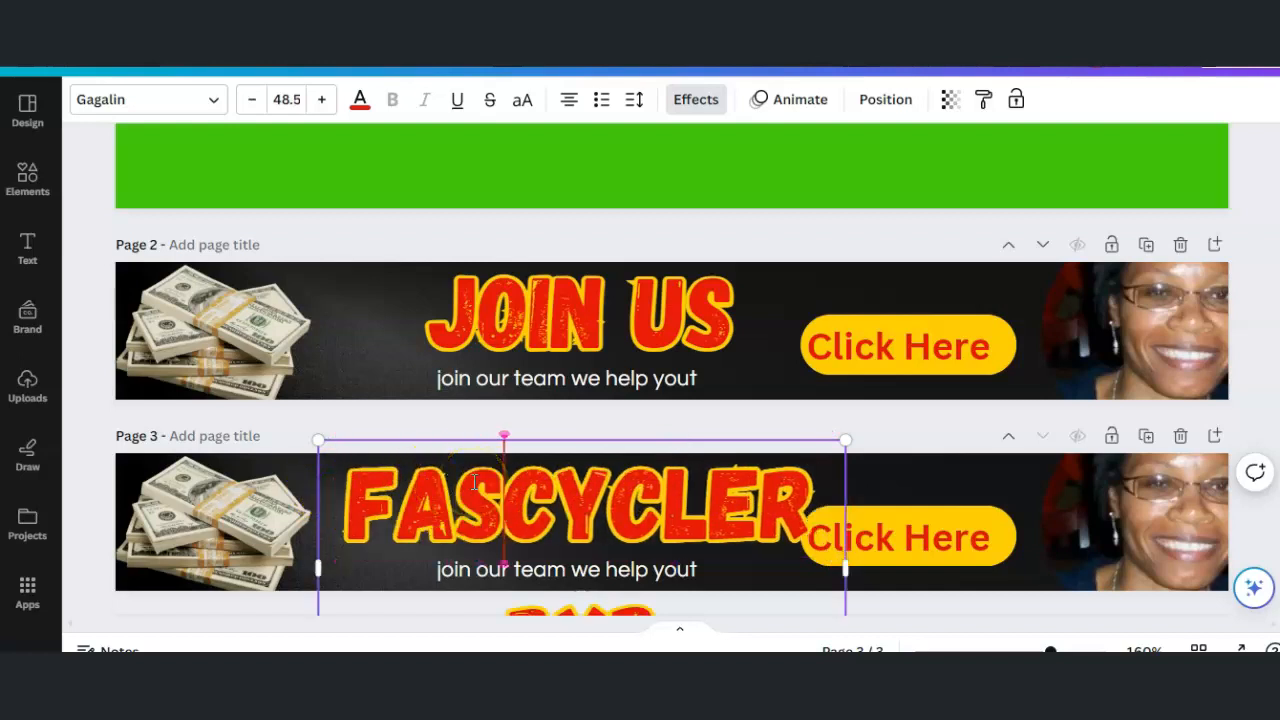
right_click(473, 482)
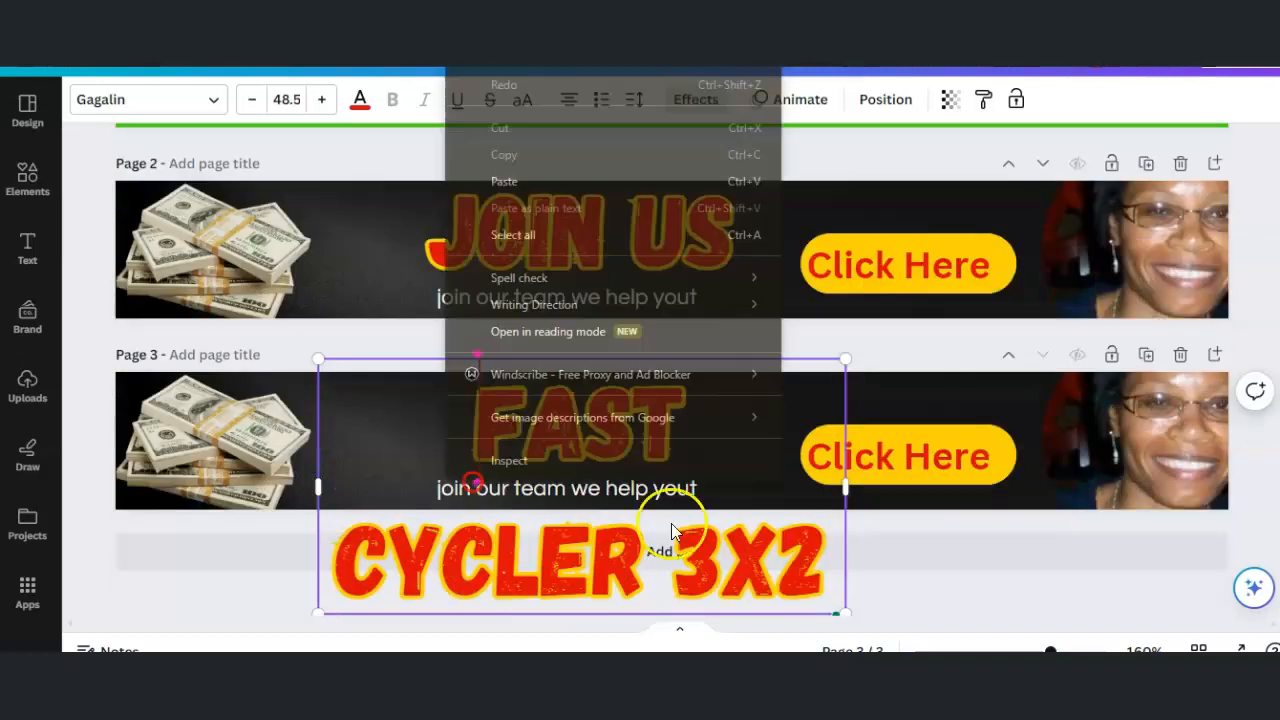
drag(845, 487, 1041, 437)
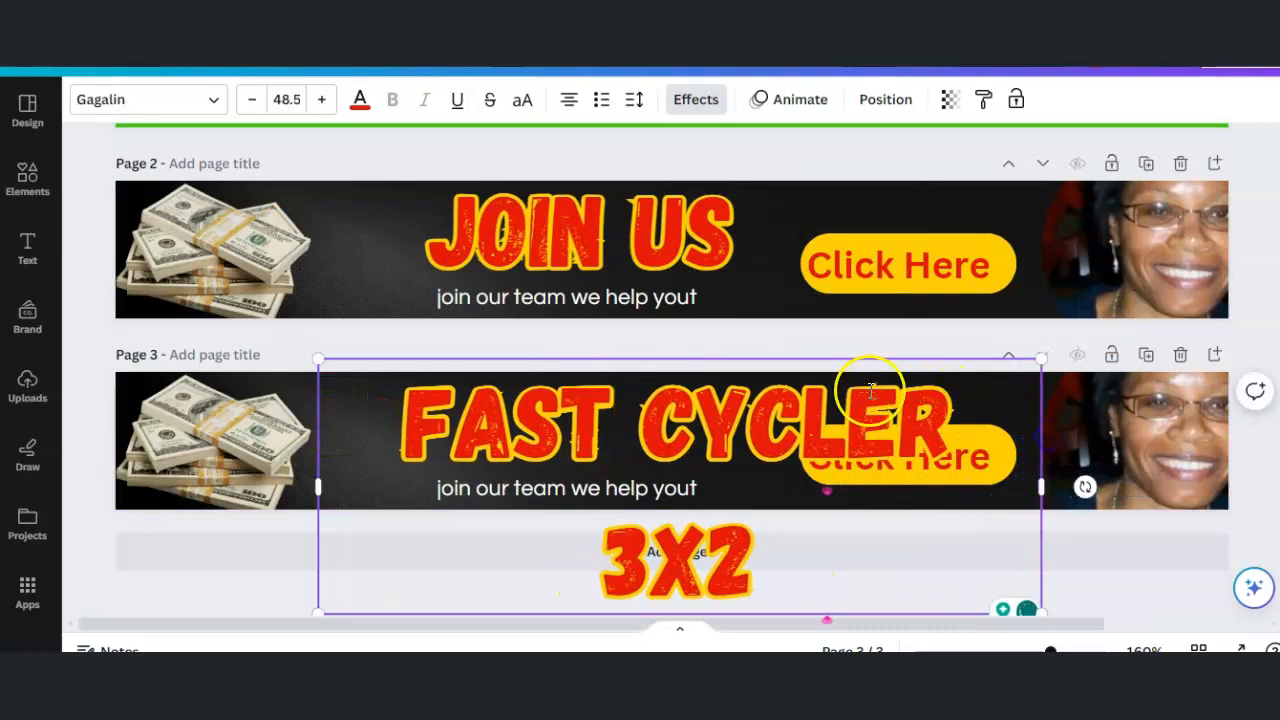
Step: Reduce the page 3 heading's font size to 36.5 and move it closer to the money photo
click(252, 99)
click(252, 99)
click(252, 99)
click(252, 99)
click(252, 99)
click(252, 99)
click(252, 99)
click(252, 99)
click(252, 99)
click(252, 99)
click(252, 99)
click(252, 99)
click(584, 430)
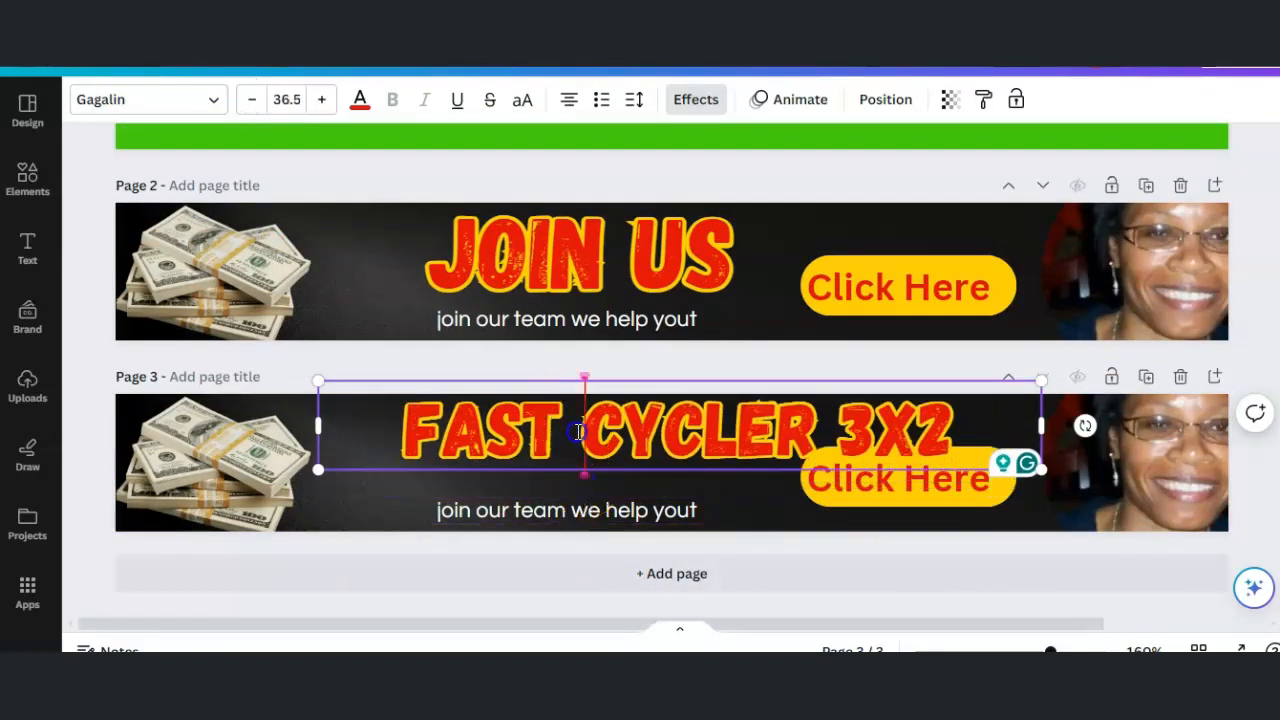
drag(584, 430, 533, 410)
drag(361, 465, 325, 478)
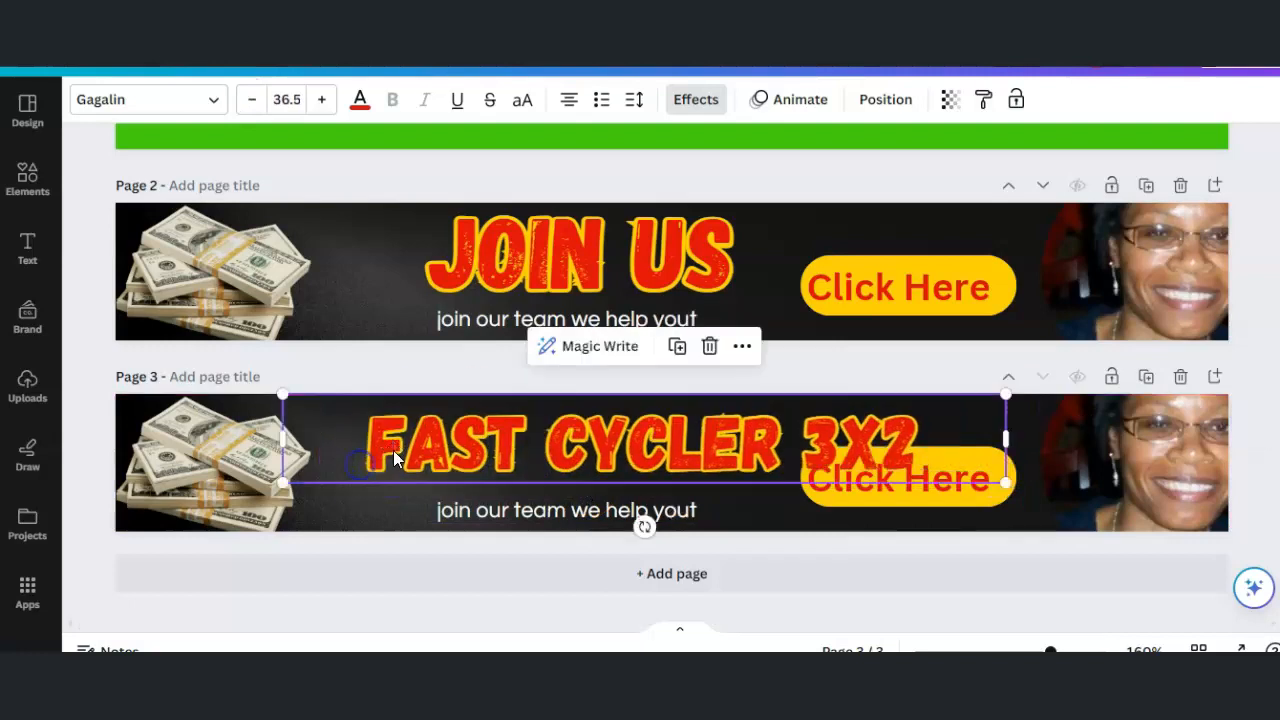
Step: Move the page 3 button down beside the portrait with its label scaled to size 14.3, and reposition the heading above the tagline
click(942, 508)
click(989, 505)
click(989, 499)
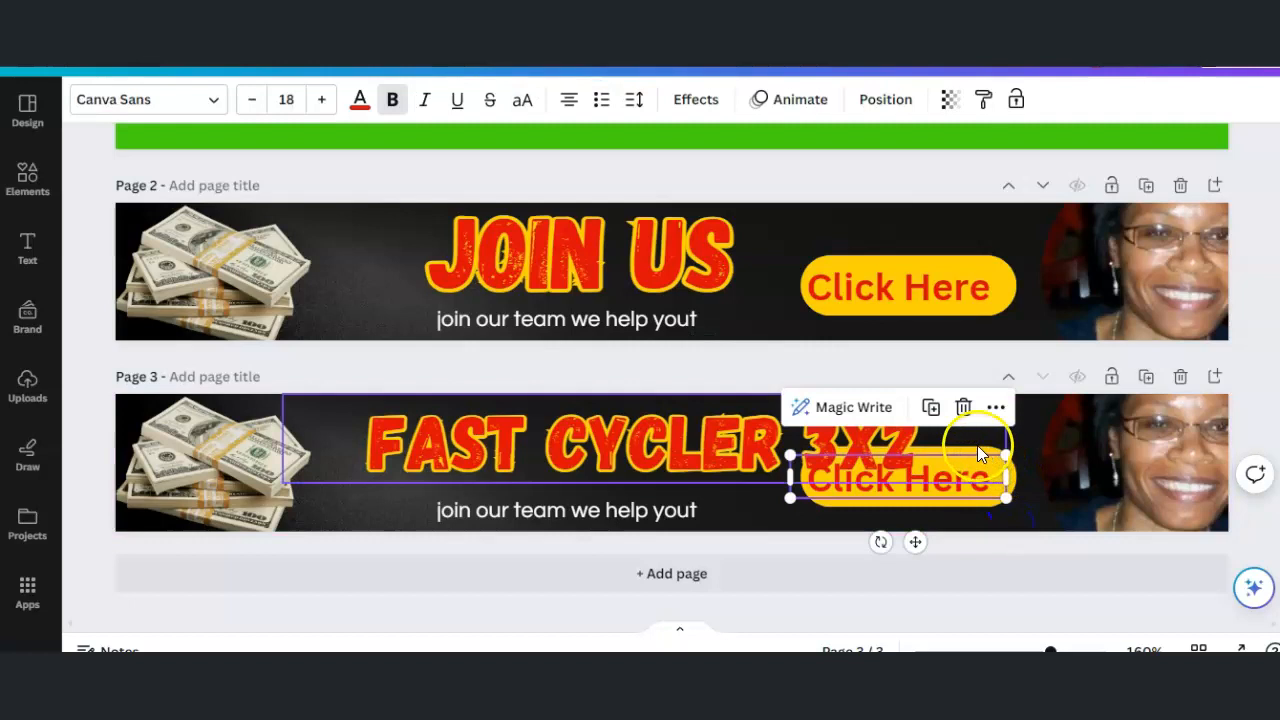
drag(980, 449, 970, 414)
drag(900, 508, 960, 523)
click(829, 484)
drag(829, 480, 909, 504)
drag(1086, 480, 1036, 460)
drag(983, 503, 978, 496)
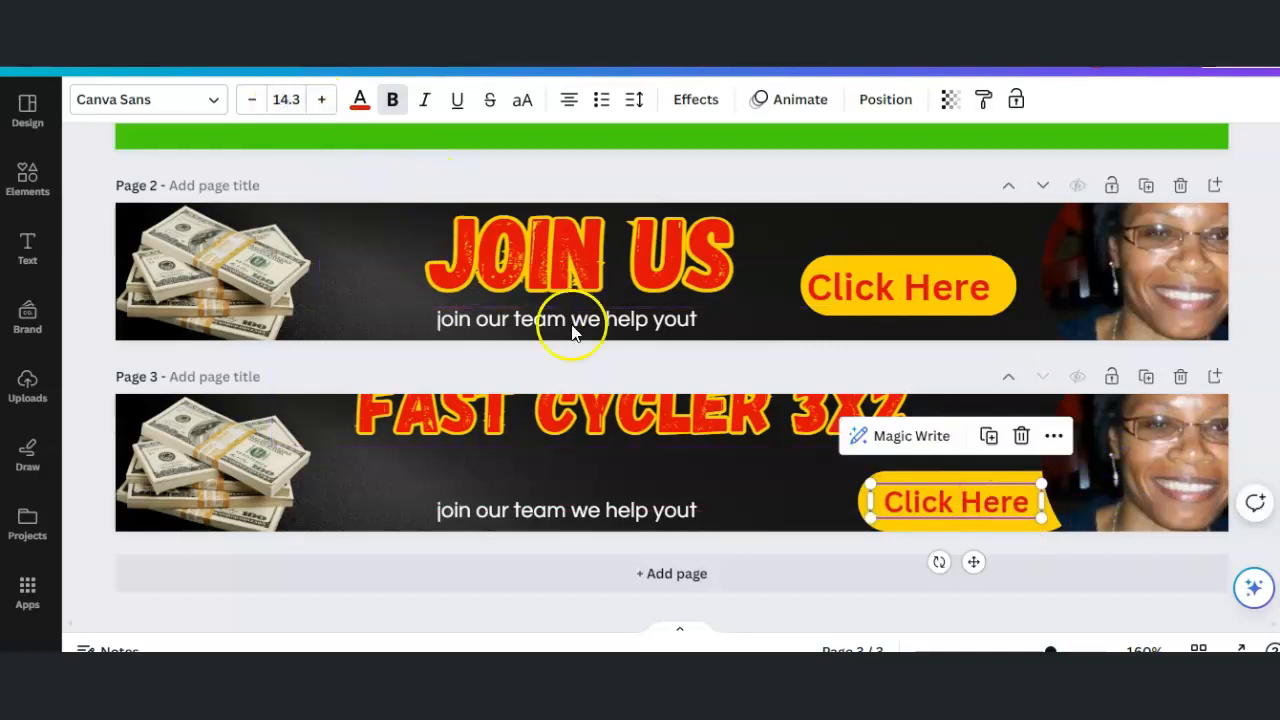
drag(551, 423, 536, 450)
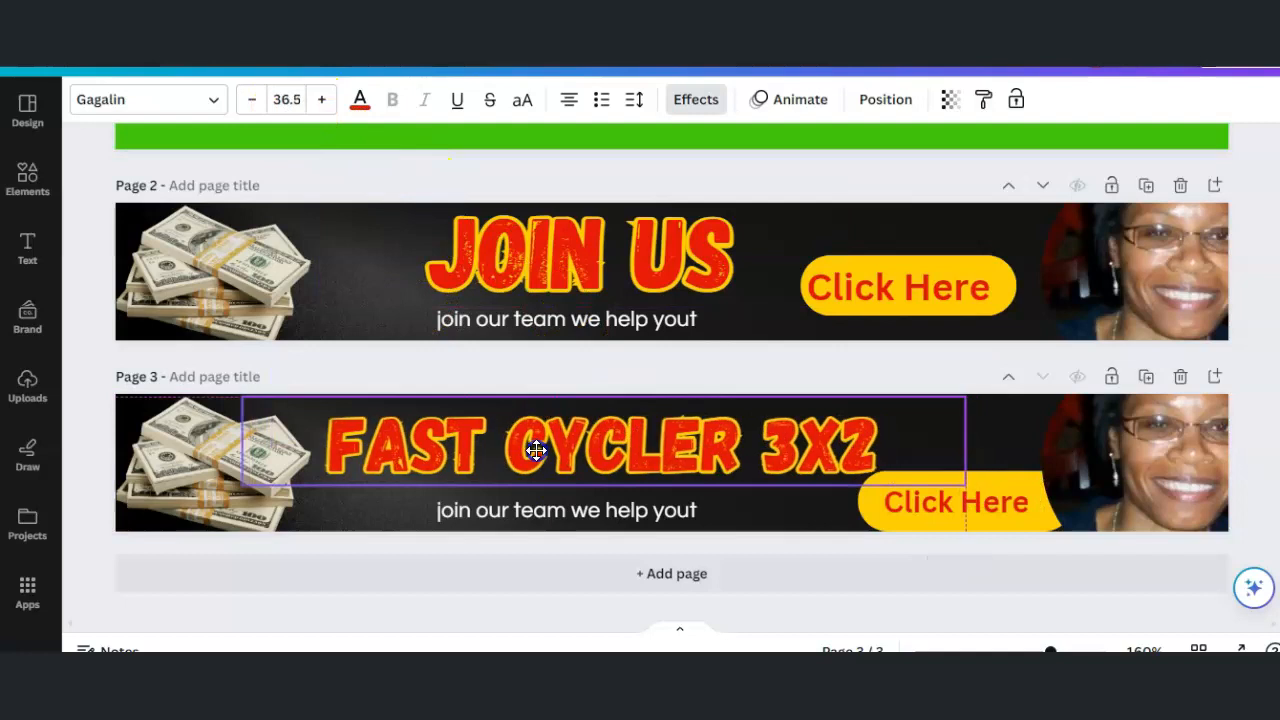
Step: Correct the page 3 tagline to read "Join Our team We Help You"
click(443, 509)
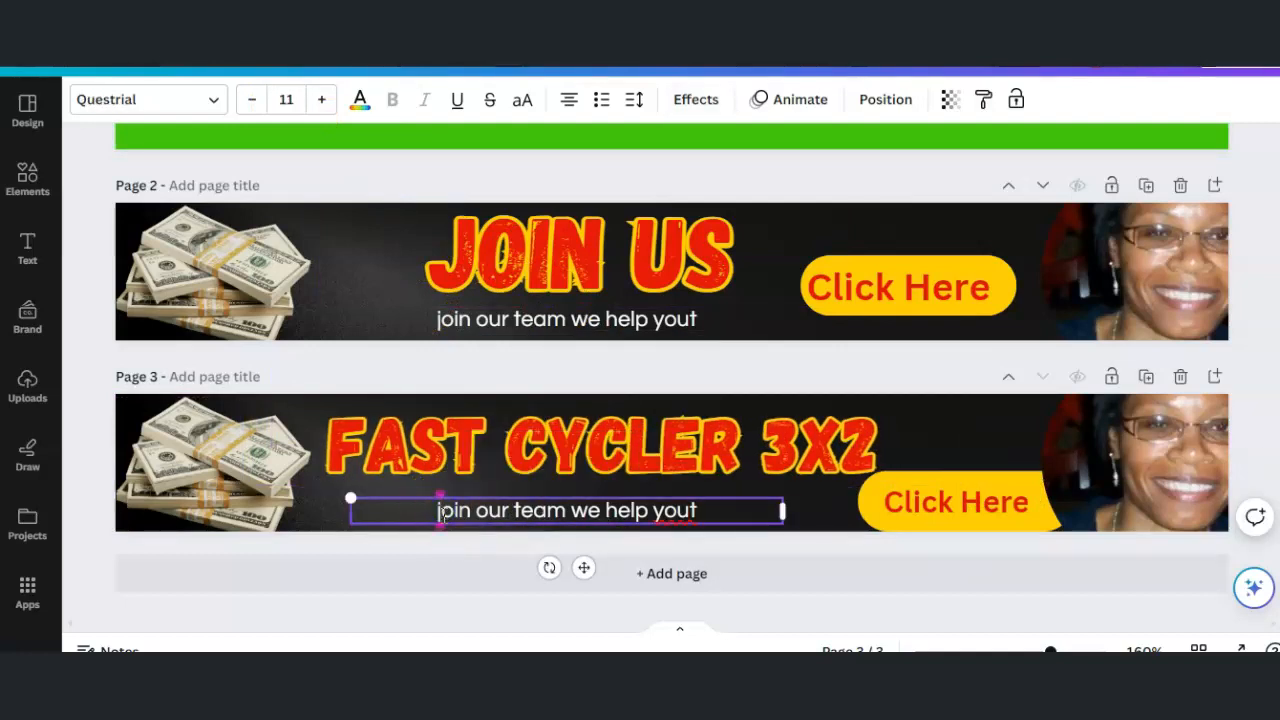
text(J)
key(Delete)
click(626, 513)
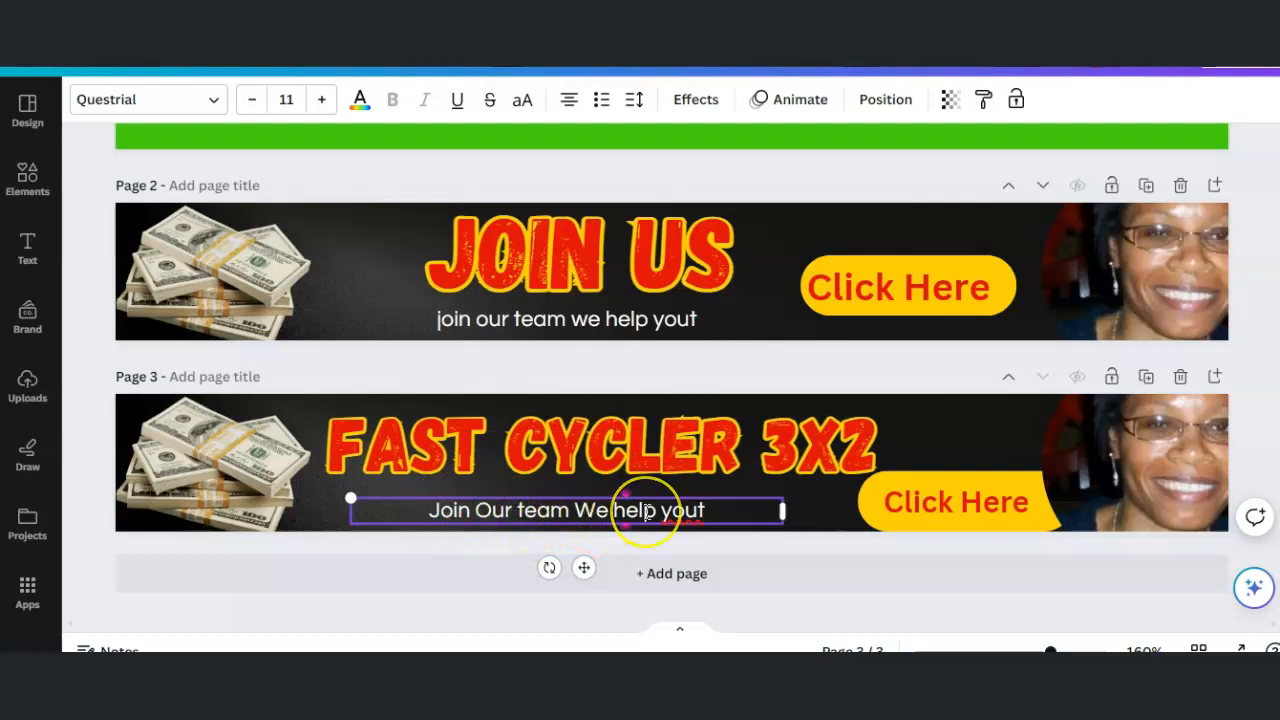
key(BackSpace)
text(H)
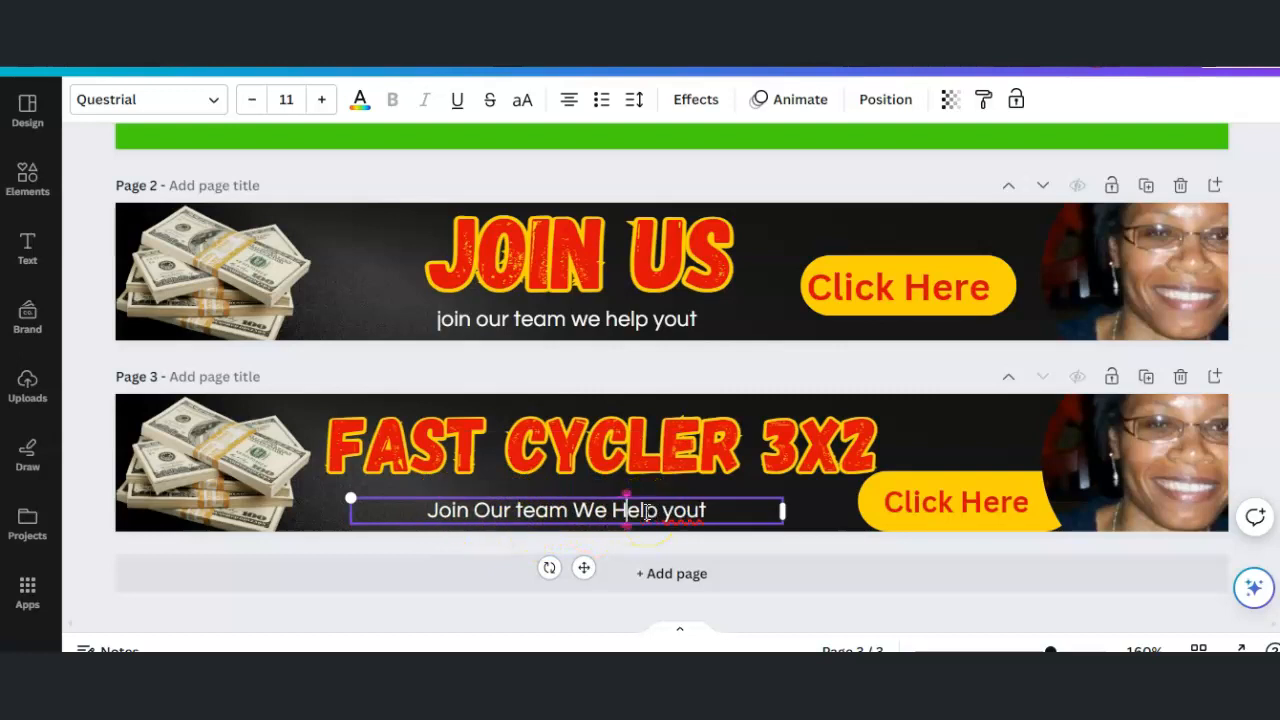
click(675, 512)
key(BackSpace)
text(Y)
click(726, 509)
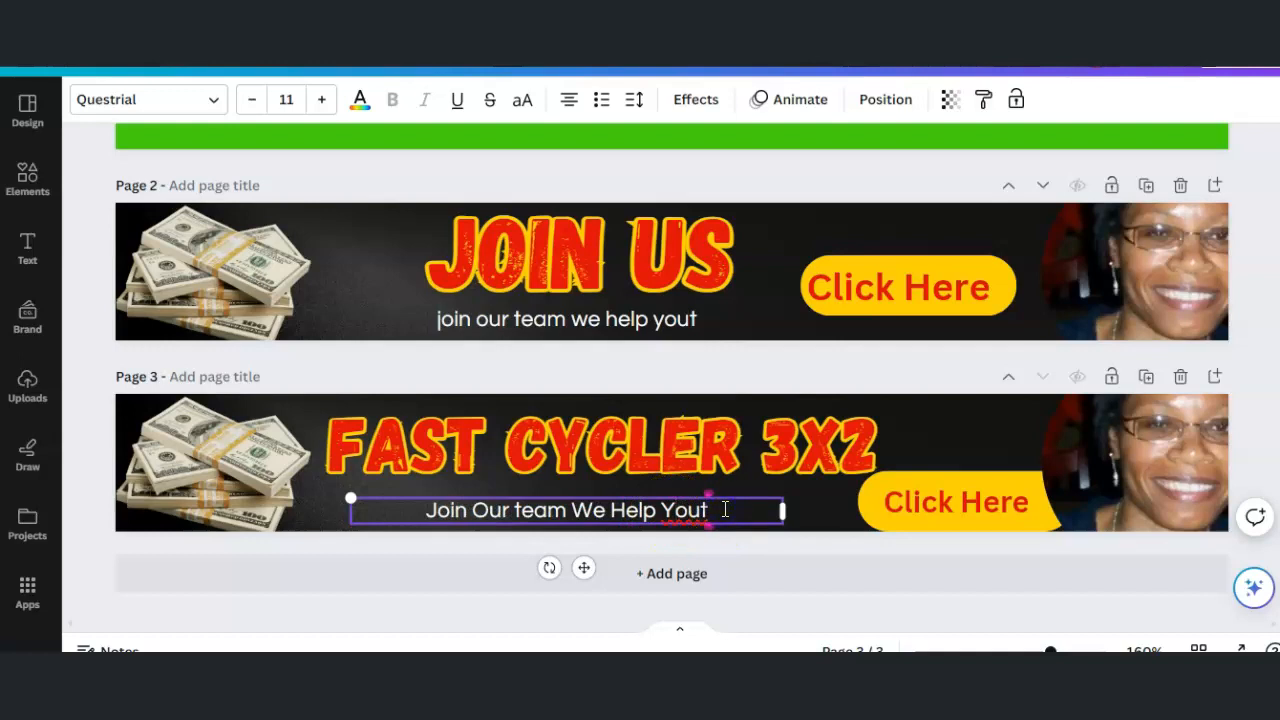
key(BackSpace)
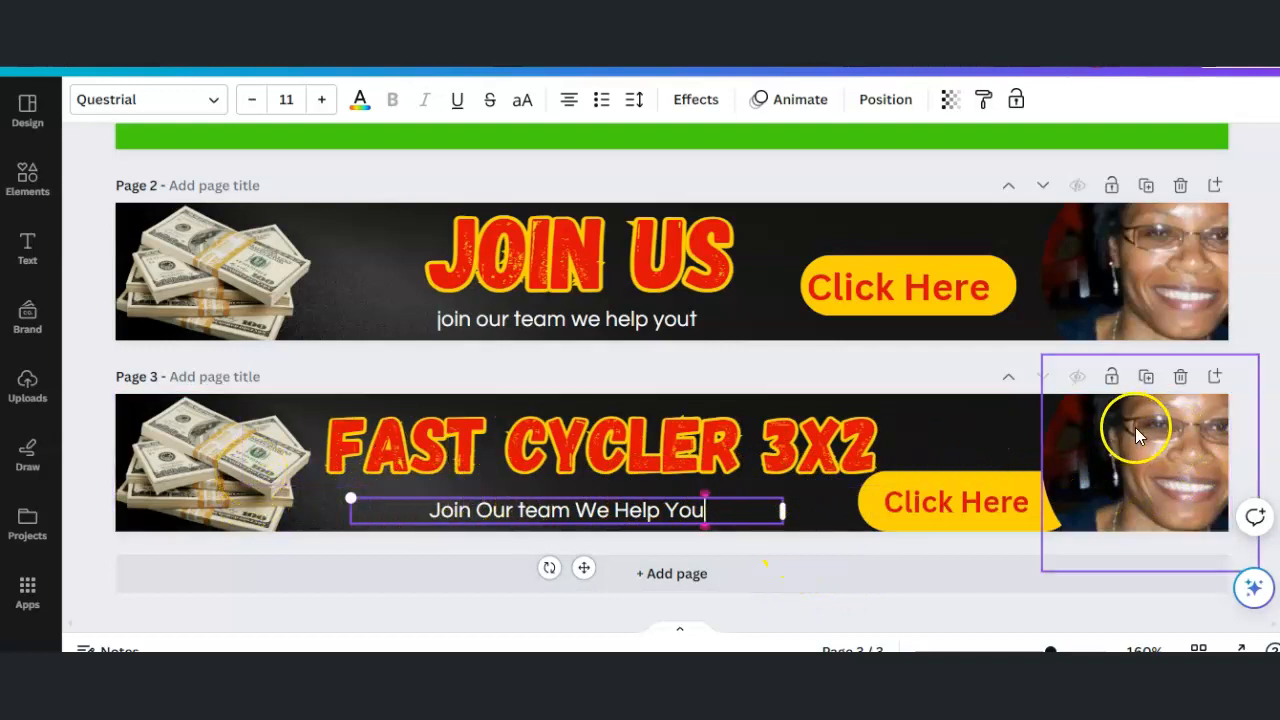
click(499, 566)
click(505, 580)
click(420, 455)
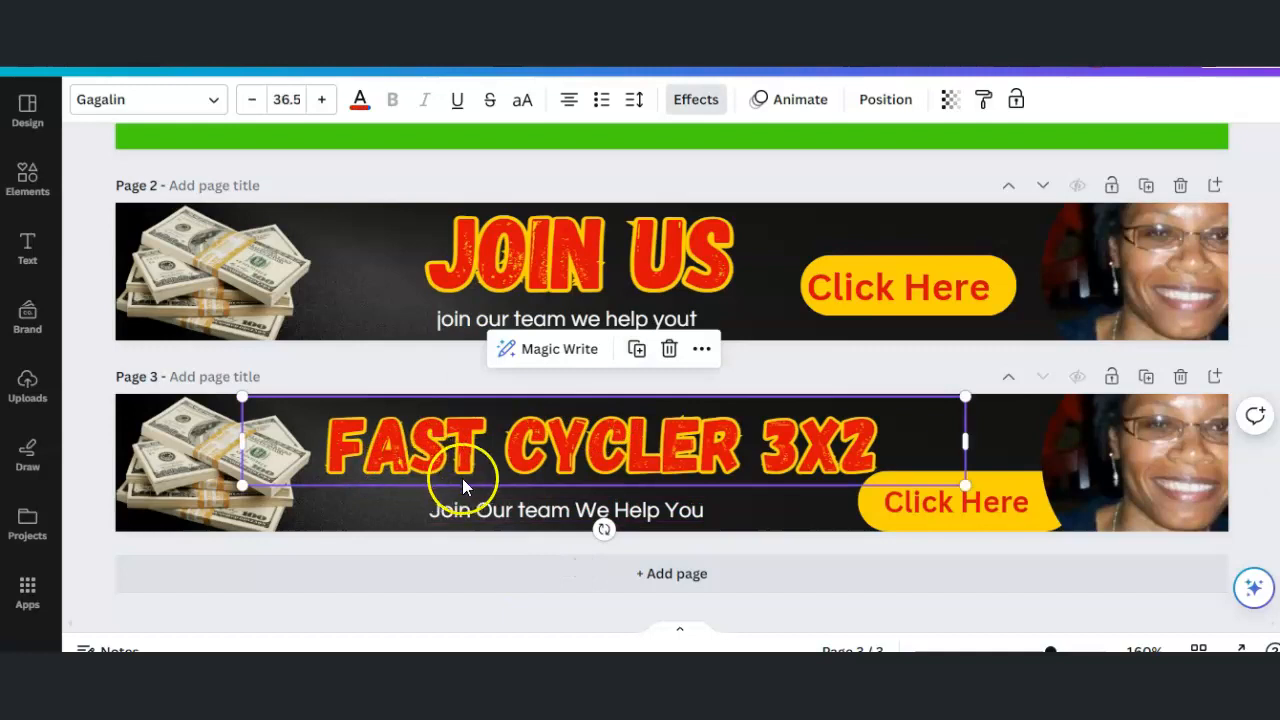
Step: Try the Tectonic and Drift text animations on the page 2 "JOIN US" heading and apply Baseline
click(585, 256)
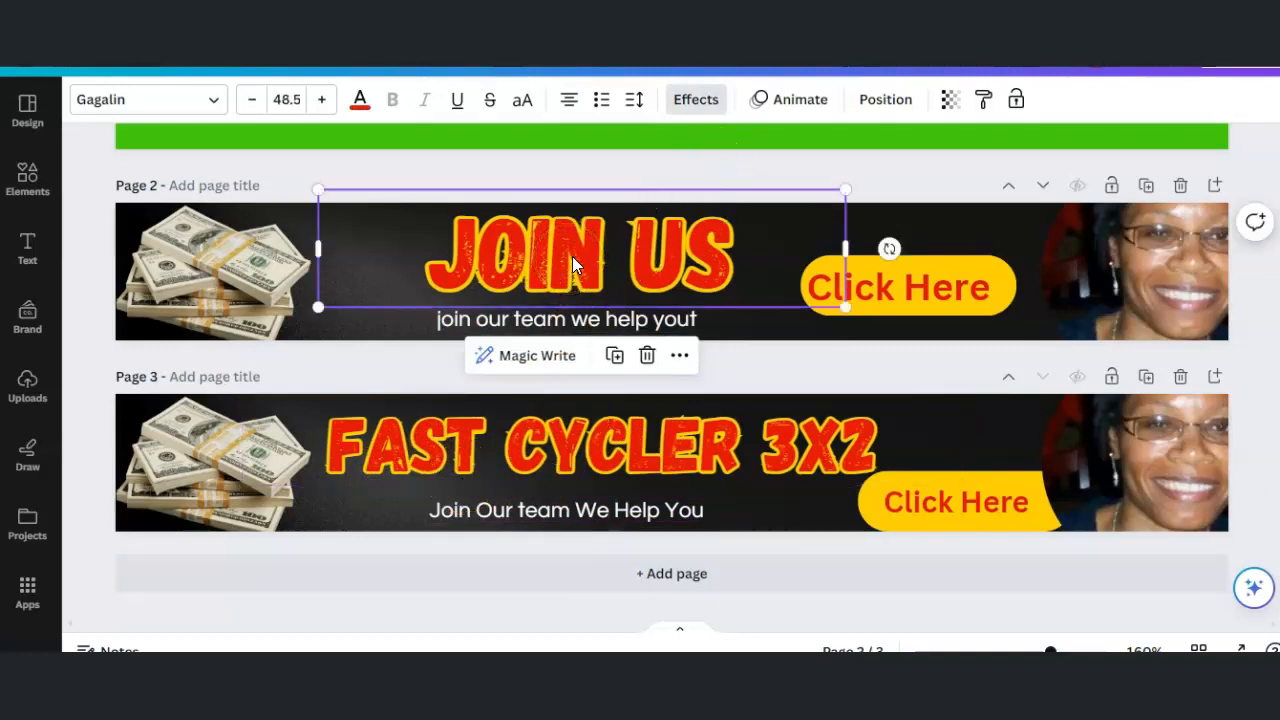
click(571, 258)
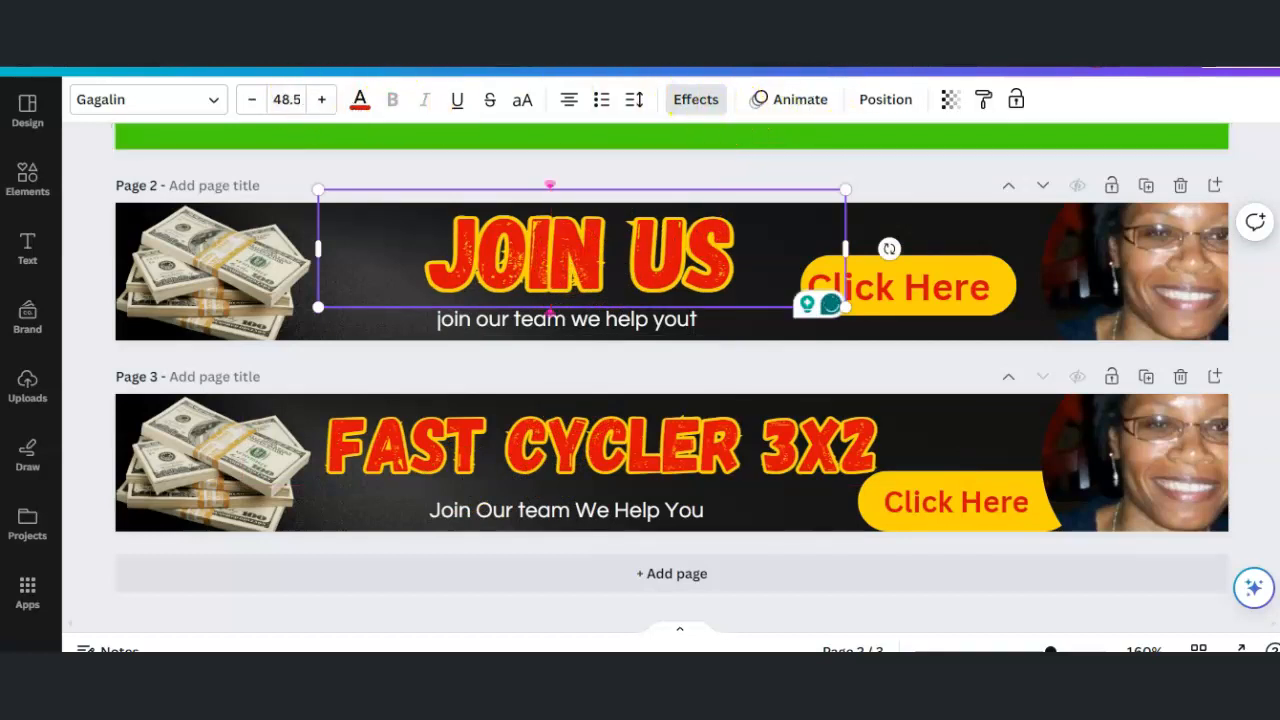
click(784, 110)
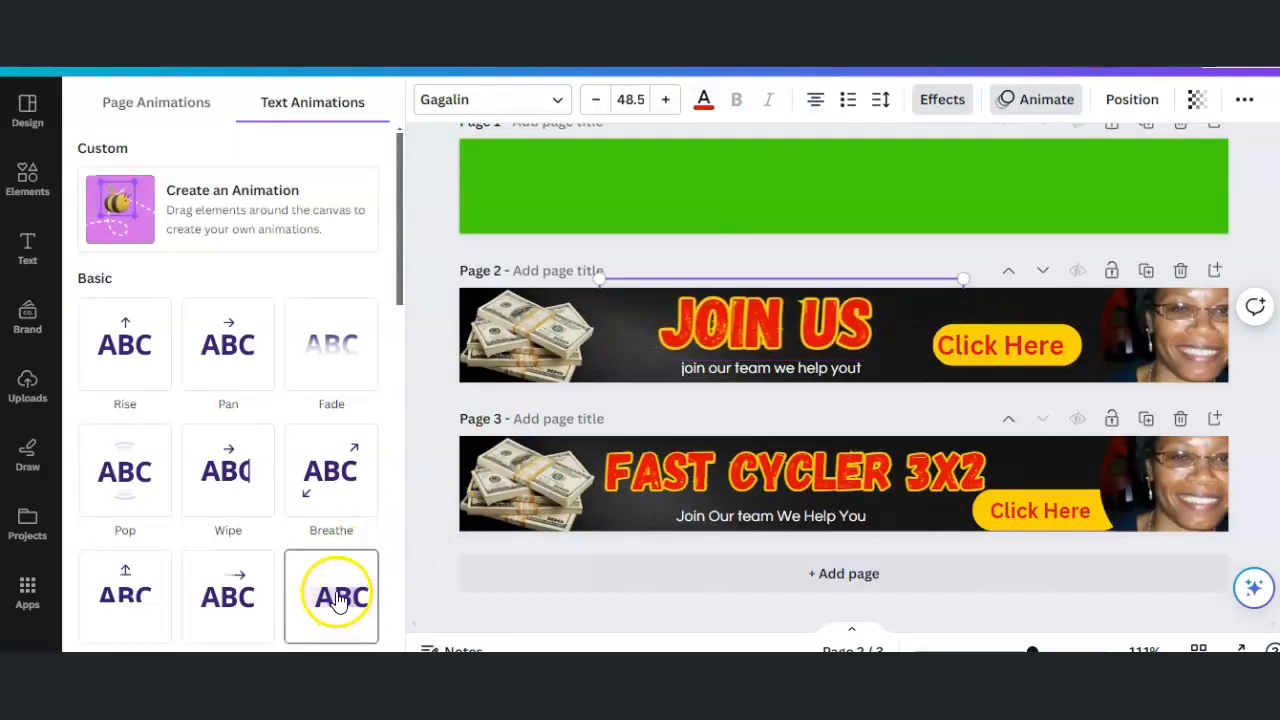
click(338, 595)
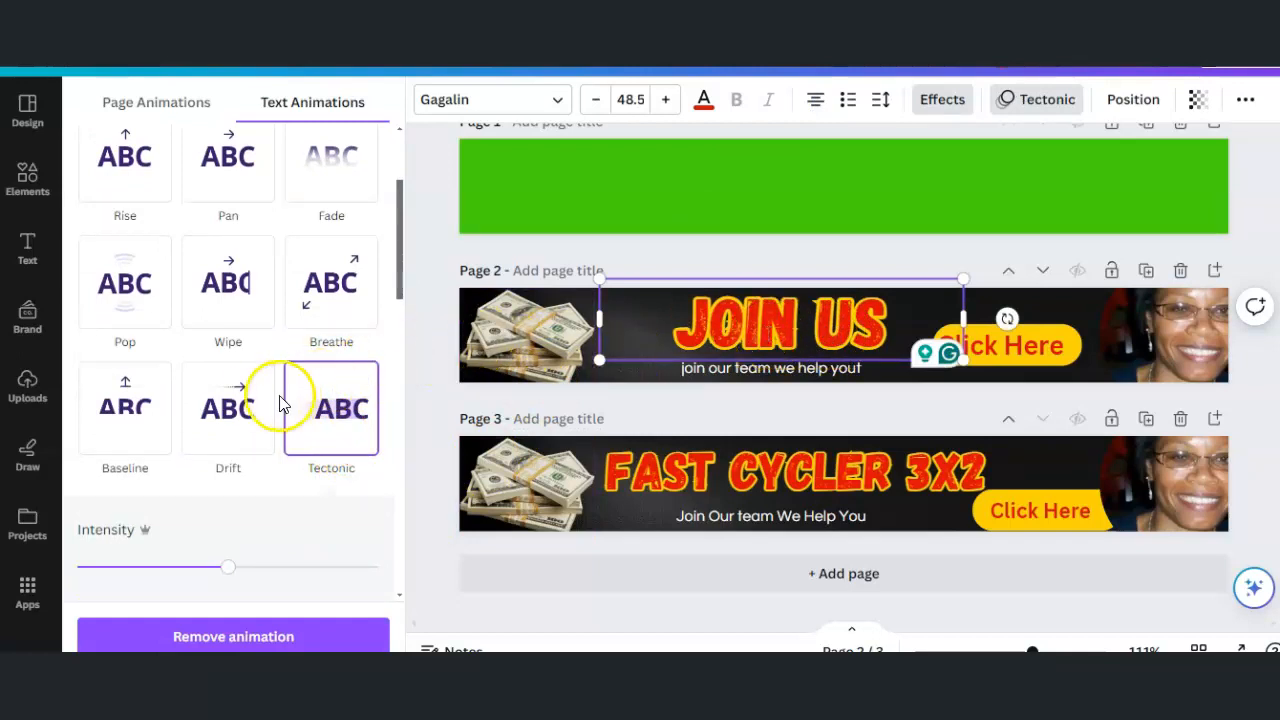
click(243, 405)
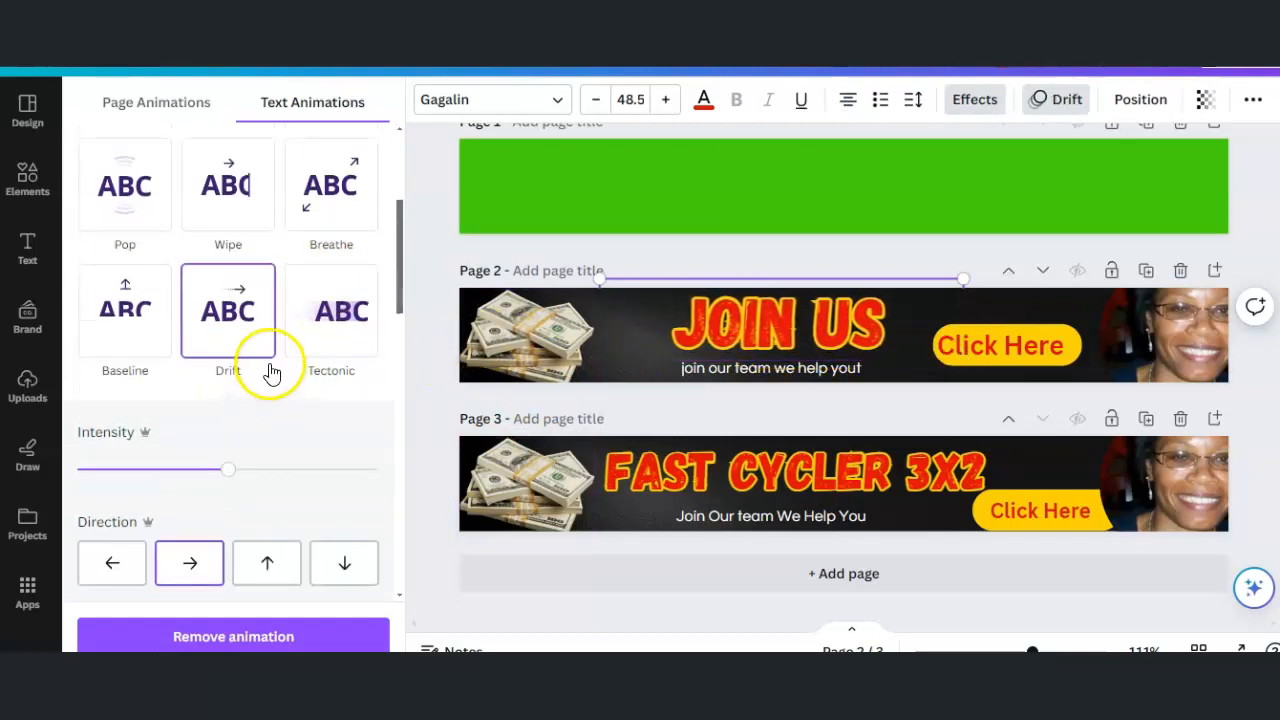
click(118, 312)
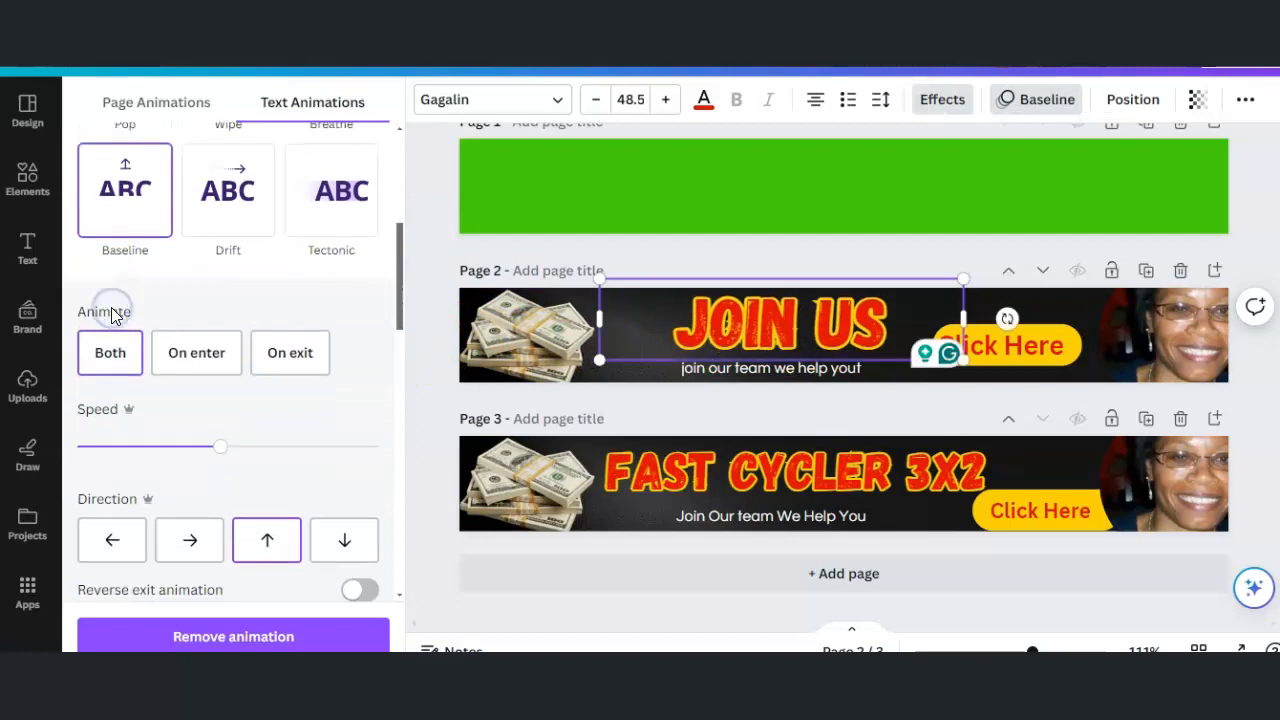
Step: Apply the Pan text animation to the page 2 "JOIN US" heading and close the animation options
scroll(157, 309, up, 4)
click(229, 365)
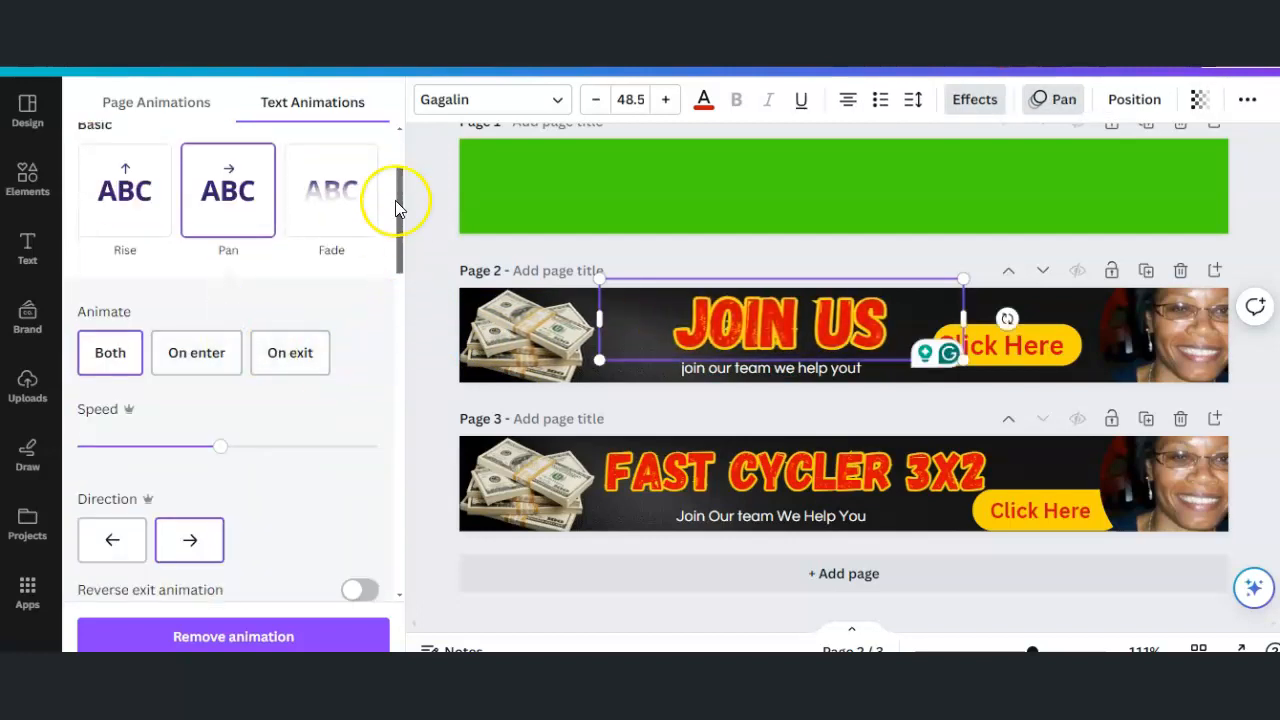
click(430, 379)
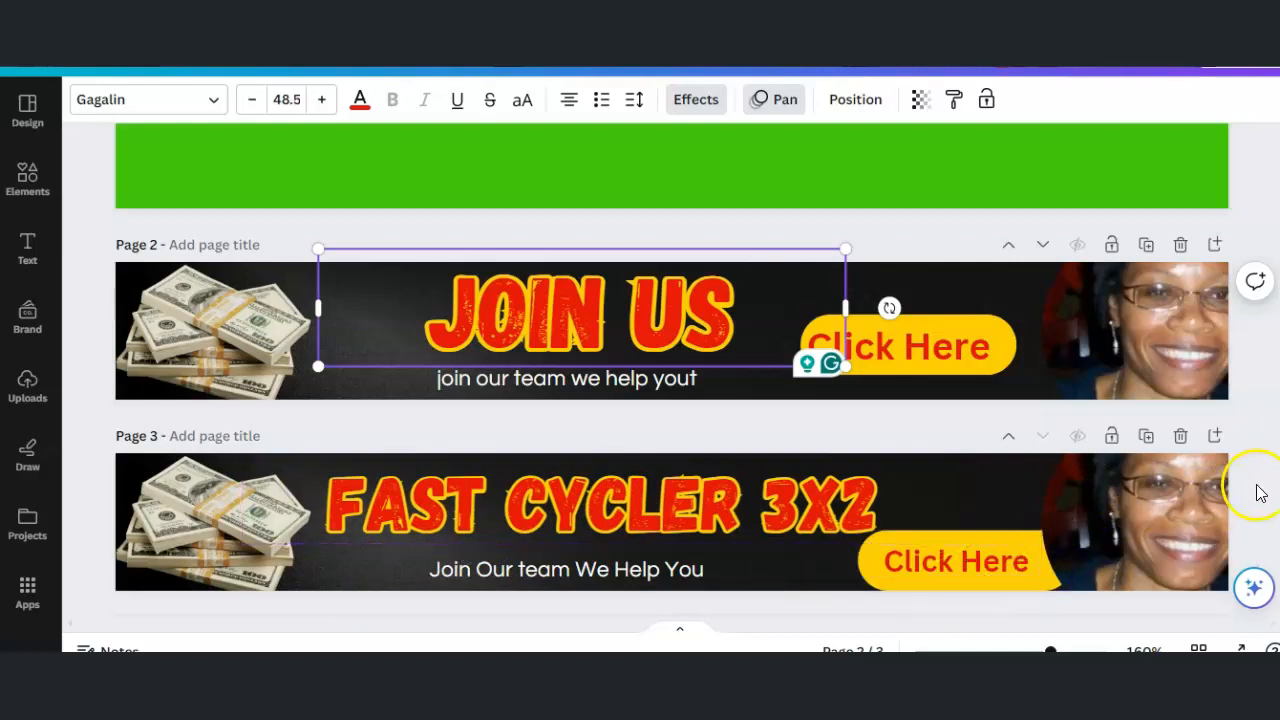
Step: Duplicate the page 3 "FAST CYCLER 3X2" banner and recolor the copy's background with the document green
scroll(943, 491, down, 1)
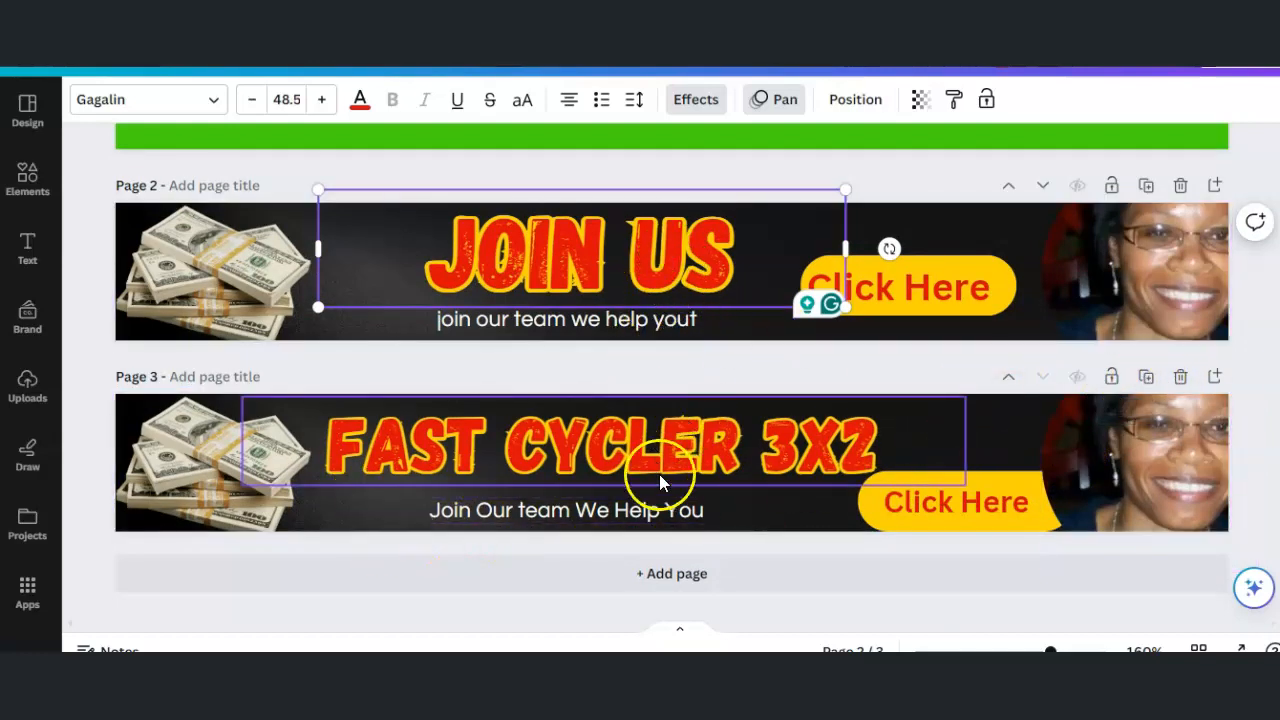
click(1146, 376)
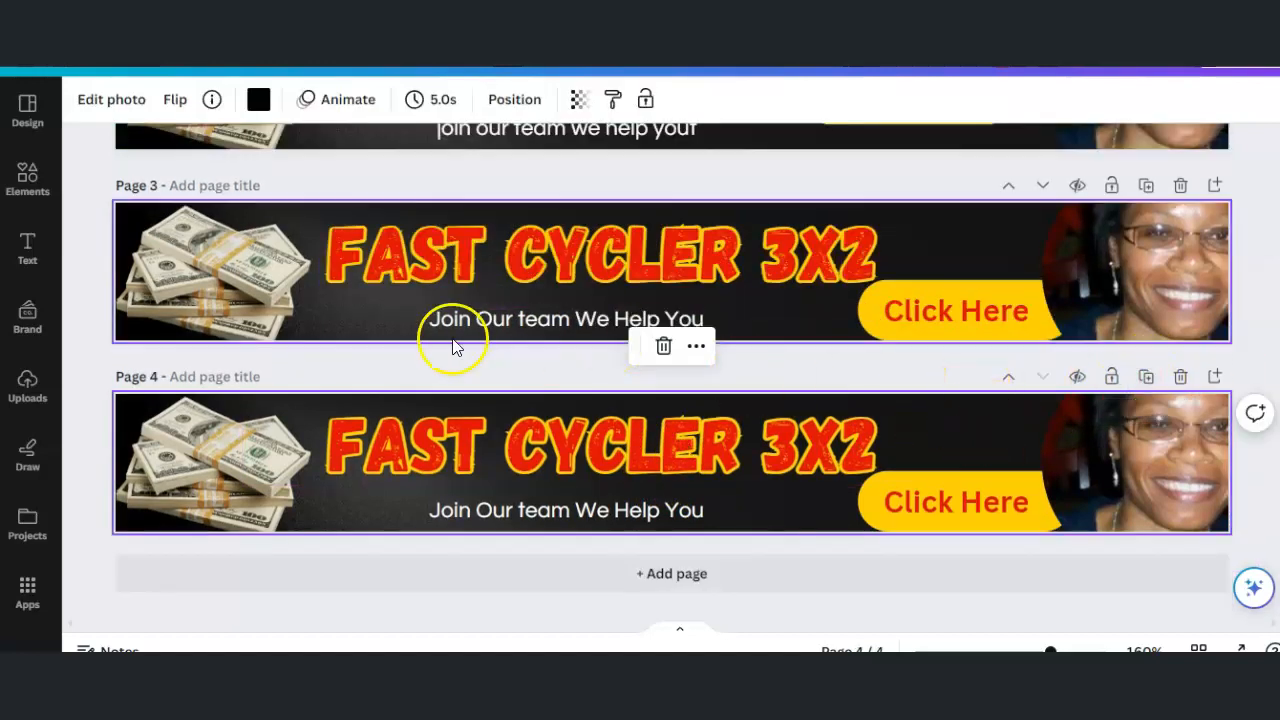
click(297, 412)
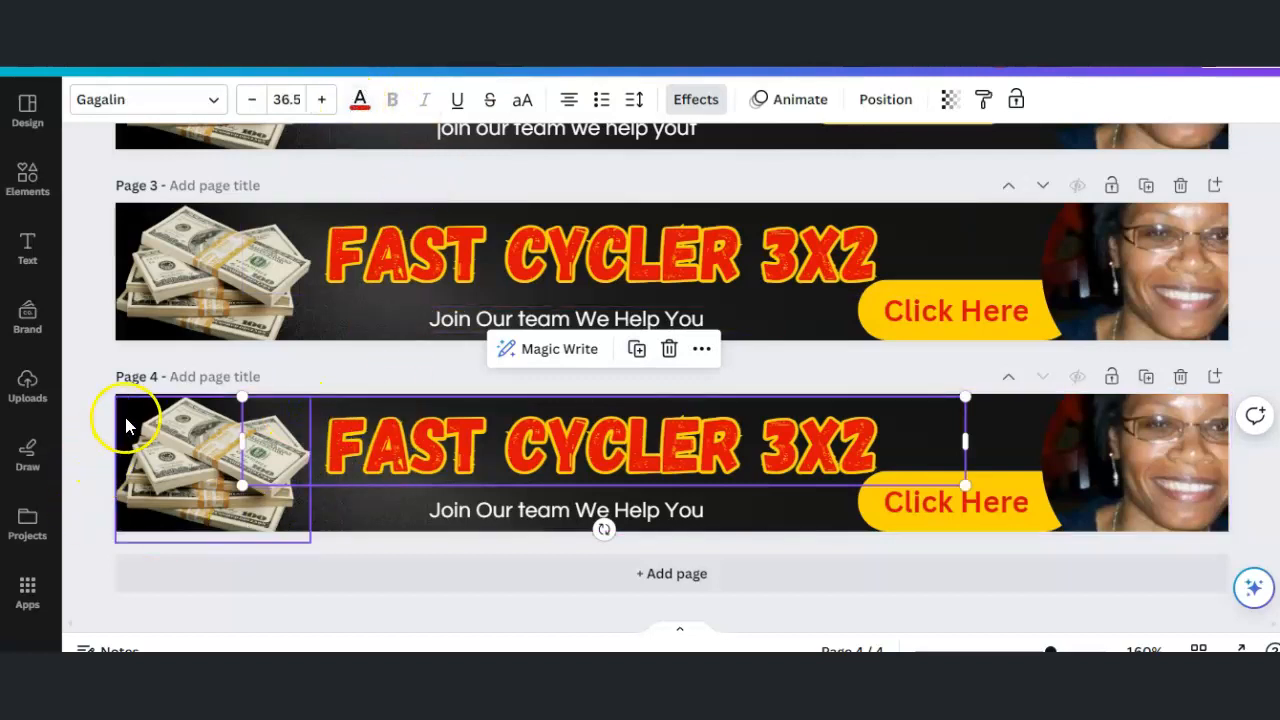
click(318, 532)
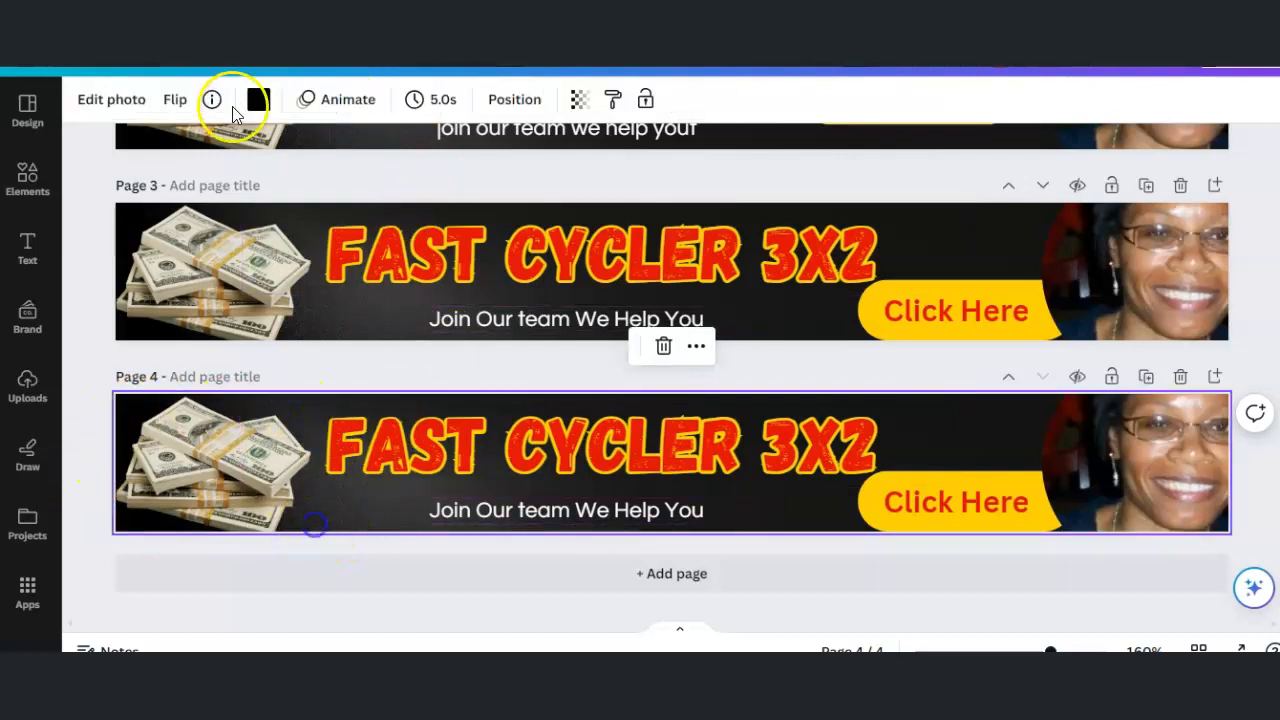
click(260, 97)
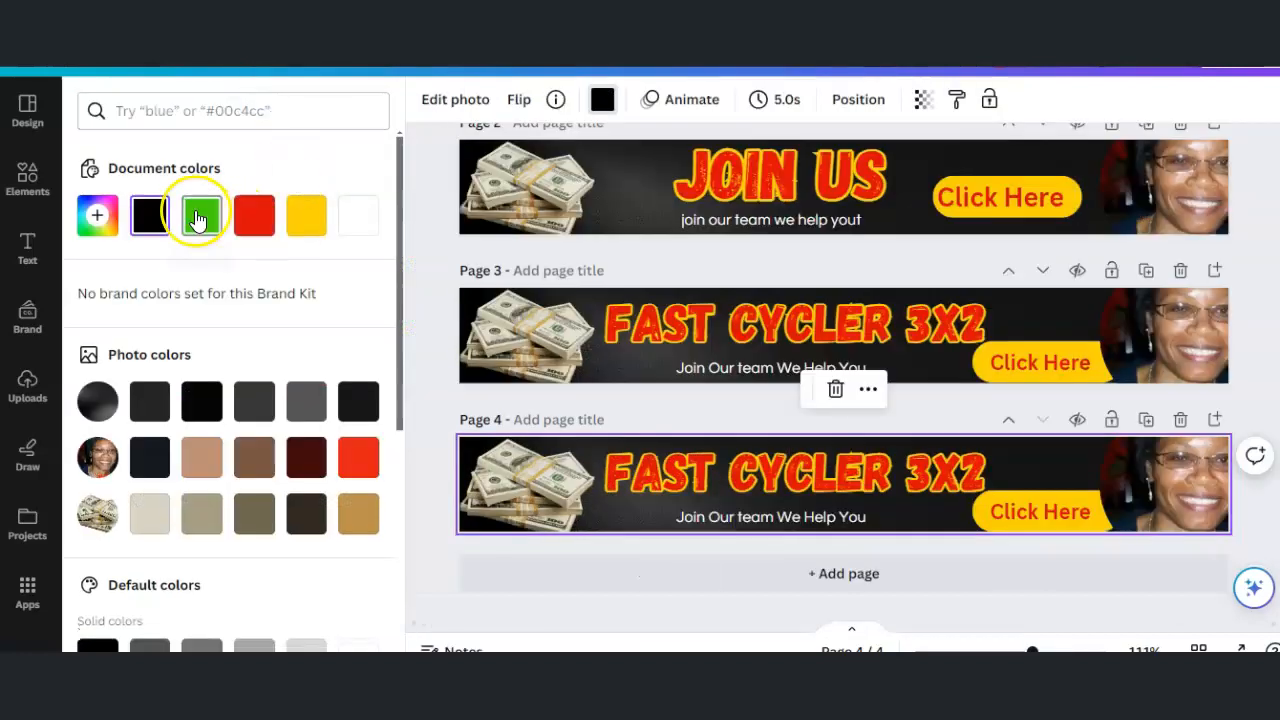
click(200, 216)
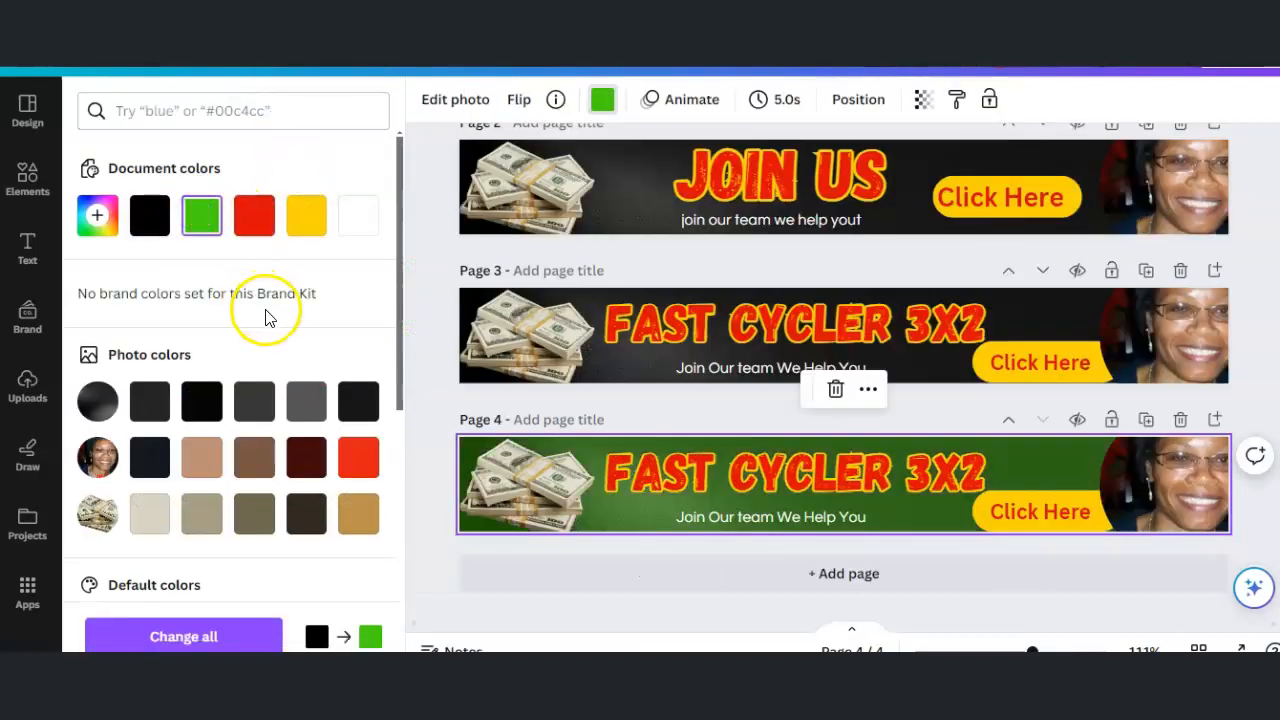
click(431, 284)
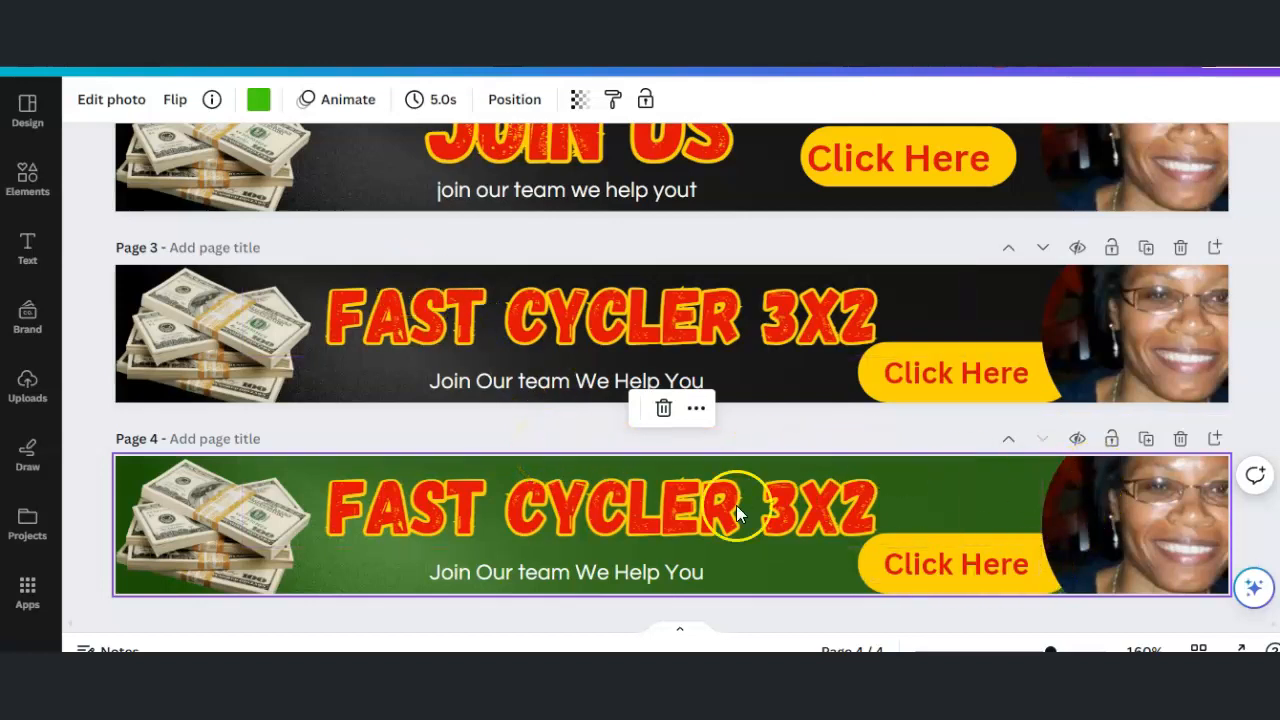
Step: Look over the banner pages and the LiveGood landing page in the other browser tab
scroll(193, 274, up, 3)
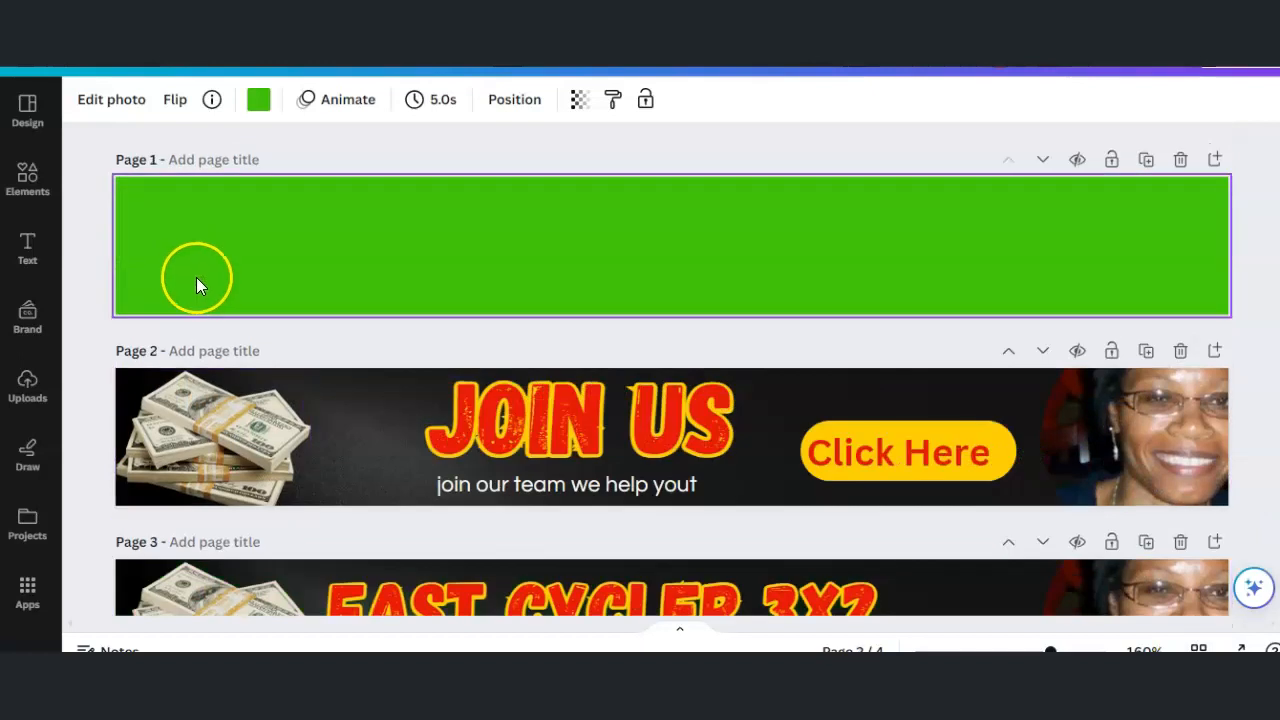
click(205, 312)
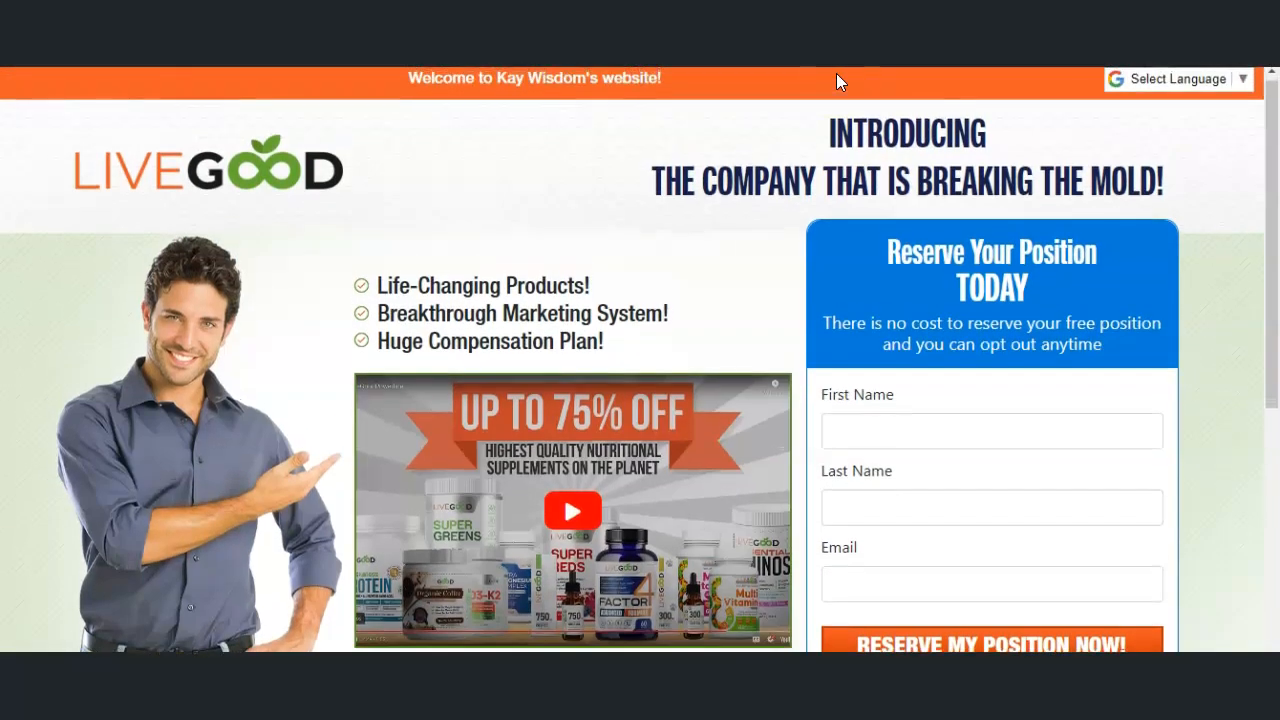
scroll(838, 82, up, 1)
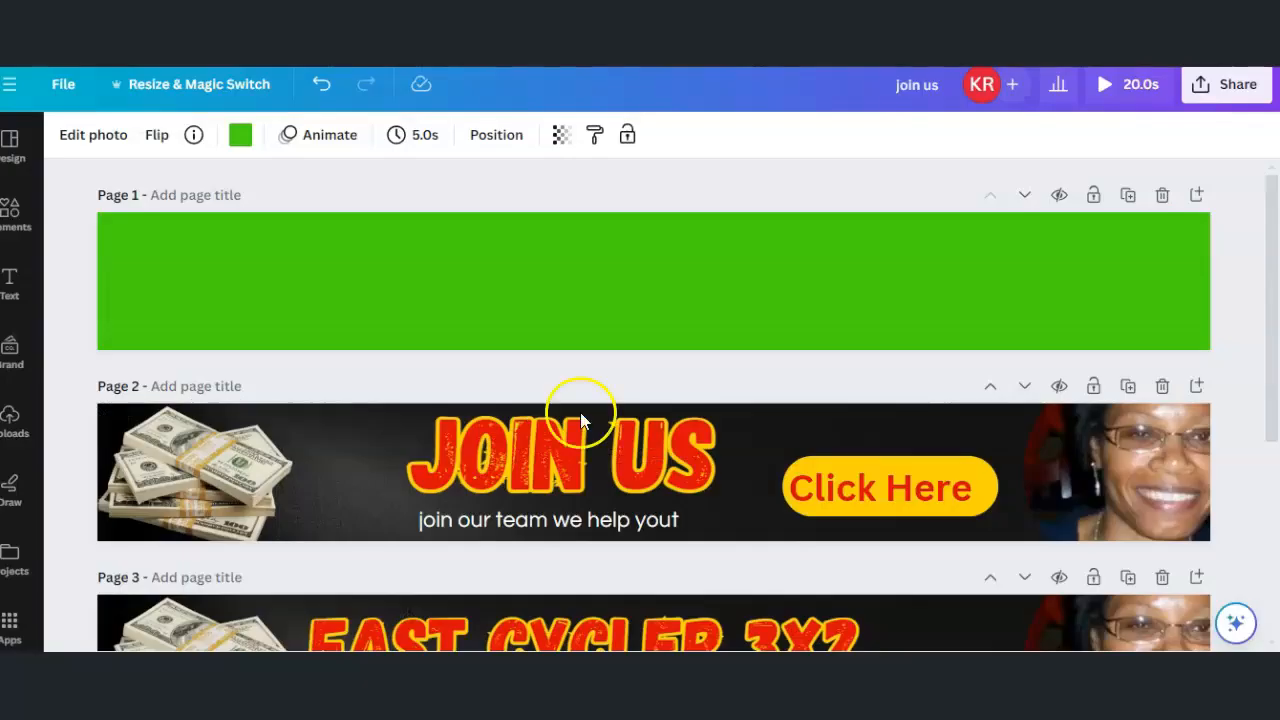
scroll(580, 412, down, 4)
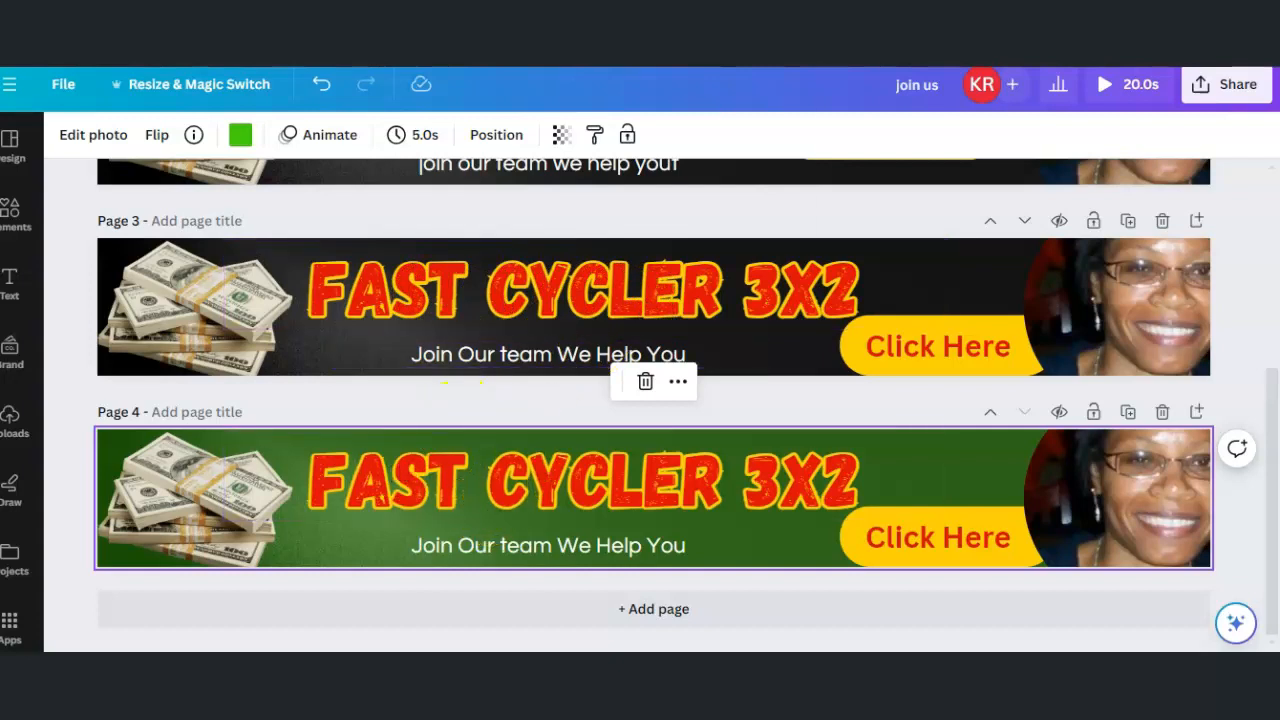
click(845, 12)
click(860, 8)
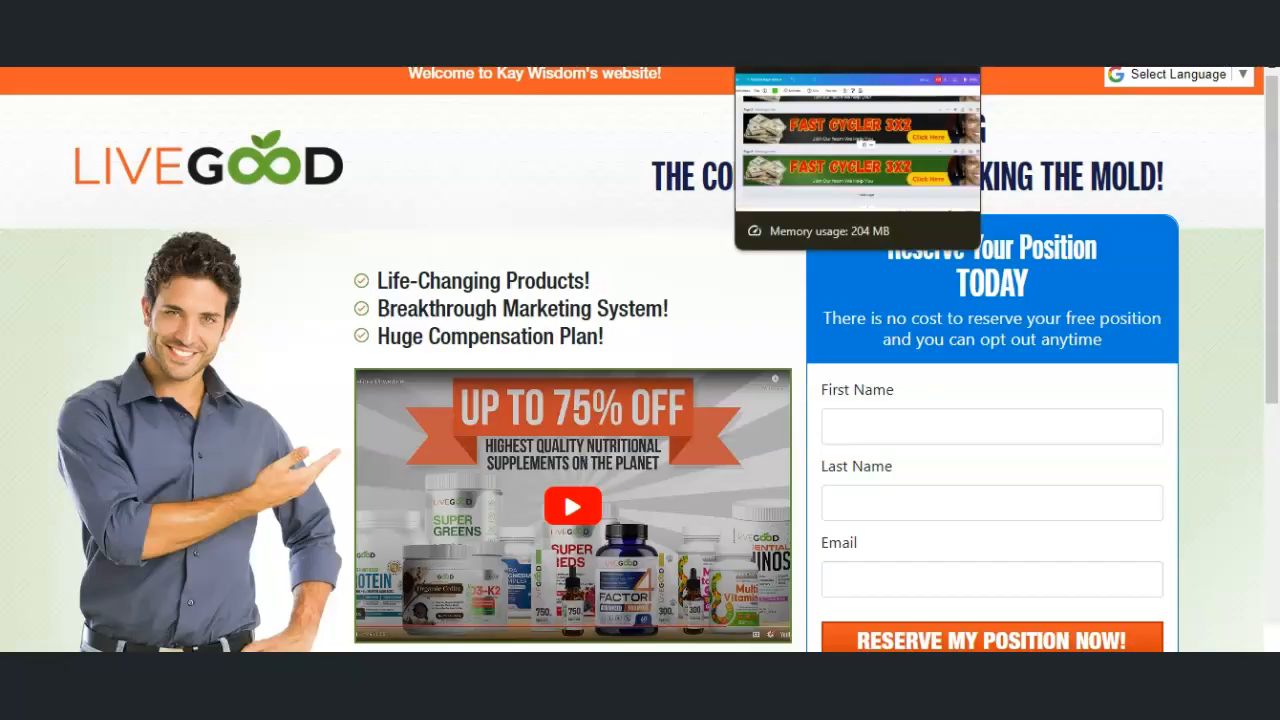
click(857, 10)
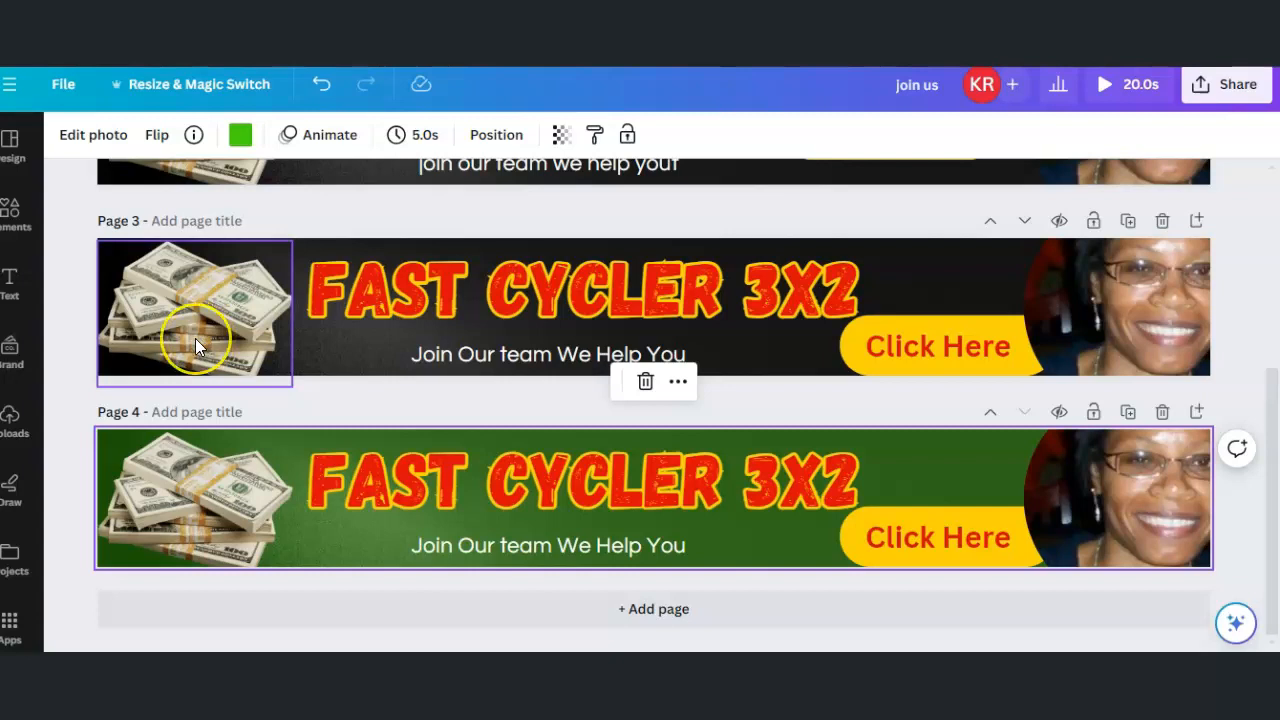
Step: Search the photos for "fancy car" and replace the page 4 portrait with the blue-lit Mercedes front-view photo
click(115, 511)
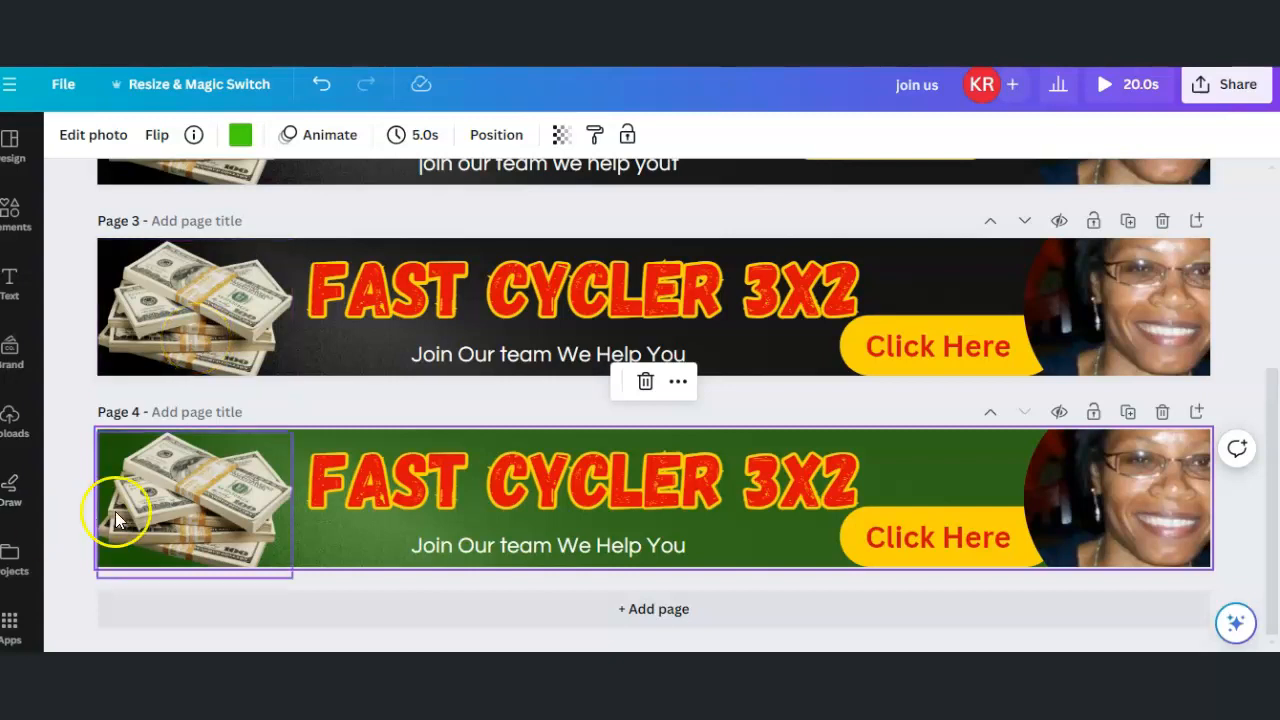
click(19, 228)
click(180, 146)
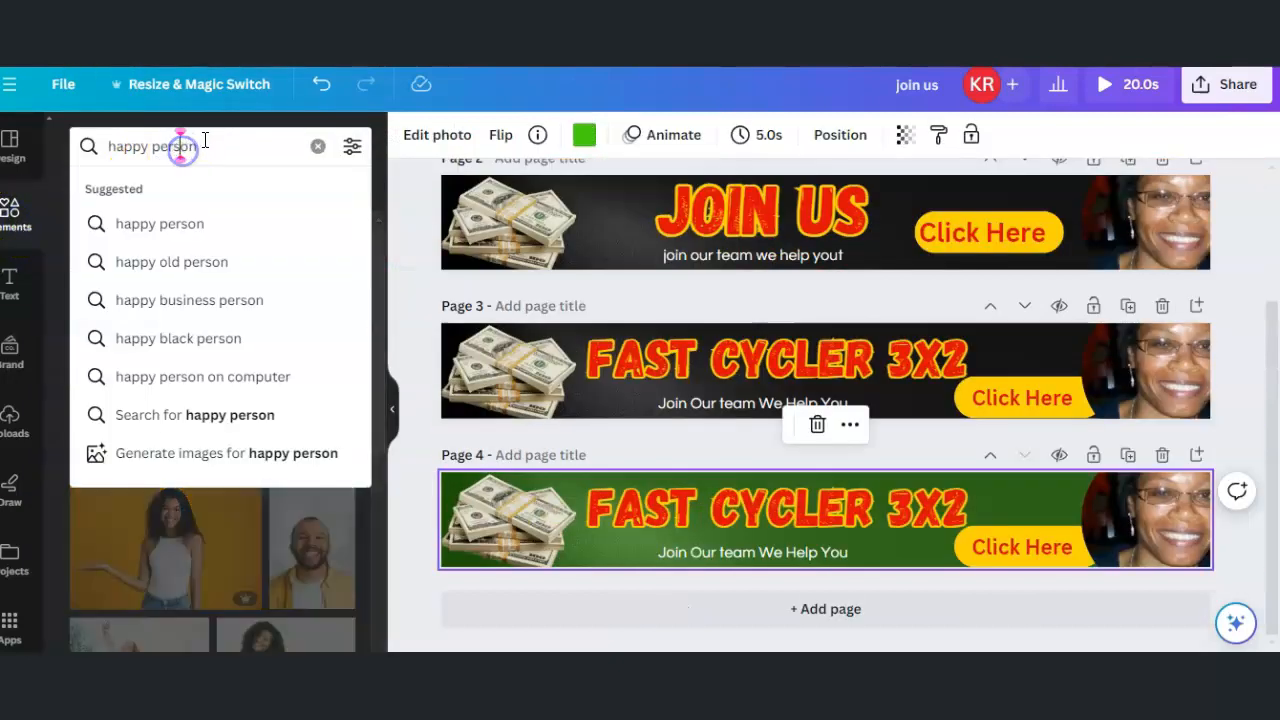
drag(204, 140, 74, 145)
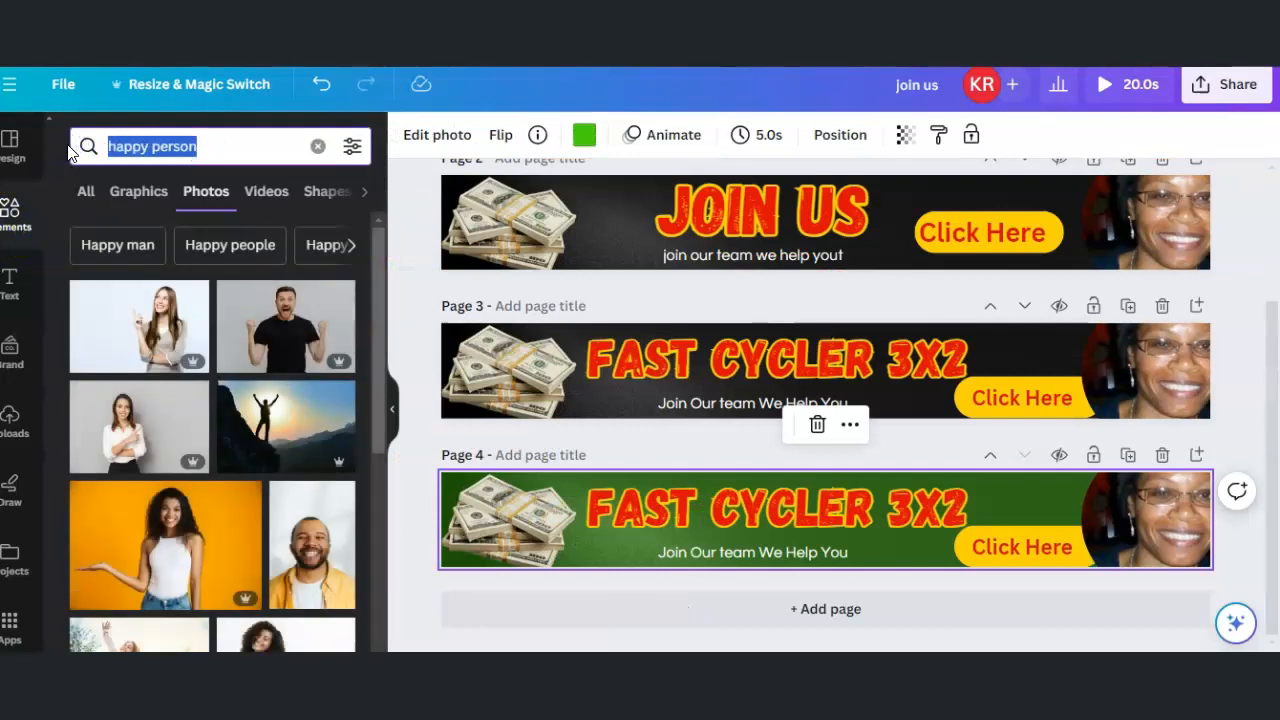
text(fancy car)
key(Return)
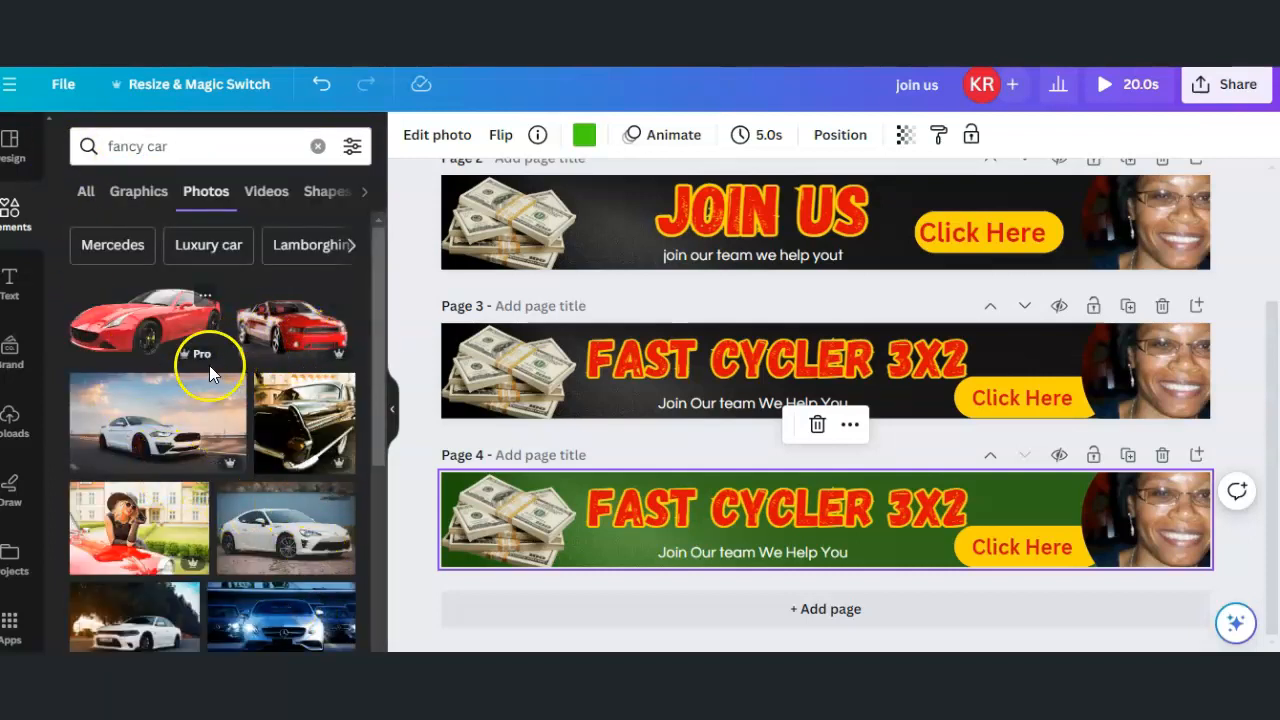
drag(378, 304, 377, 430)
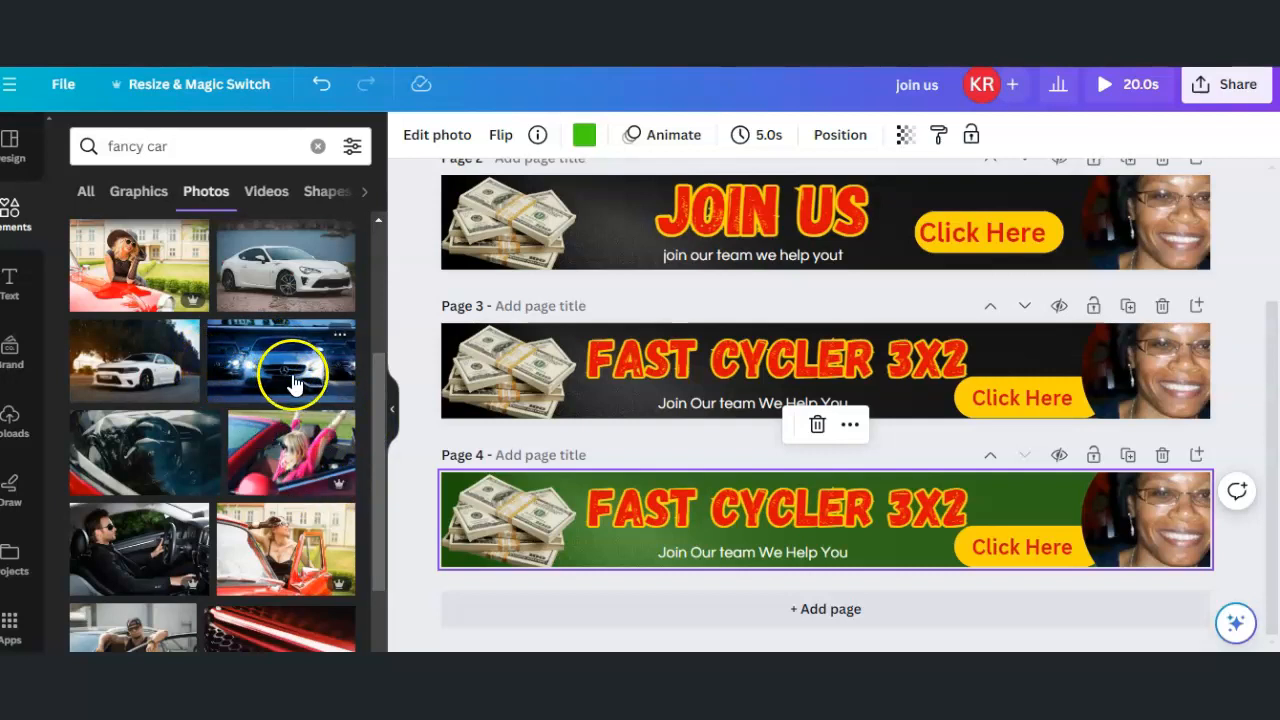
drag(285, 365, 1100, 537)
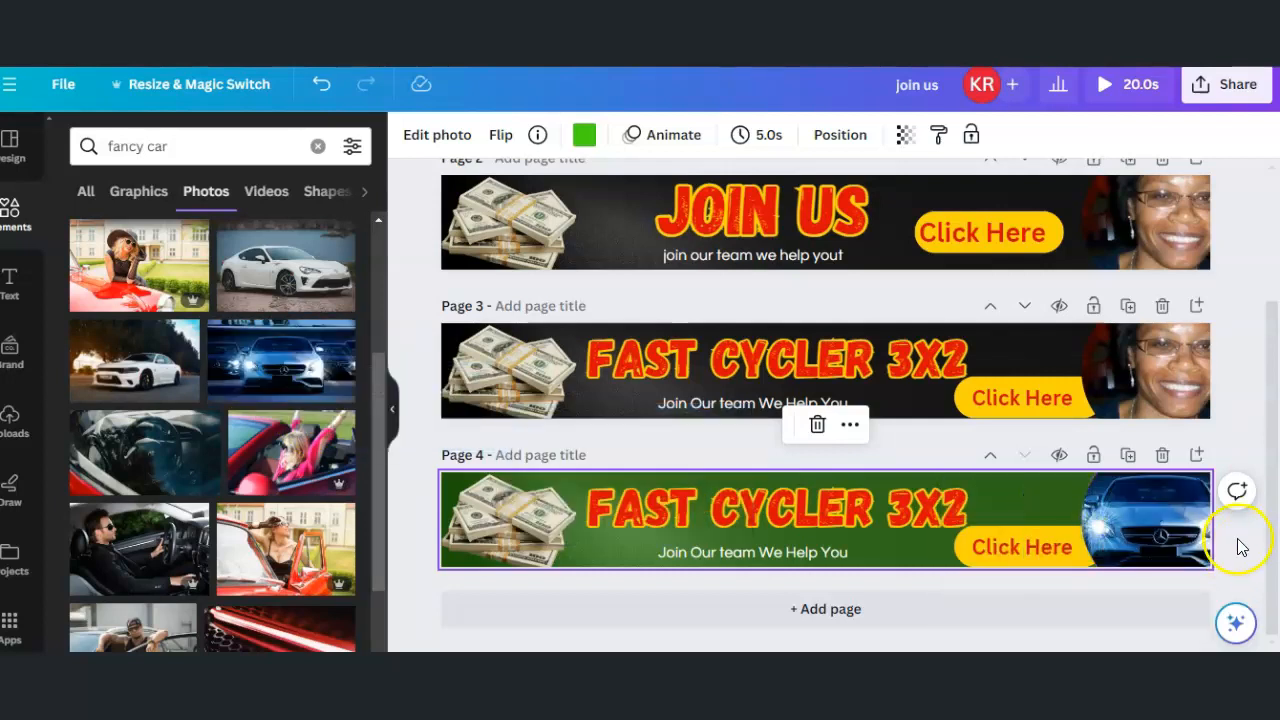
Step: Add the blue-lit Mercedes photo to page 4 again, raise the heading to the banner's upper edge, and move the photo over the money stack
click(271, 366)
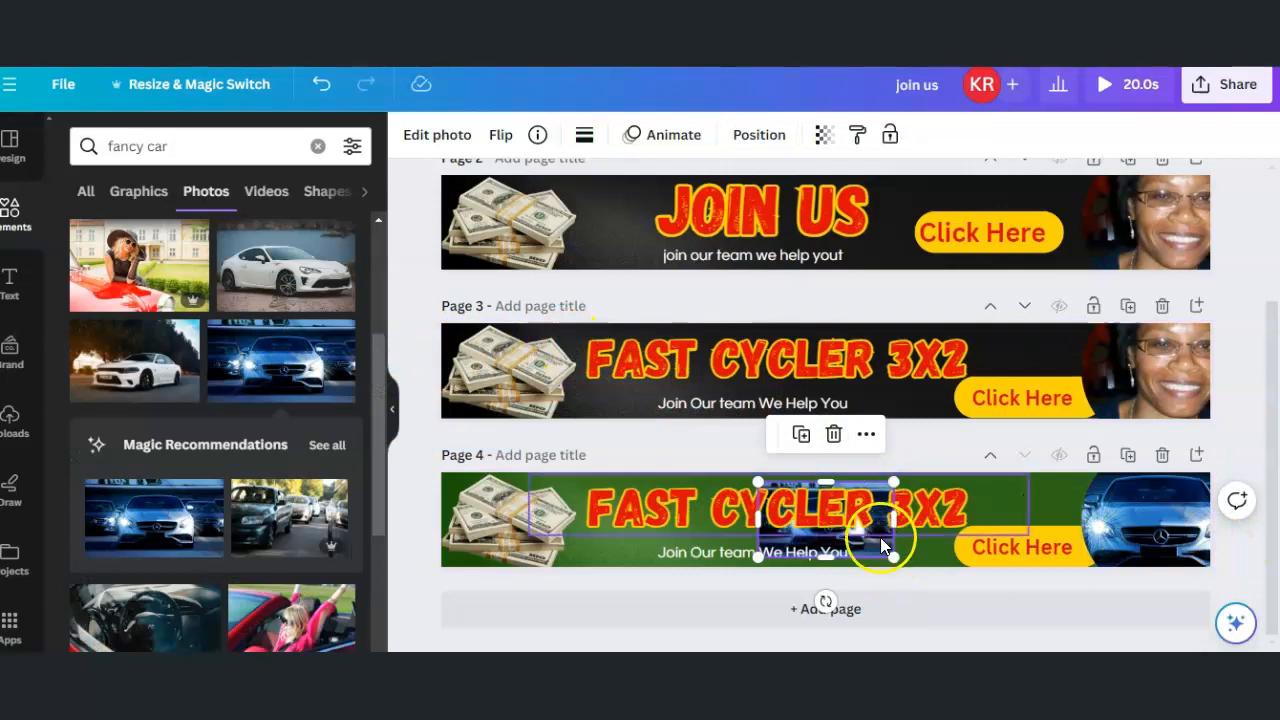
click(913, 562)
click(929, 486)
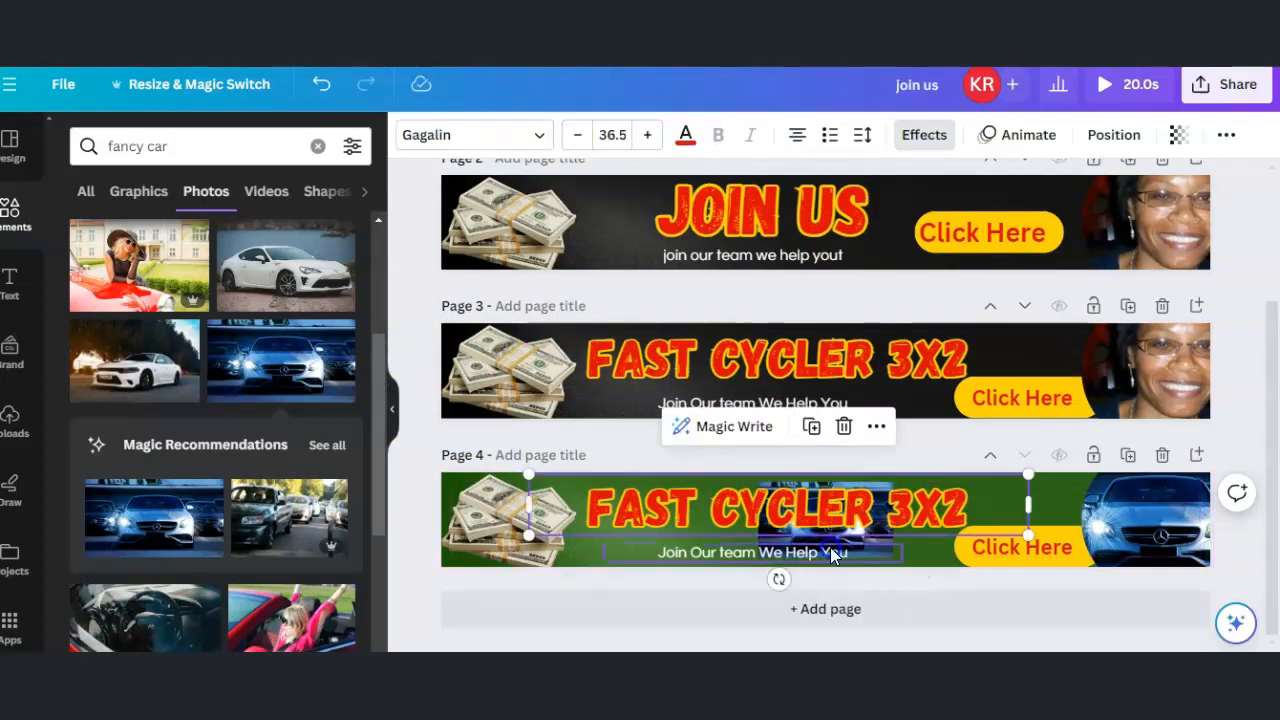
drag(930, 484, 928, 449)
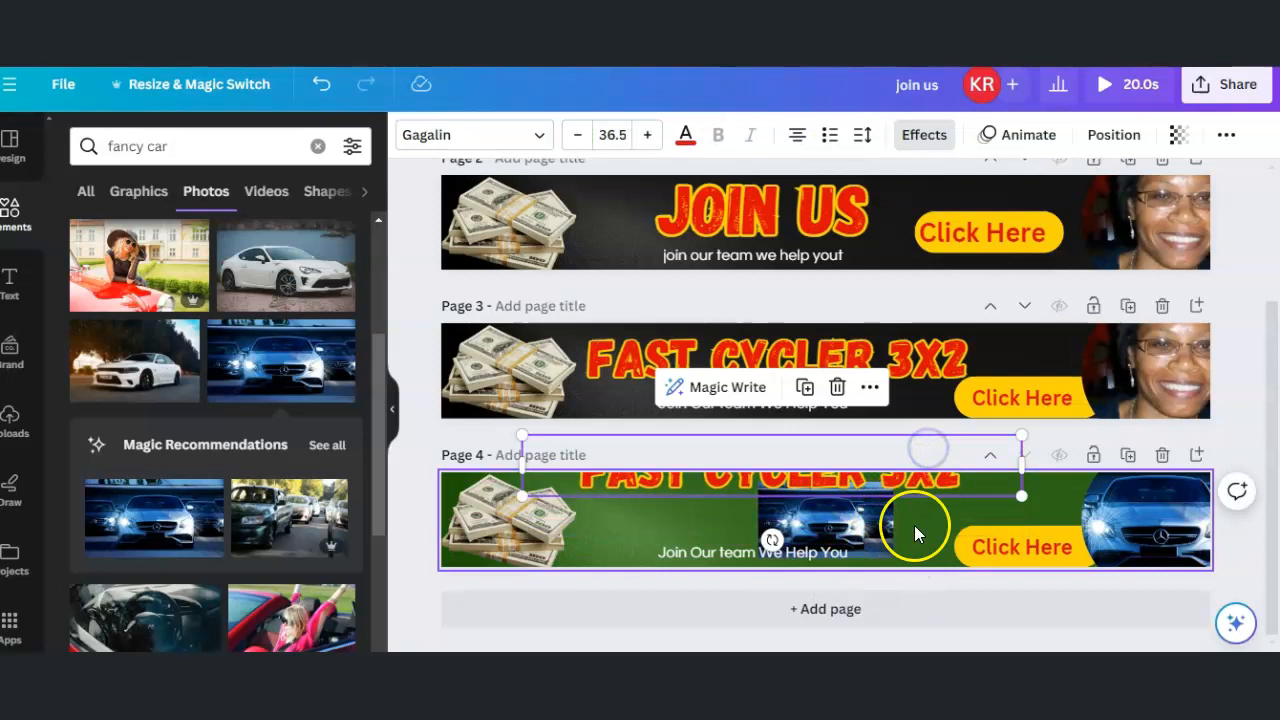
mouse_move(928, 487)
mouse_down()
mouse_move(928, 540)
mouse_move(927, 499)
mouse_up()
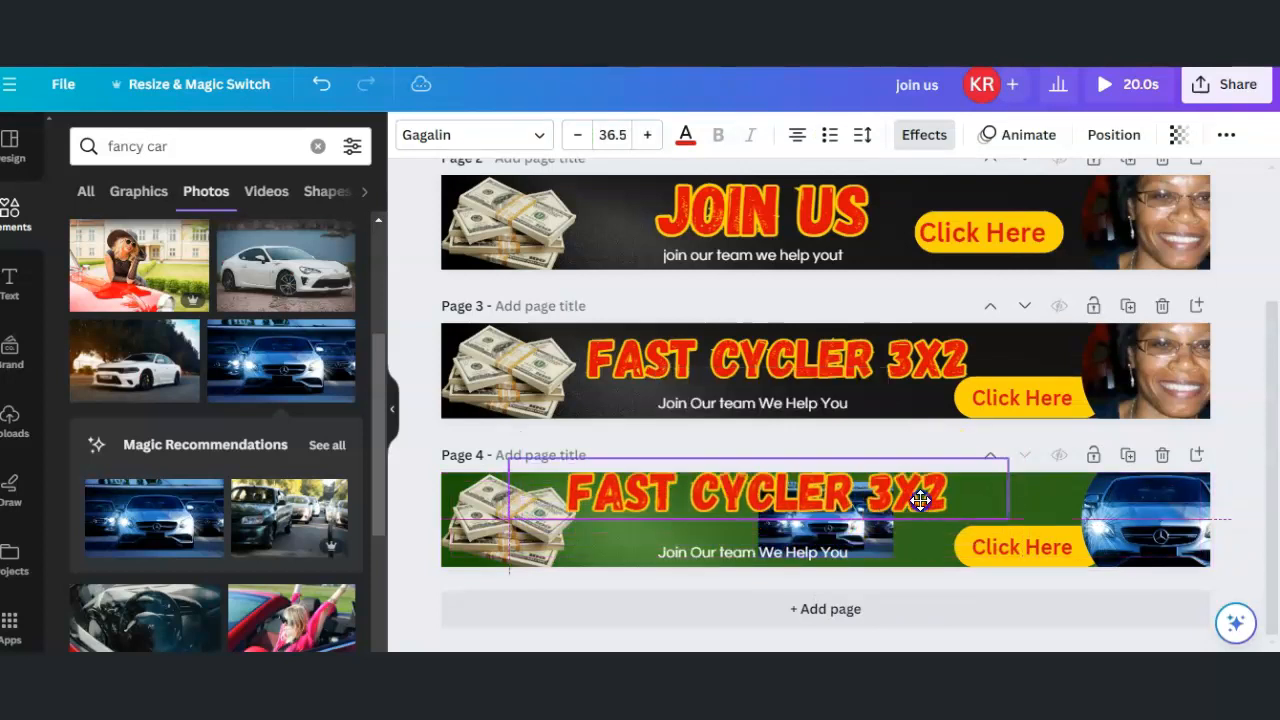
drag(880, 538, 629, 546)
Step: Duplicate the page 4 banner as page 5 and delete the car photo overlapping the money stack on page 4
click(1128, 455)
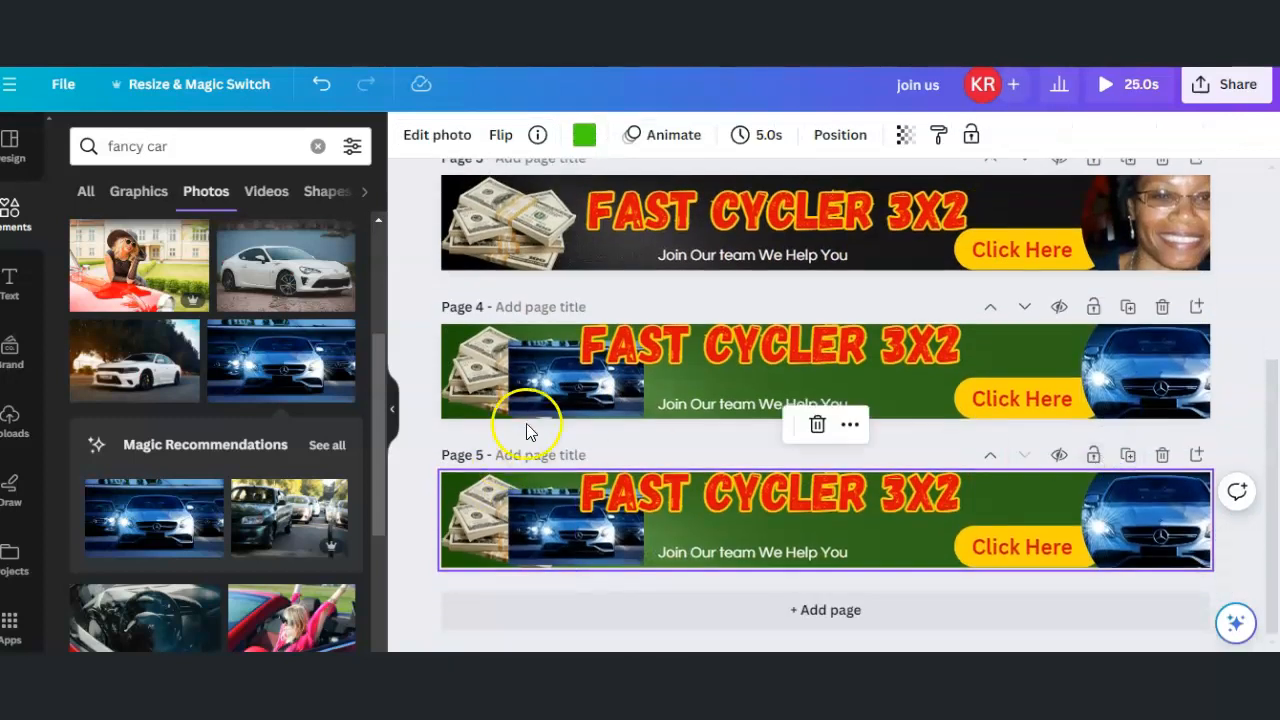
click(545, 397)
key(Delete)
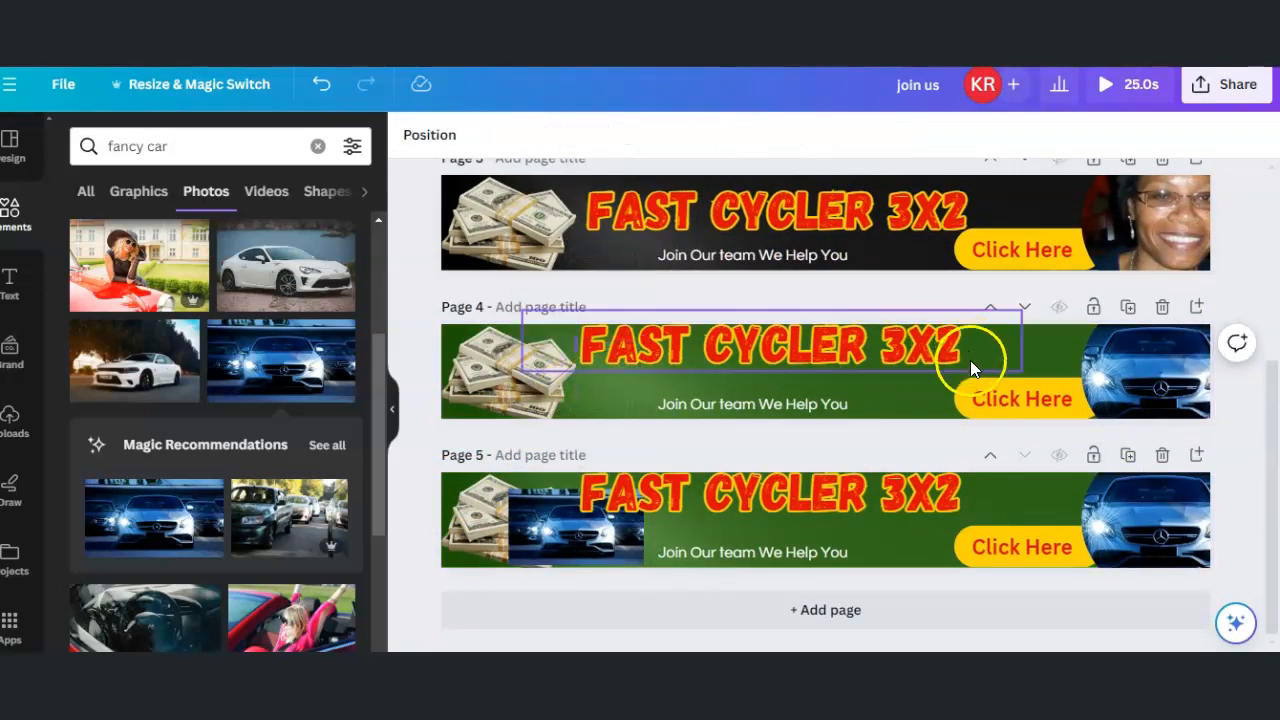
Step: Remove the money photo from page 5 and fit the loose car photo into its place at full banner height
click(1166, 376)
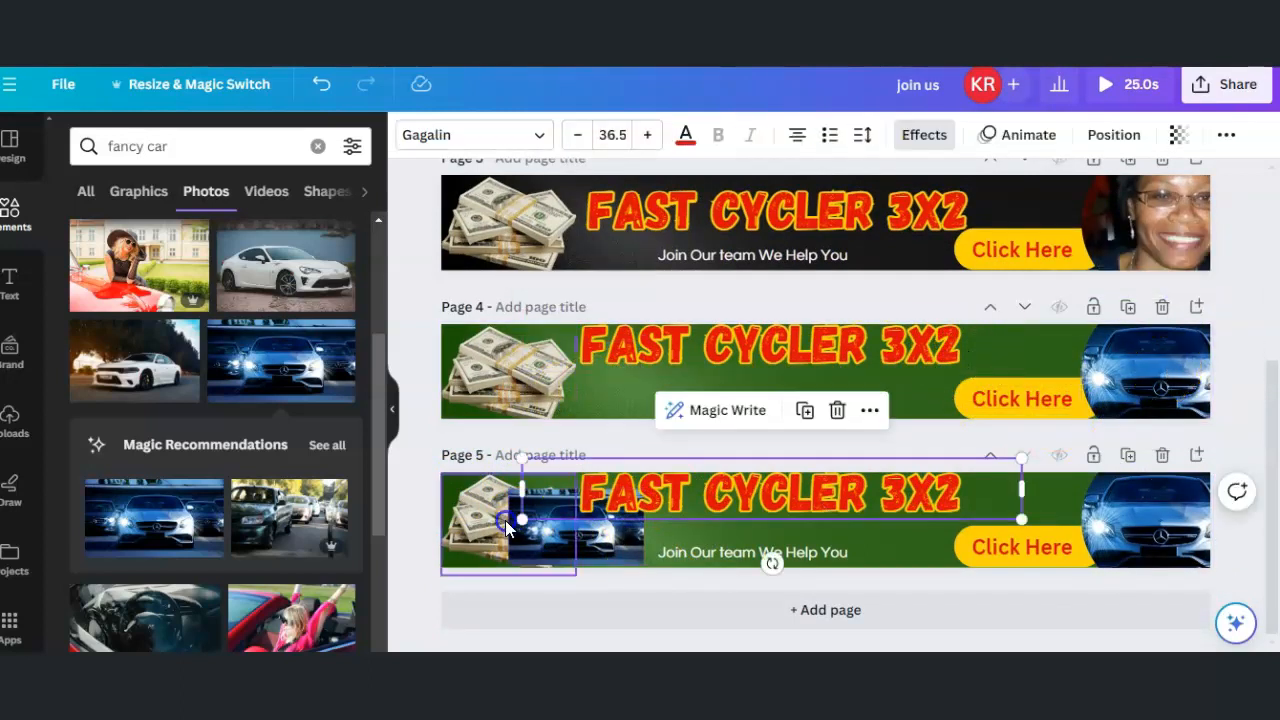
click(464, 511)
drag(464, 511, 484, 529)
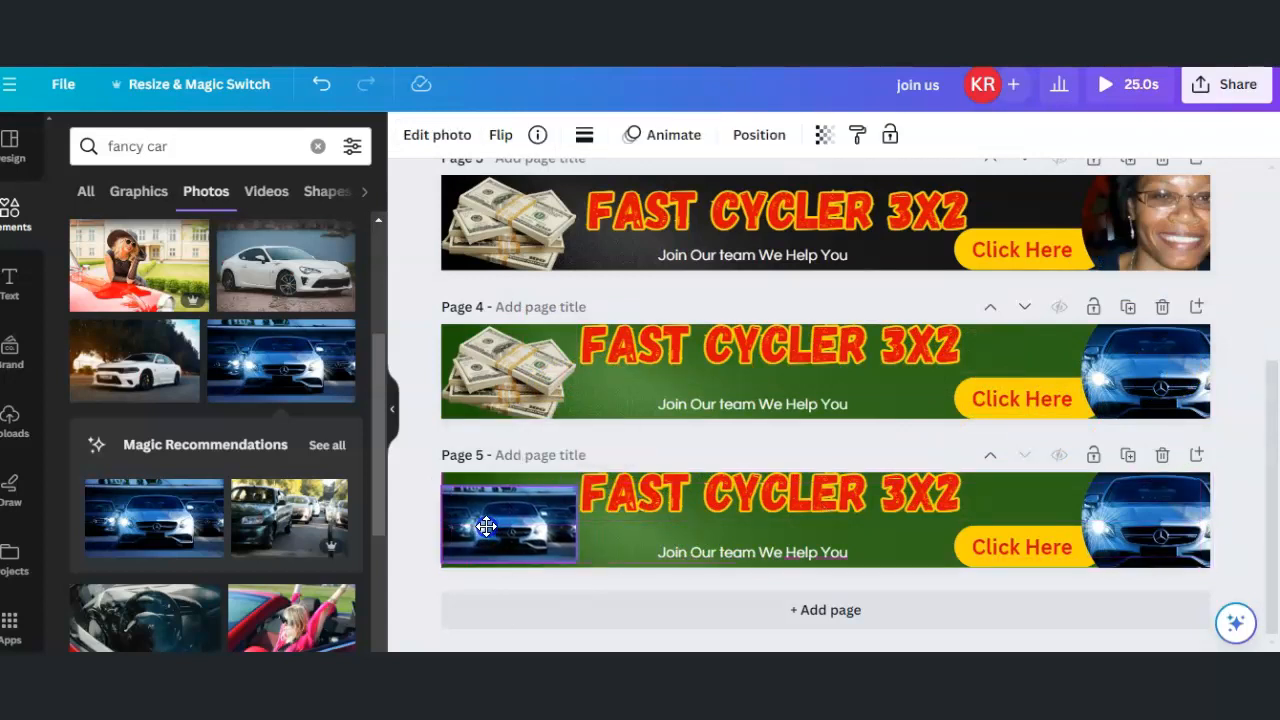
drag(508, 484, 507, 467)
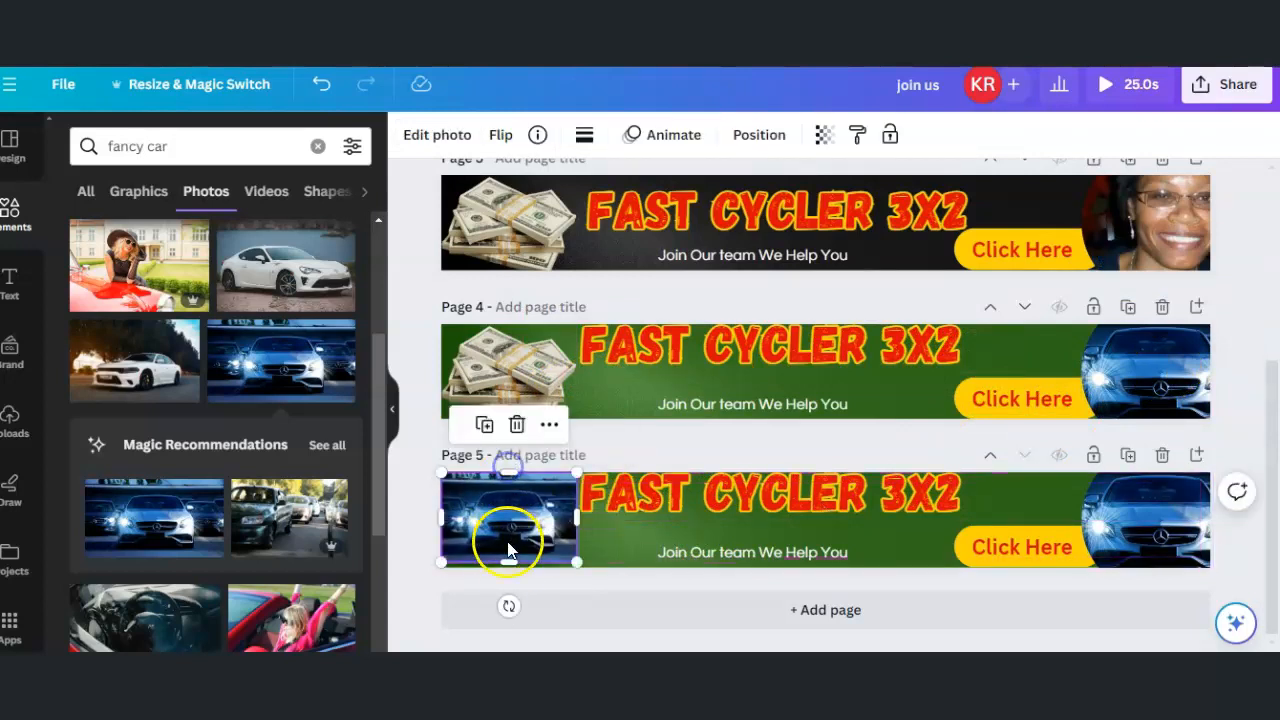
drag(507, 563, 507, 570)
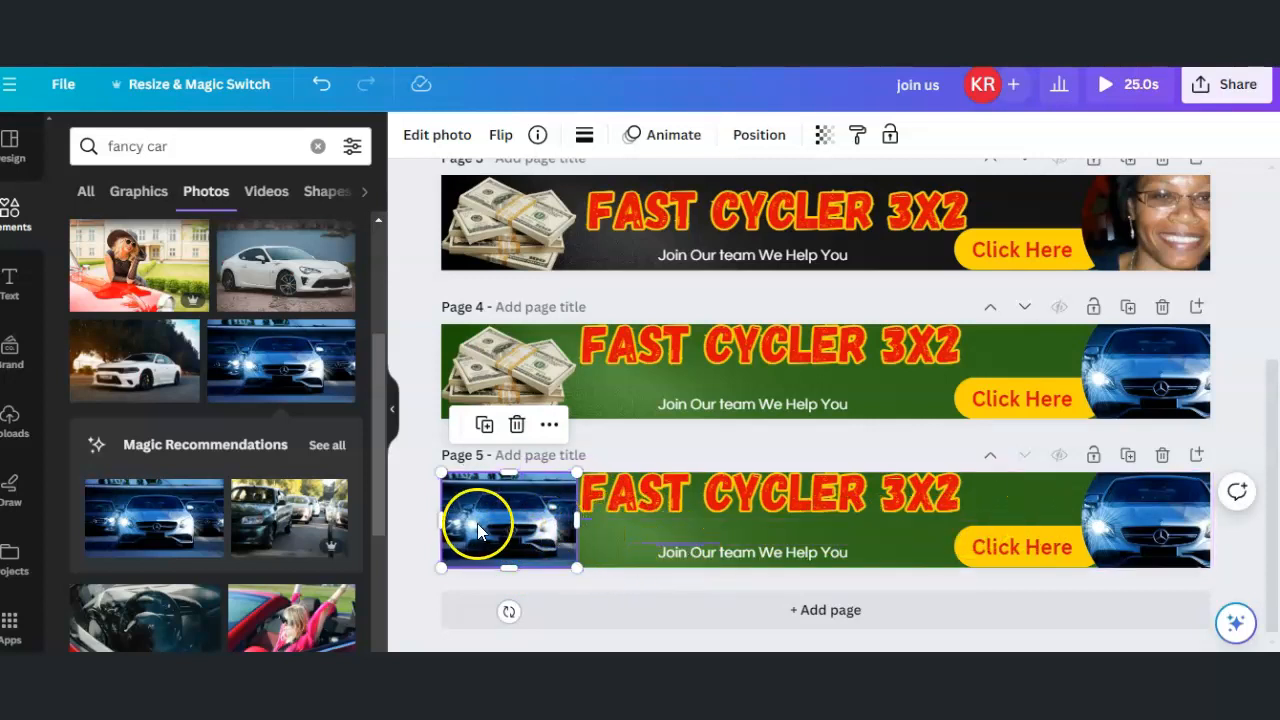
Step: Search the photos for "family"
click(197, 157)
key(BackSpace)
key(BackSpace)
key(BackSpace)
key(BackSpace)
key(BackSpace)
key(BackSpace)
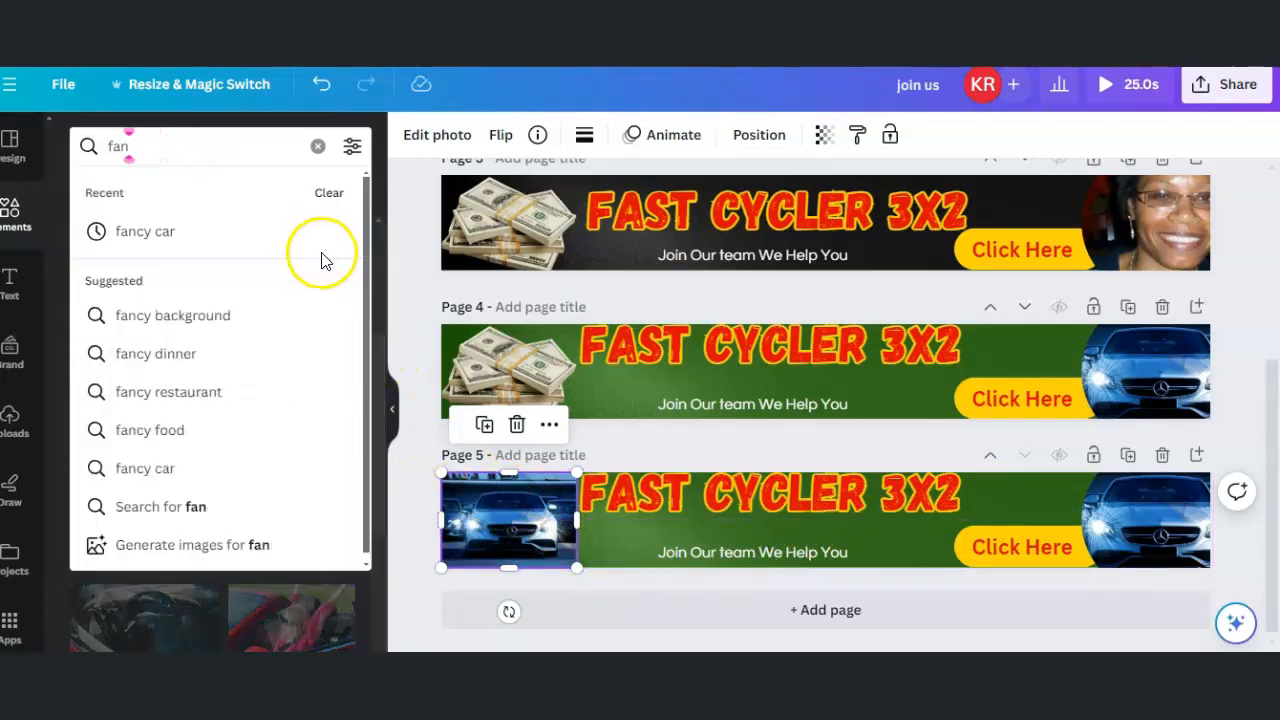
key(BackSpace)
key(BackSpace)
key(BackSpace)
text(happy)
key(BackSpace)
key(BackSpace)
key(BackSpace)
key(BackSpace)
key(BackSpace)
text(fami)
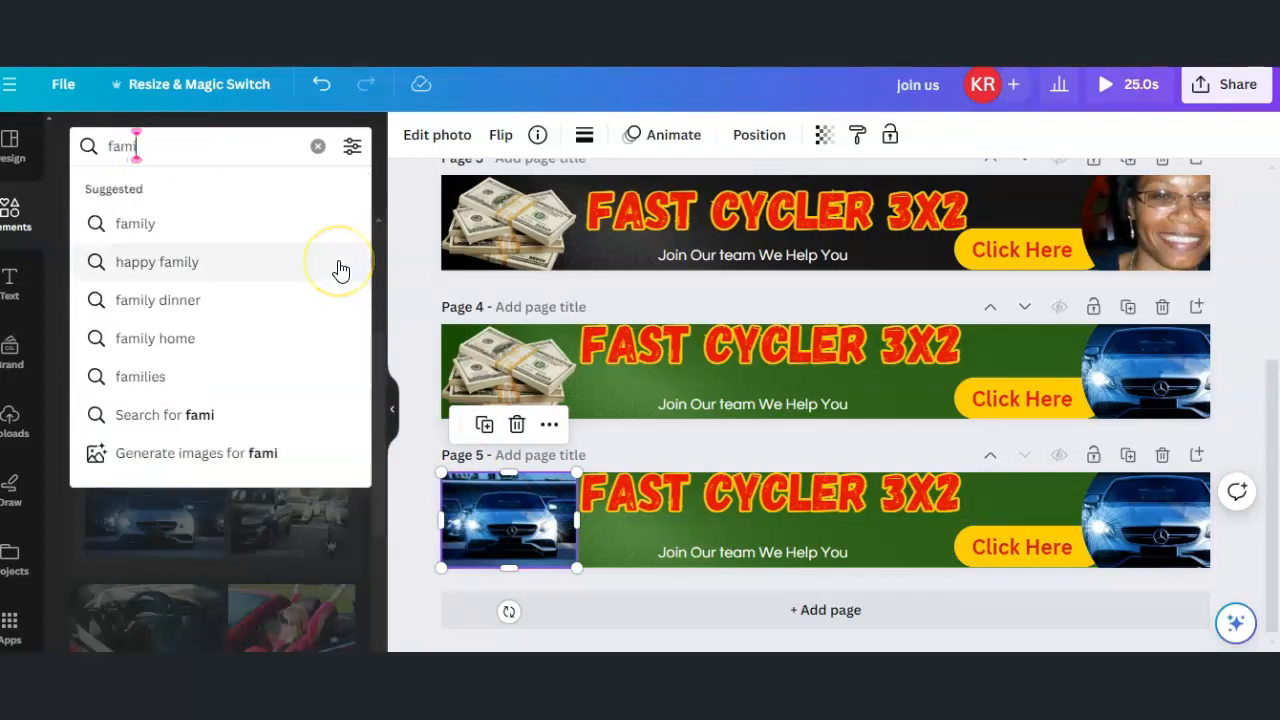
text(ly)
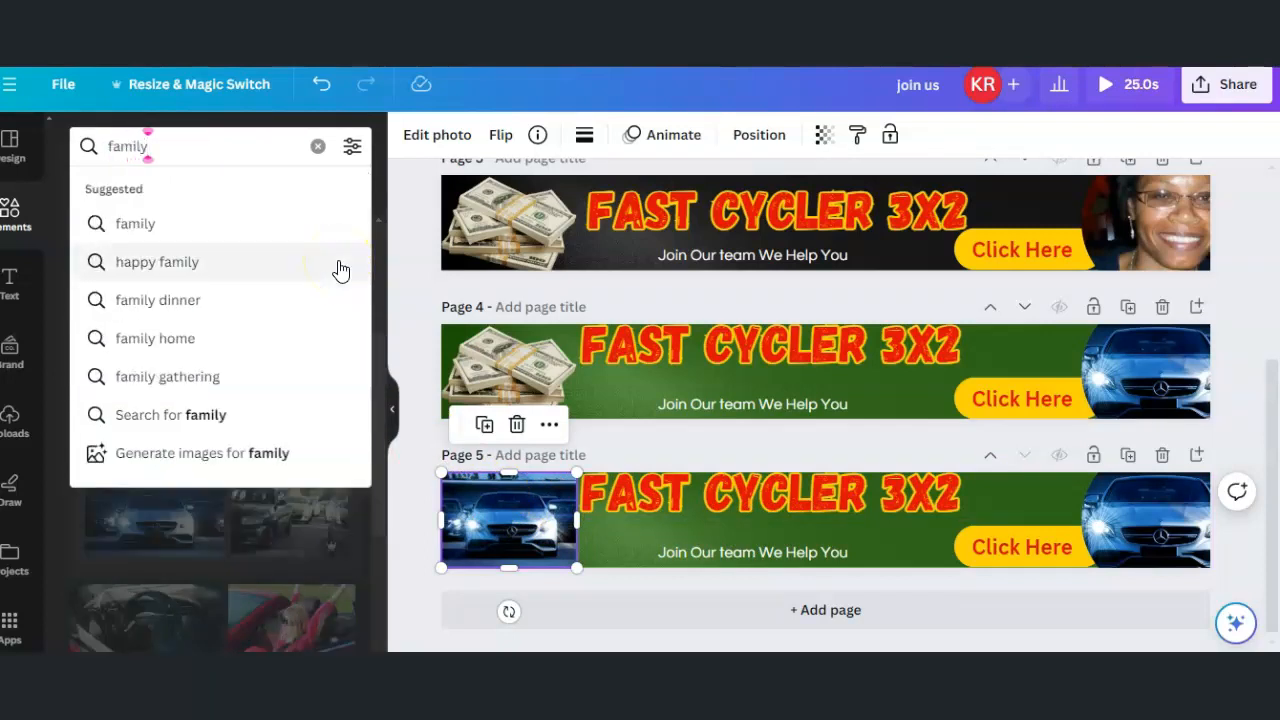
key(Return)
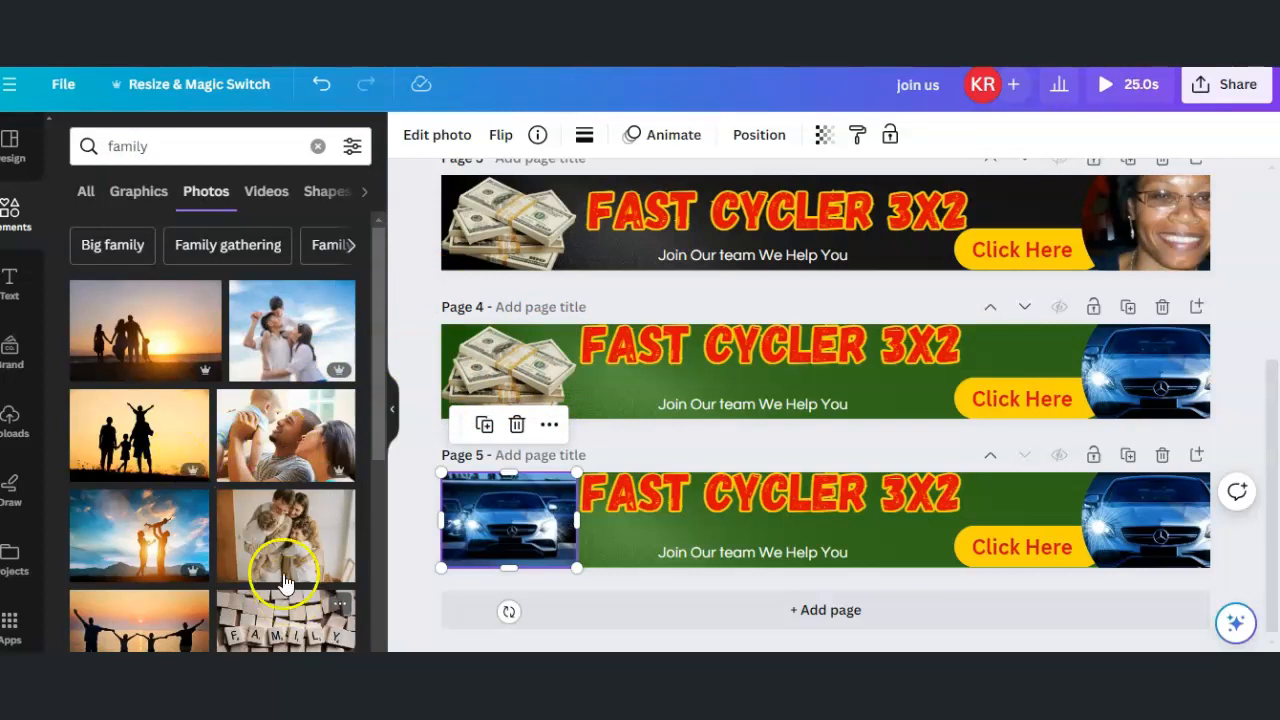
Step: Replace the car photo beside the page 5 button with the smiling multi-generation family photo, and delete the loose car photo
scroll(191, 514, down, 5)
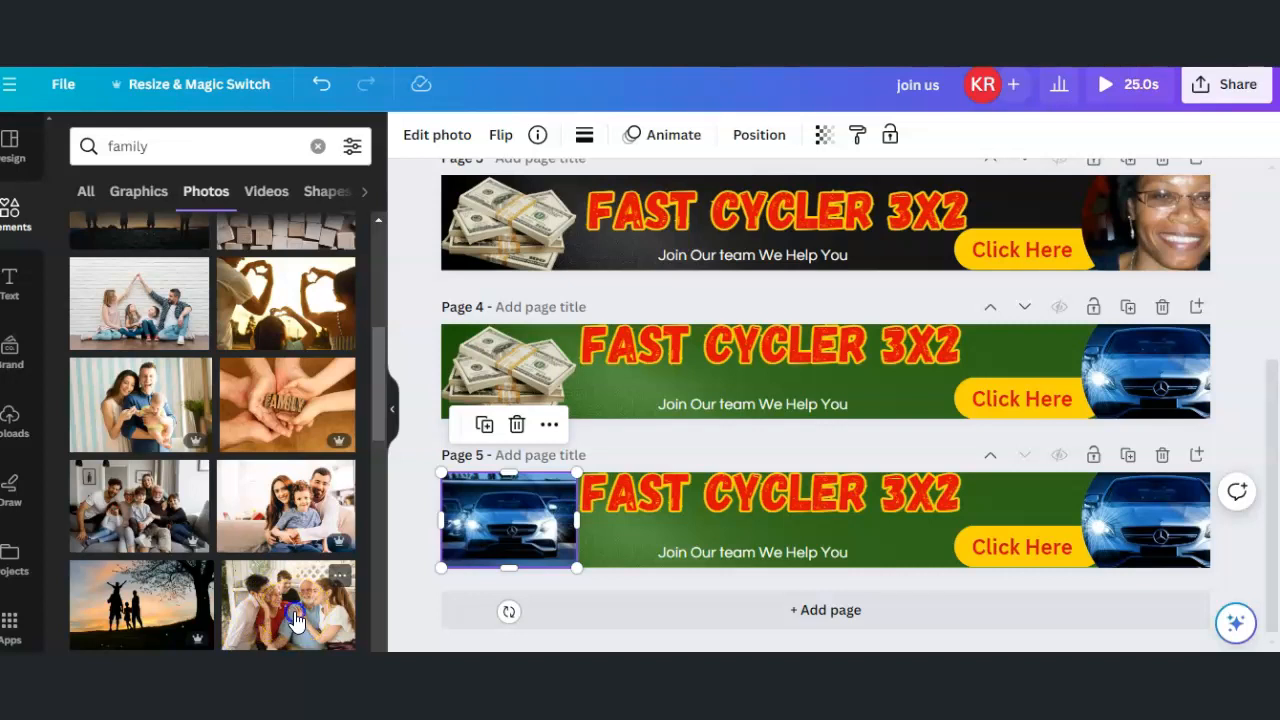
drag(298, 618, 1140, 520)
click(509, 528)
key(Delete)
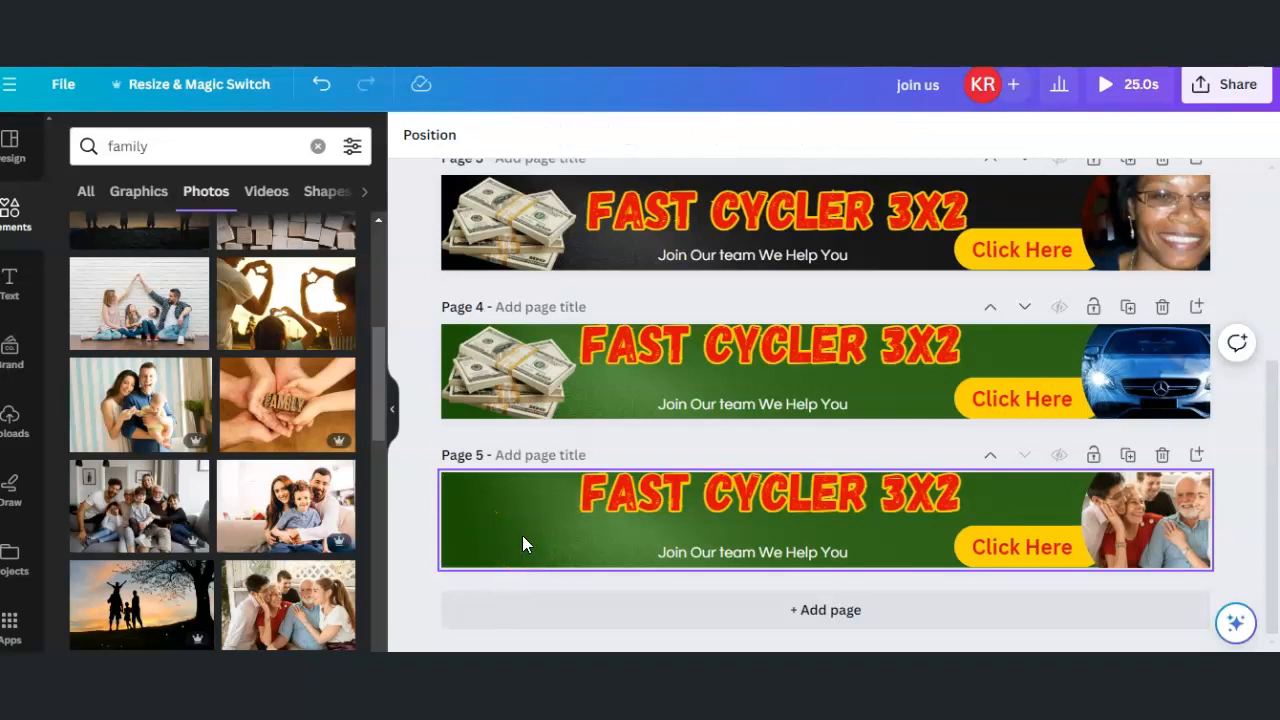
Step: Lower the "FAST CYCLER 3X2" heading on page 4 so it sits just above the tagline
click(393, 412)
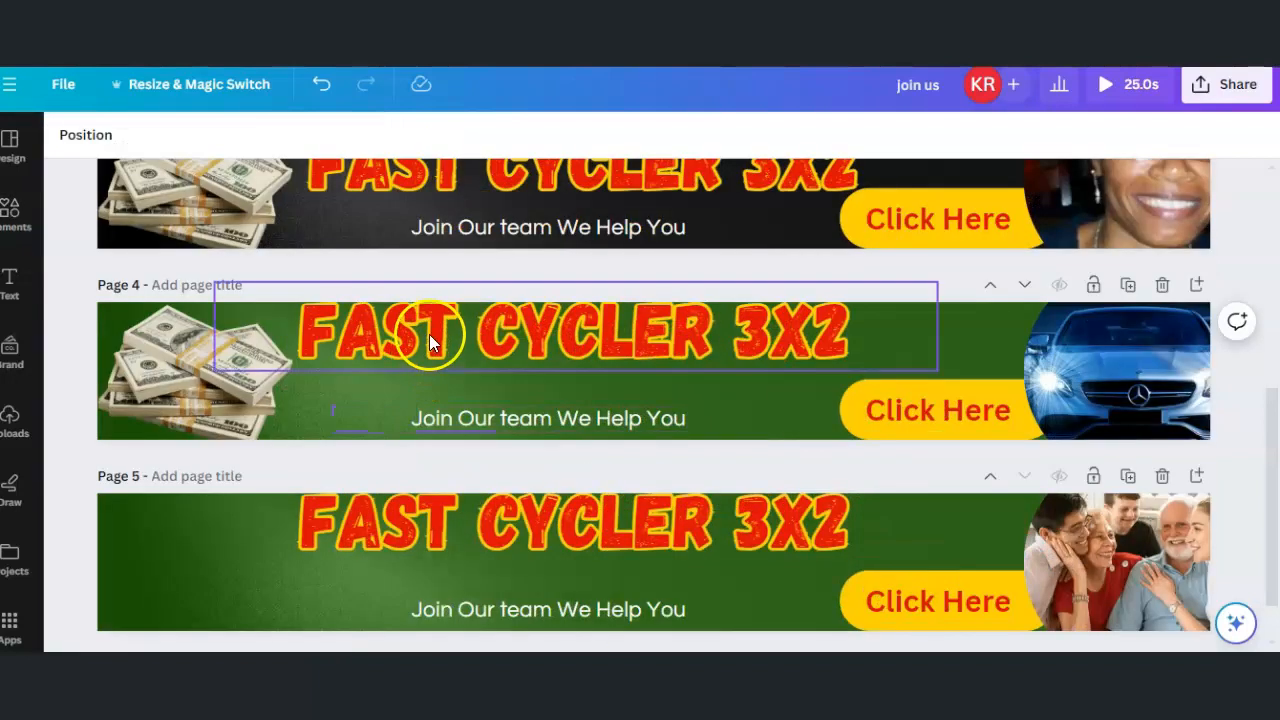
click(429, 334)
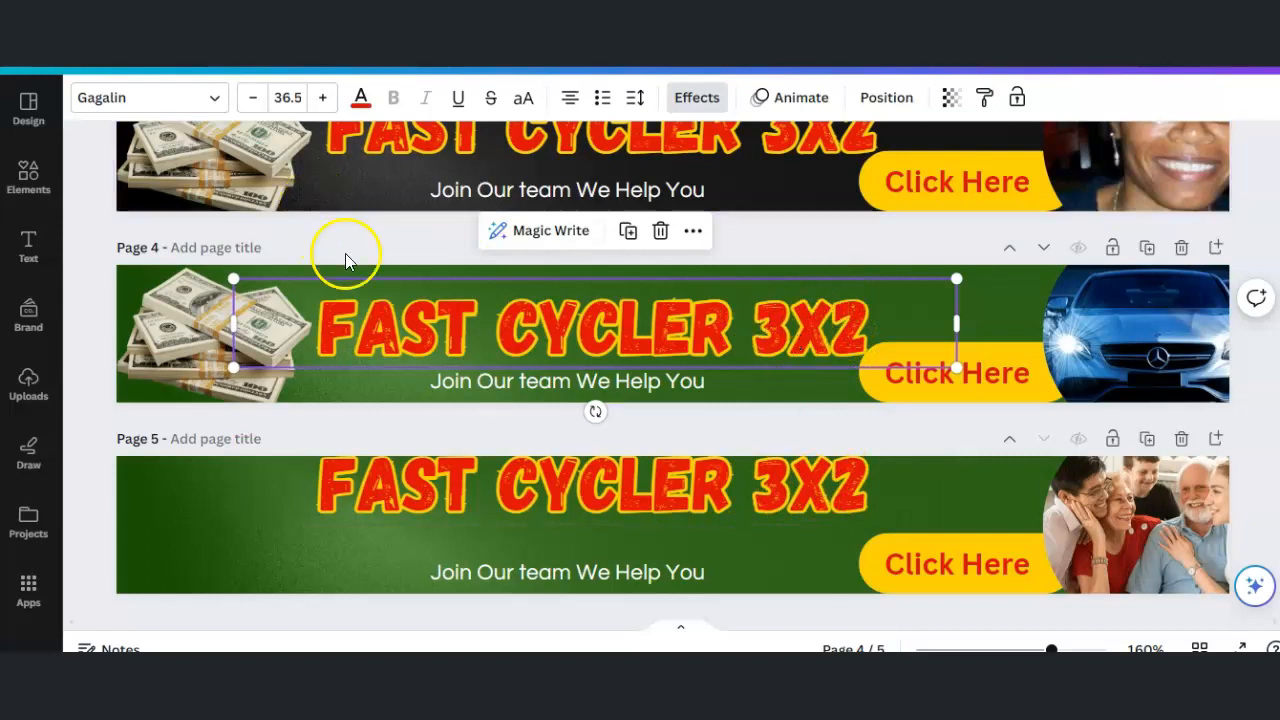
Step: Browse the popular fonts for the "Join Our team We Help You" tagline on page 4
click(503, 380)
click(212, 100)
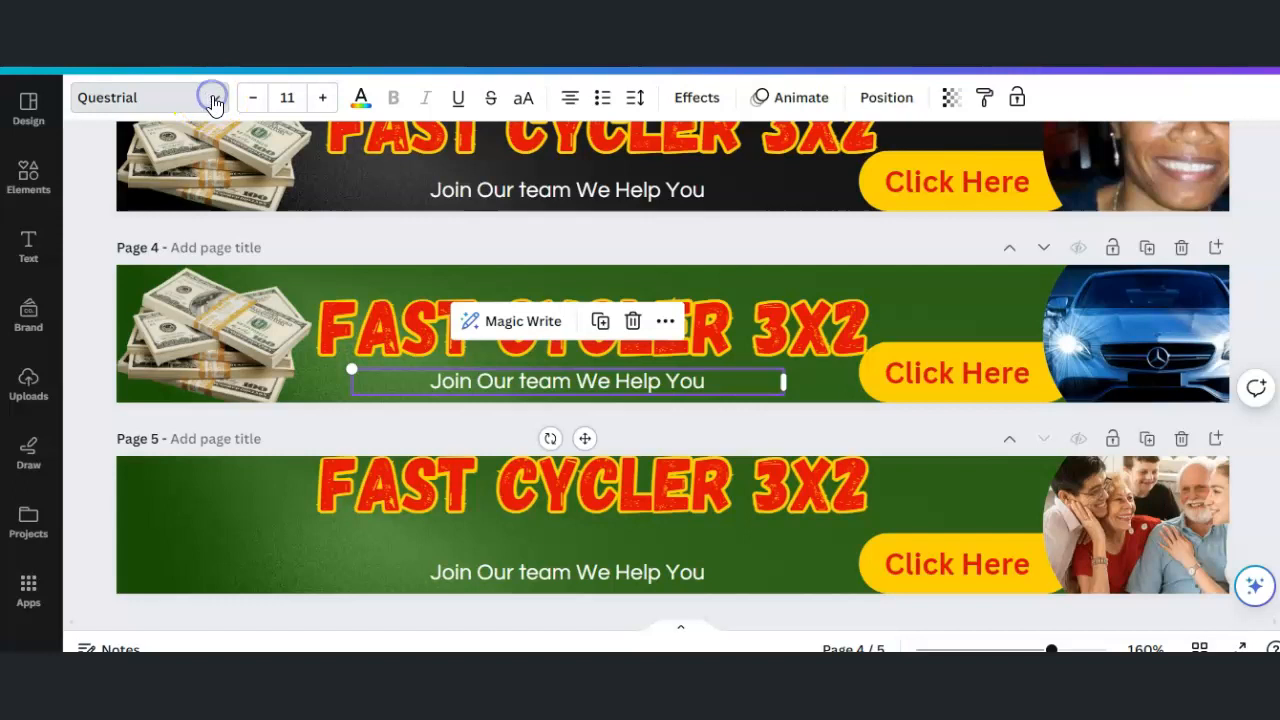
scroll(231, 416, down, 4)
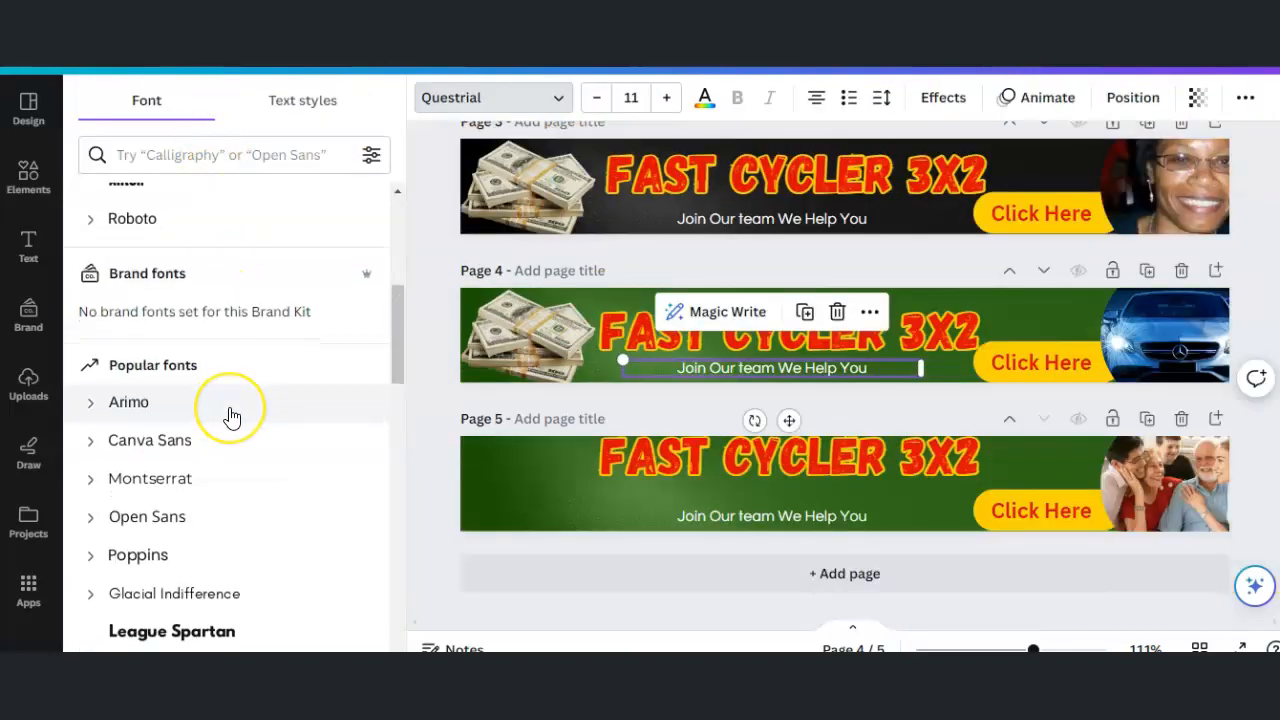
click(240, 445)
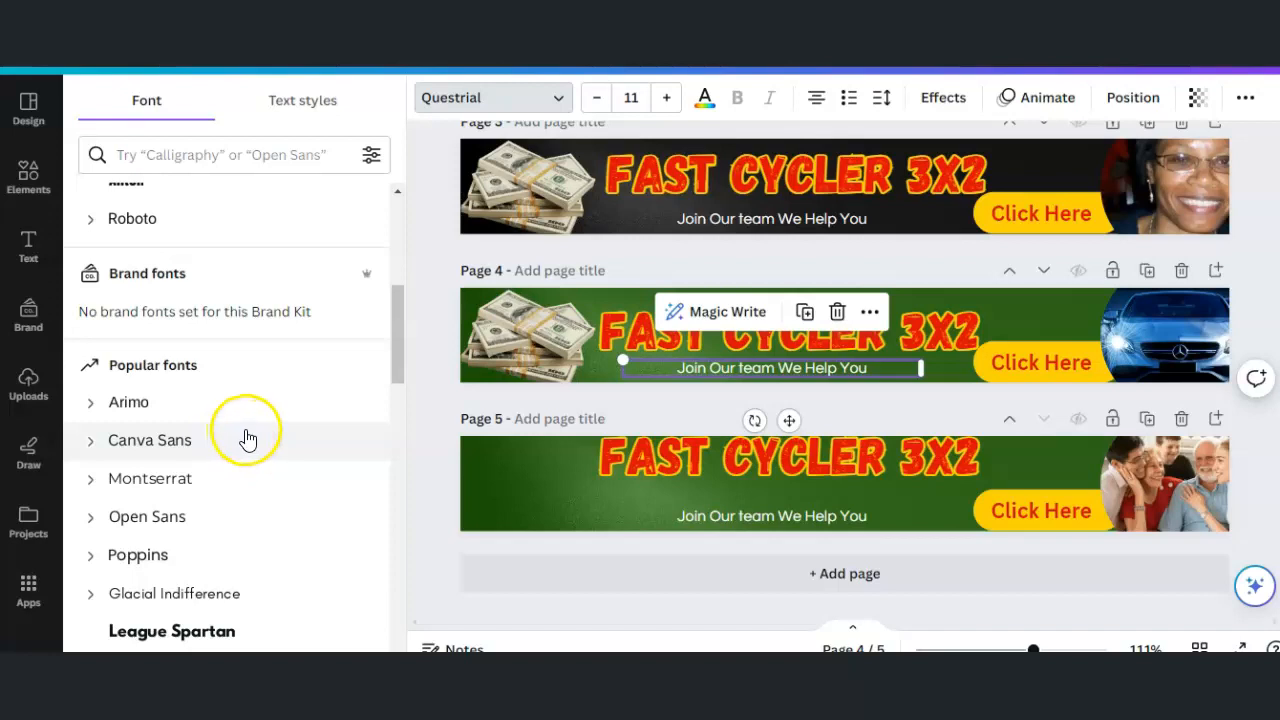
scroll(224, 488, down, 4)
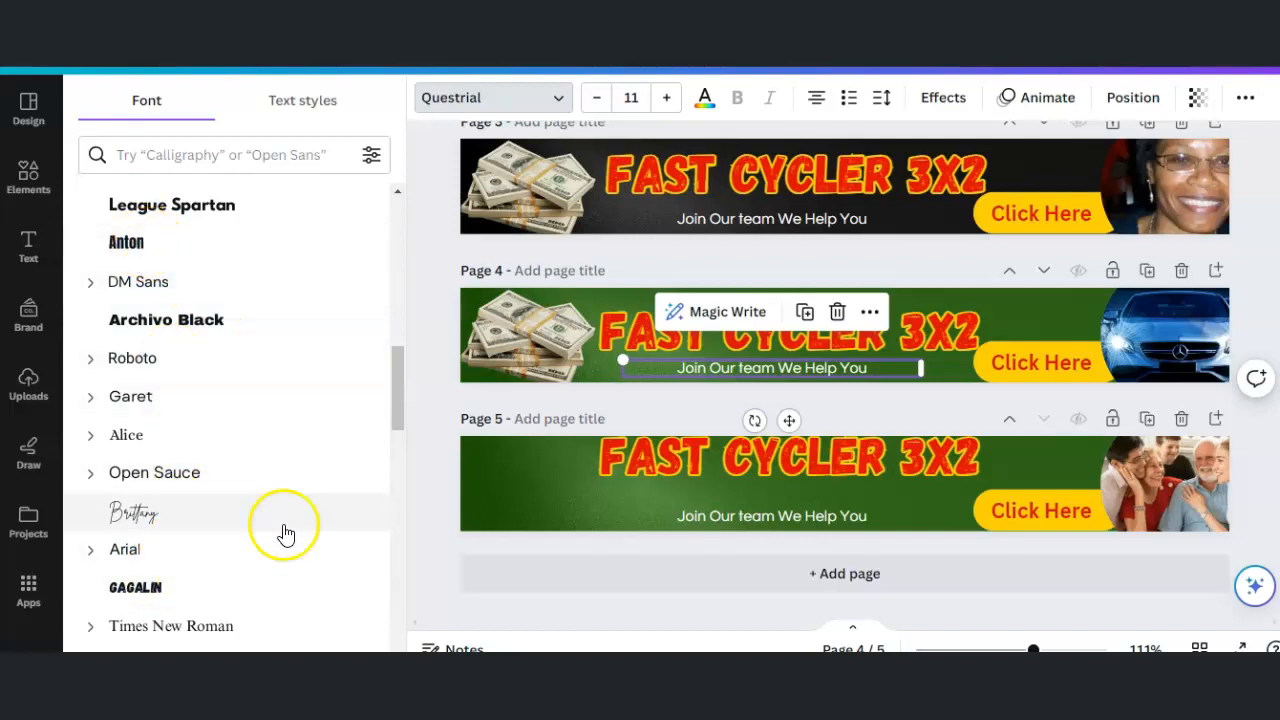
Step: Lower the "FAST CYCLER 3X2" heading on page 5 closer to its tagline, and open the text options
click(720, 462)
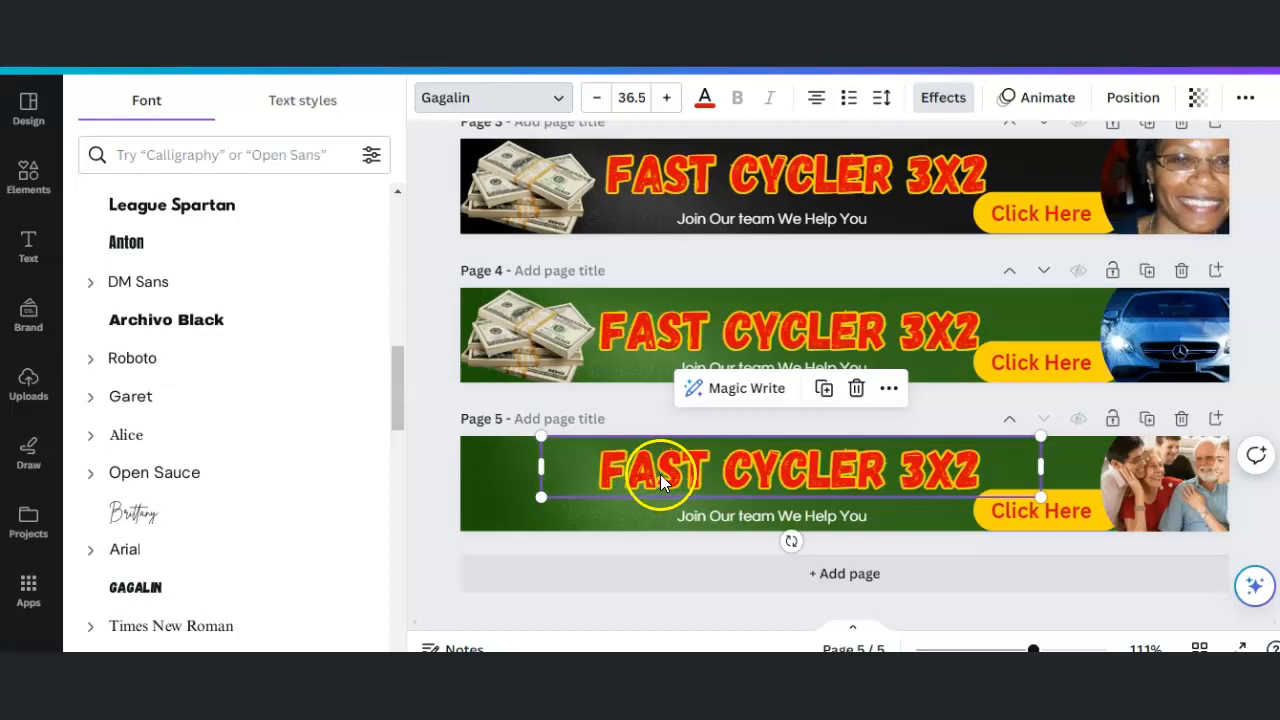
click(40, 244)
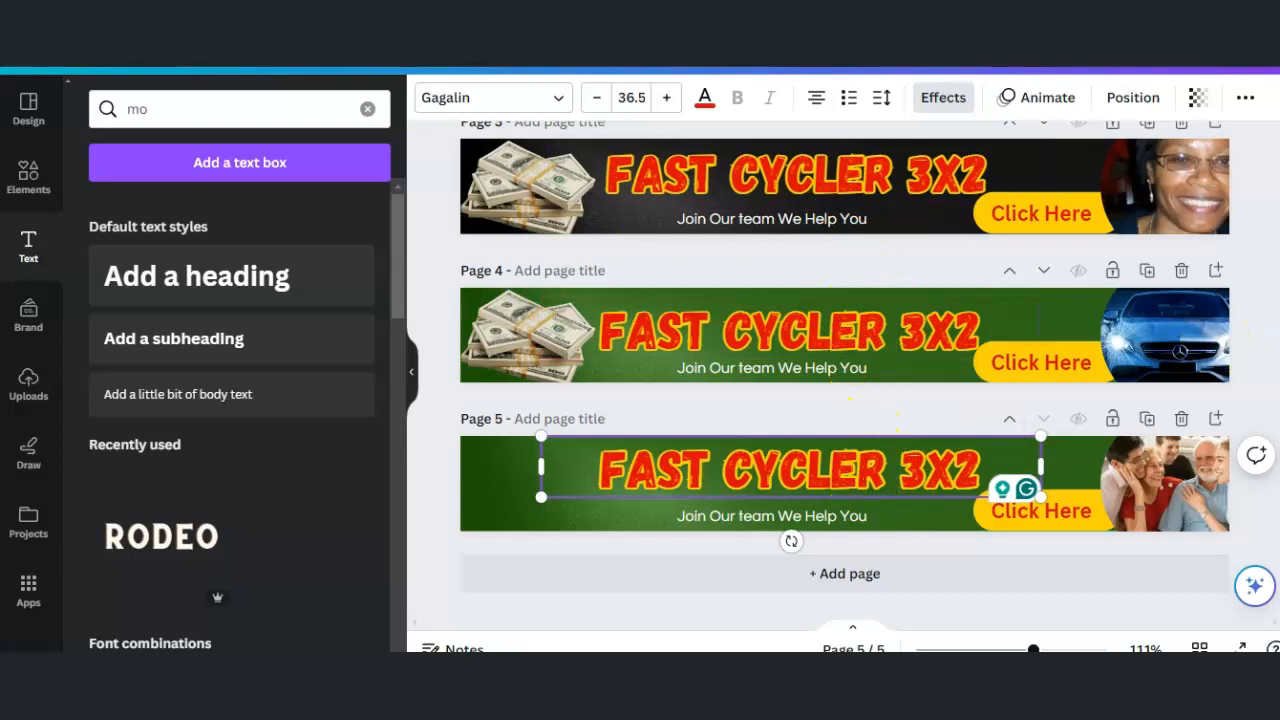
Step: Compare the LiveGood capture page with the "REAL MONEY IN DAYS" and "YES $2K A MONTH WITH SPILLOVER" banners, and return to the FAST CYCLER design
click(868, 40)
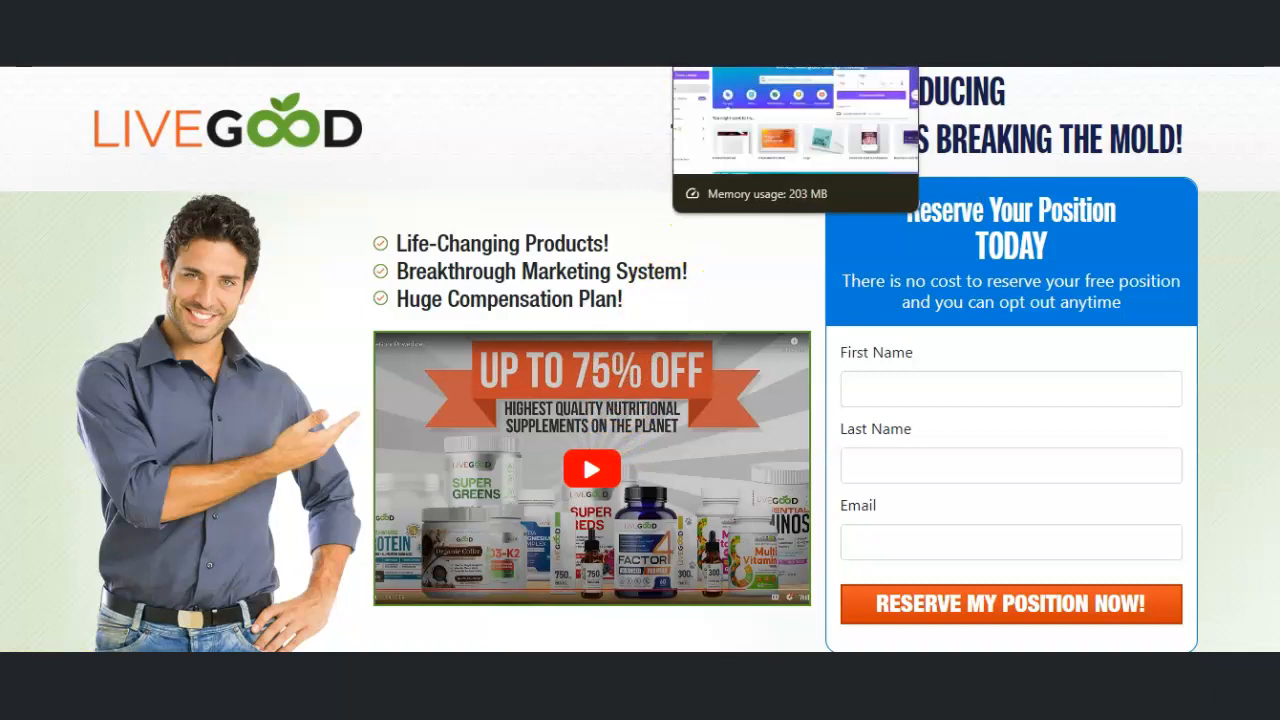
click(740, 12)
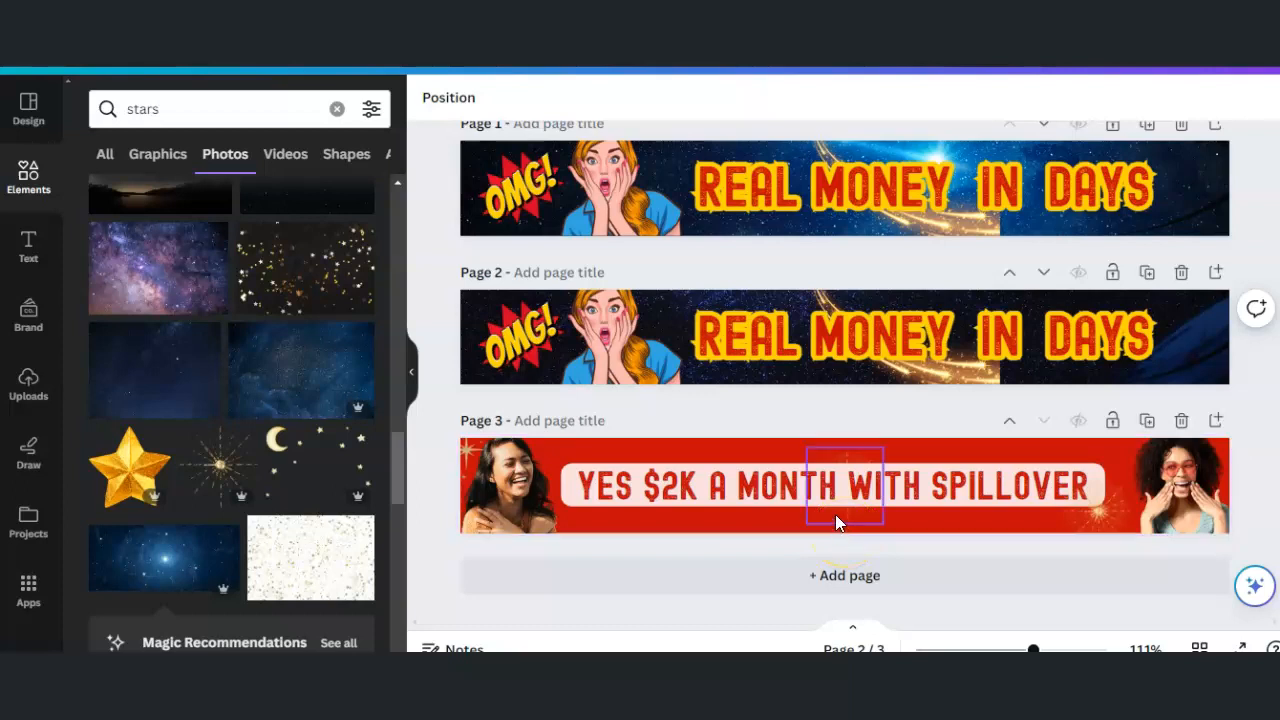
click(779, 537)
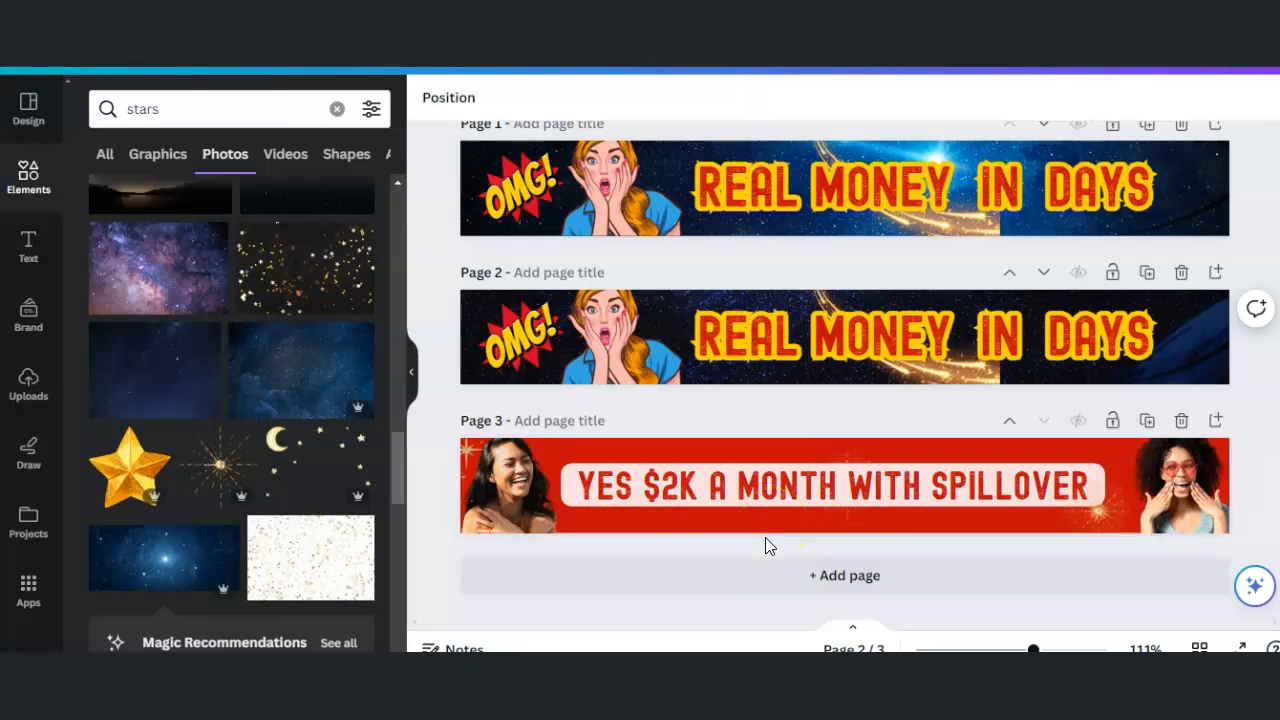
click(674, 486)
click(809, 607)
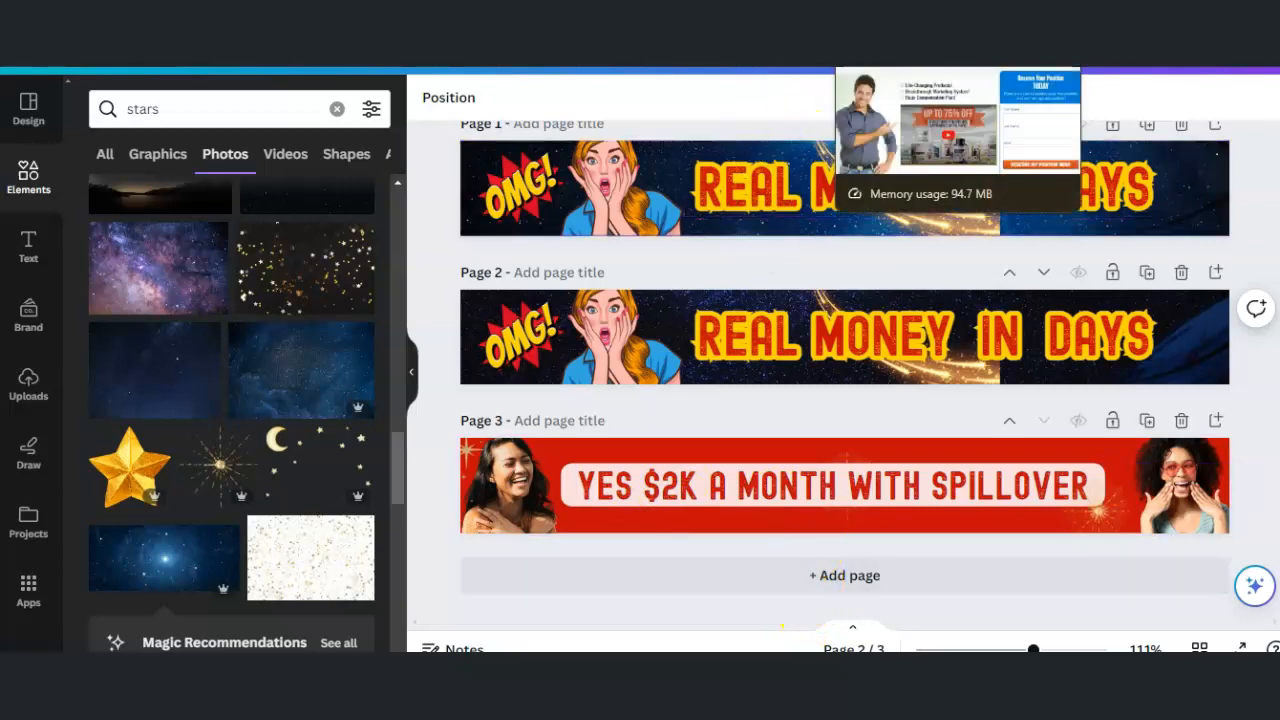
click(880, 20)
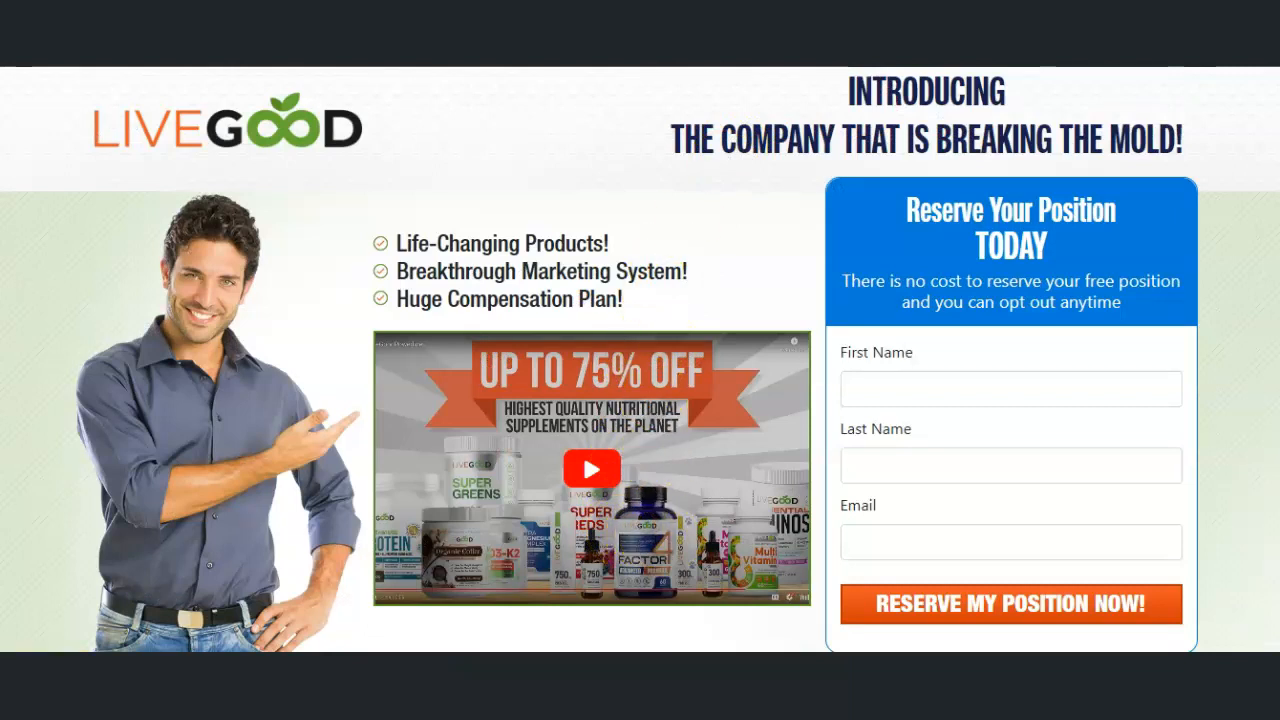
click(1052, 20)
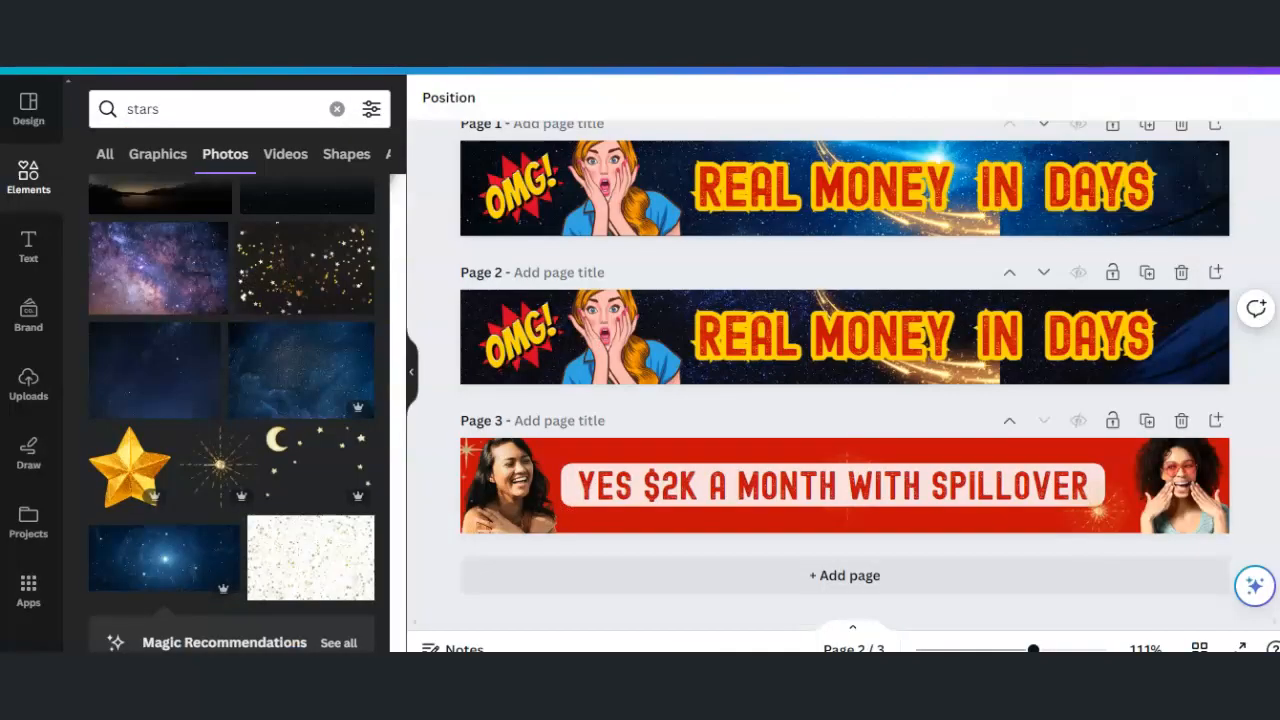
click(756, 532)
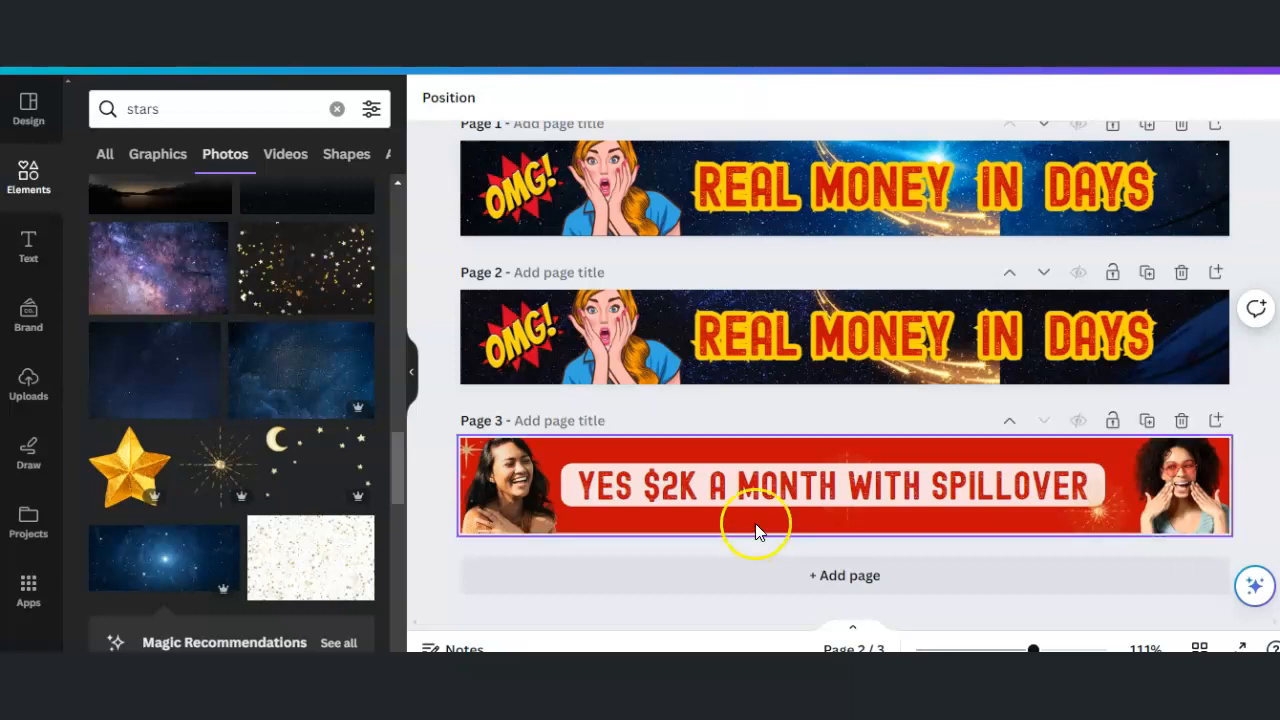
scroll(810, 368, up, 1)
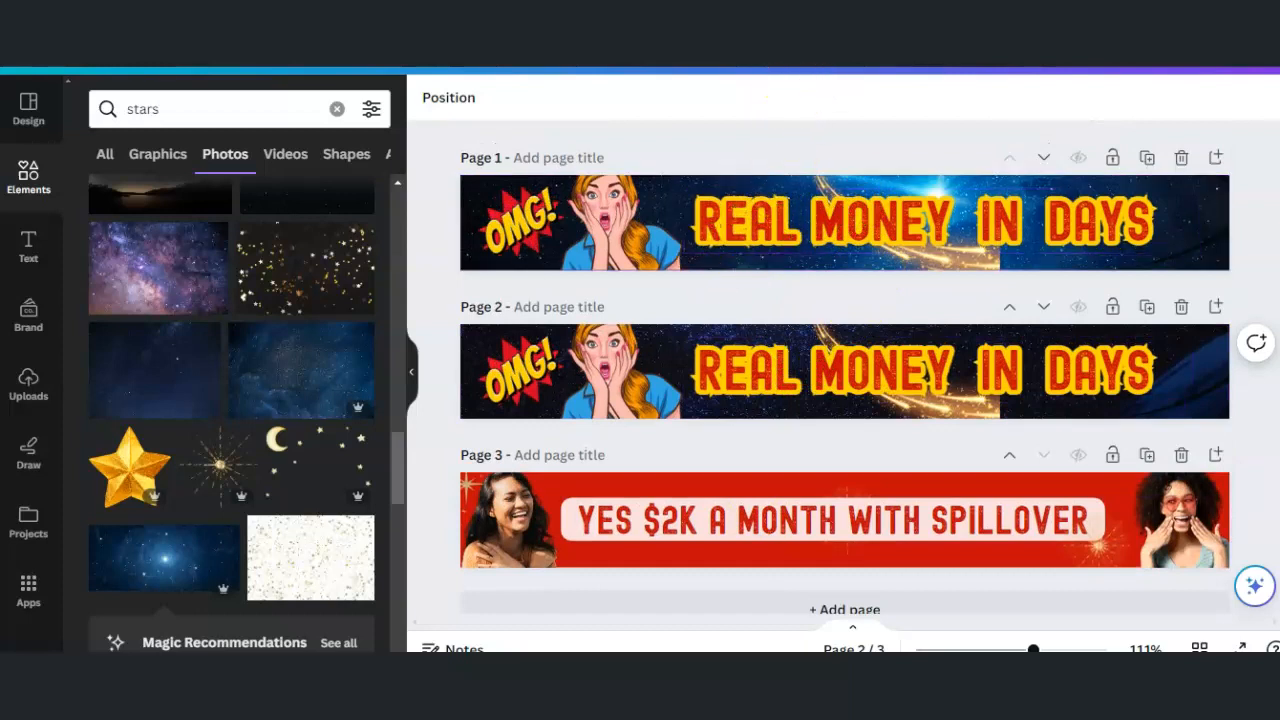
click(768, 12)
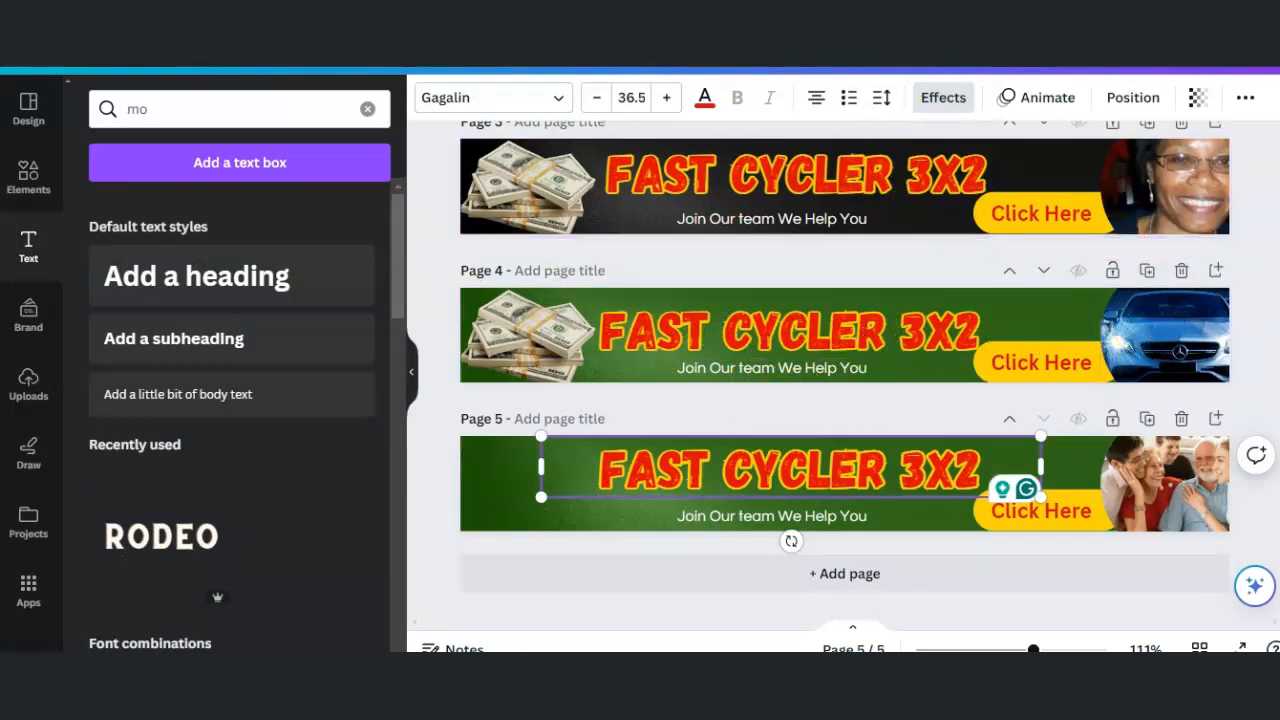
Step: Switch to the Freedom Frenzy site and look through its Marketing Center, the Free level's Instant List lesson and the Novice level training
click(640, 12)
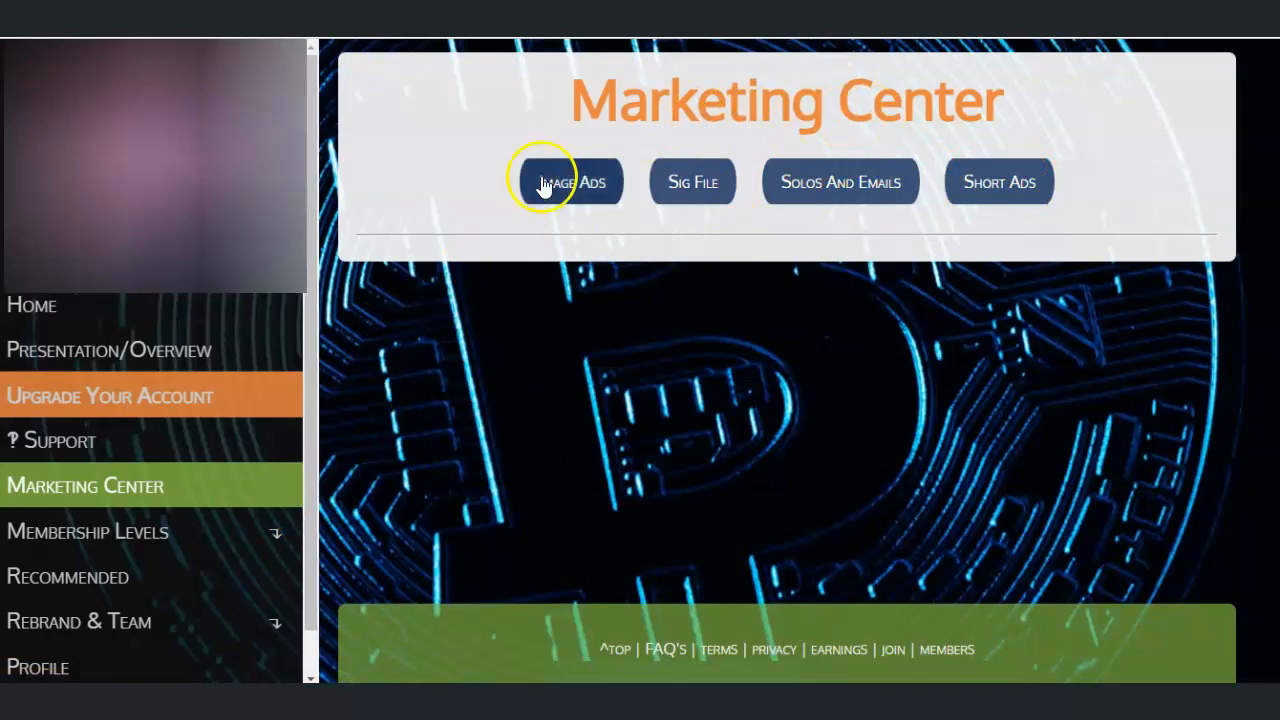
click(274, 537)
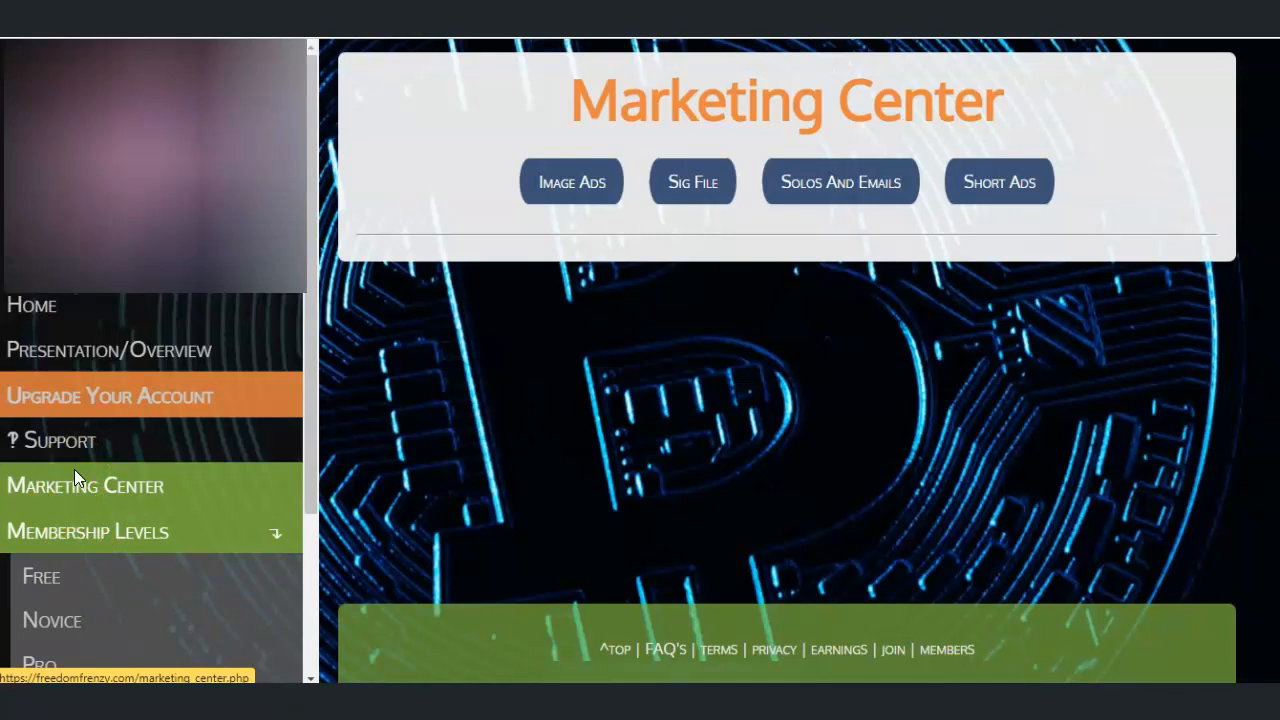
click(38, 580)
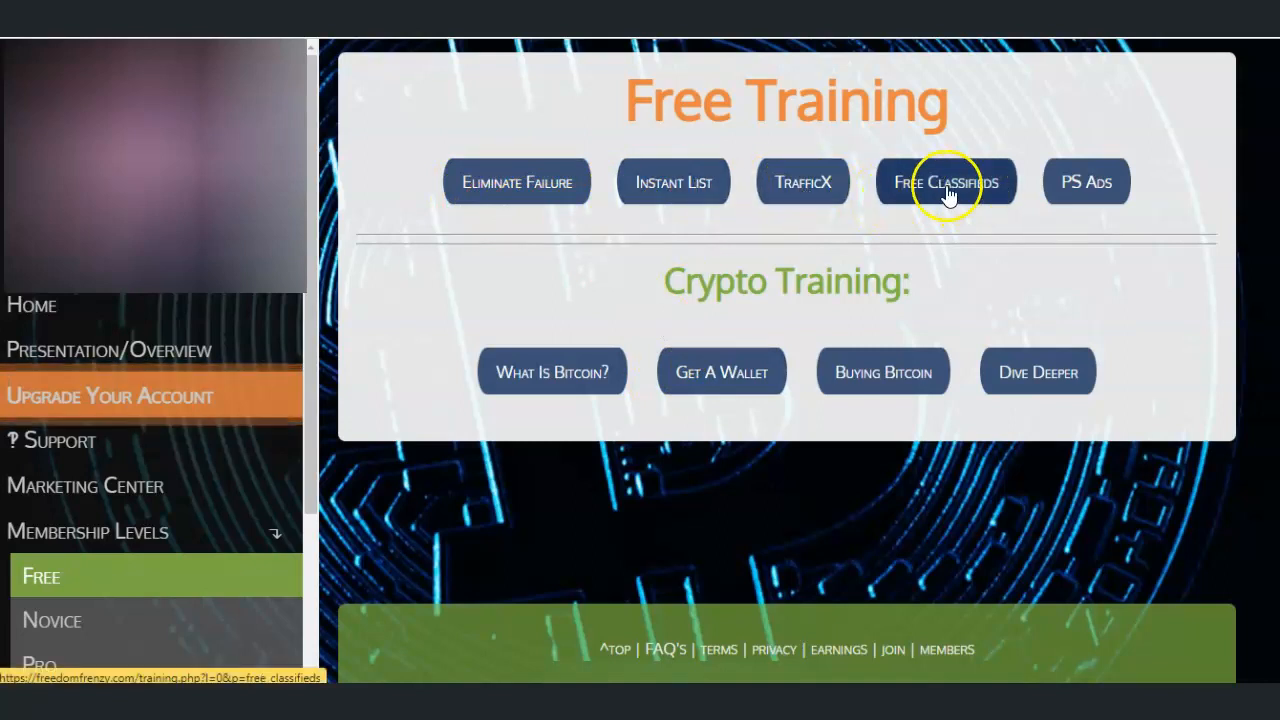
click(673, 190)
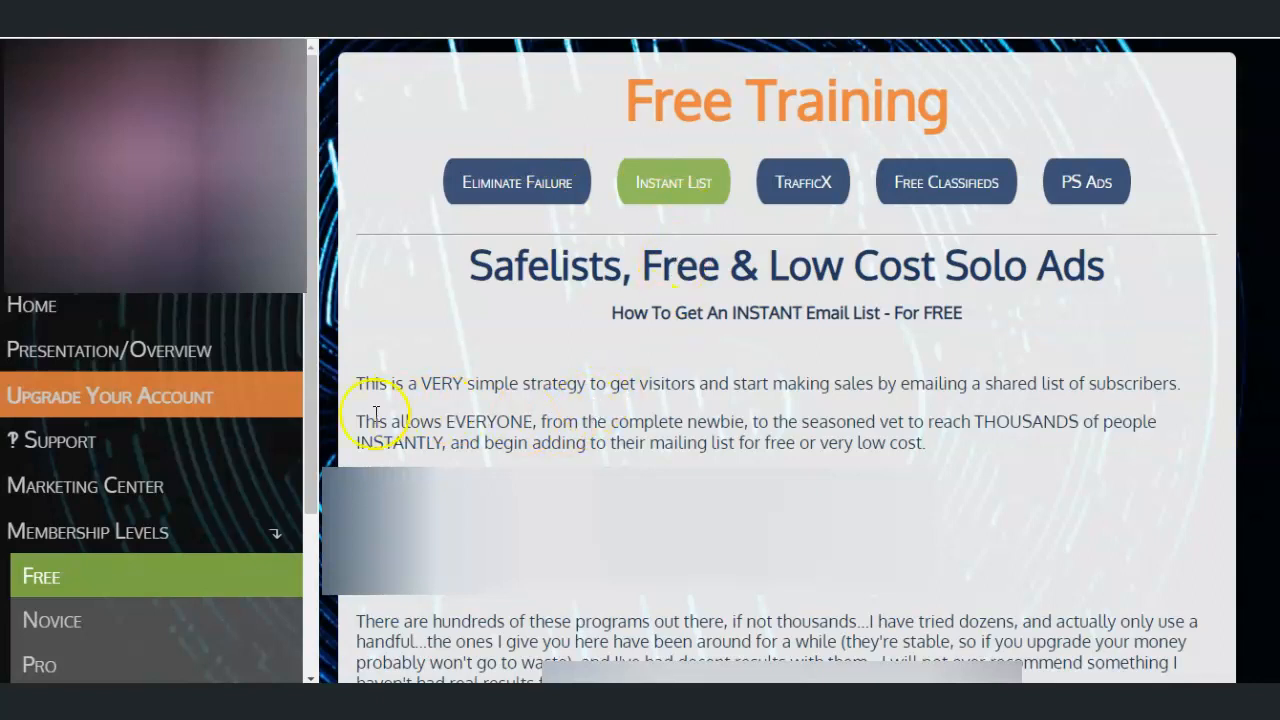
drag(310, 400, 313, 578)
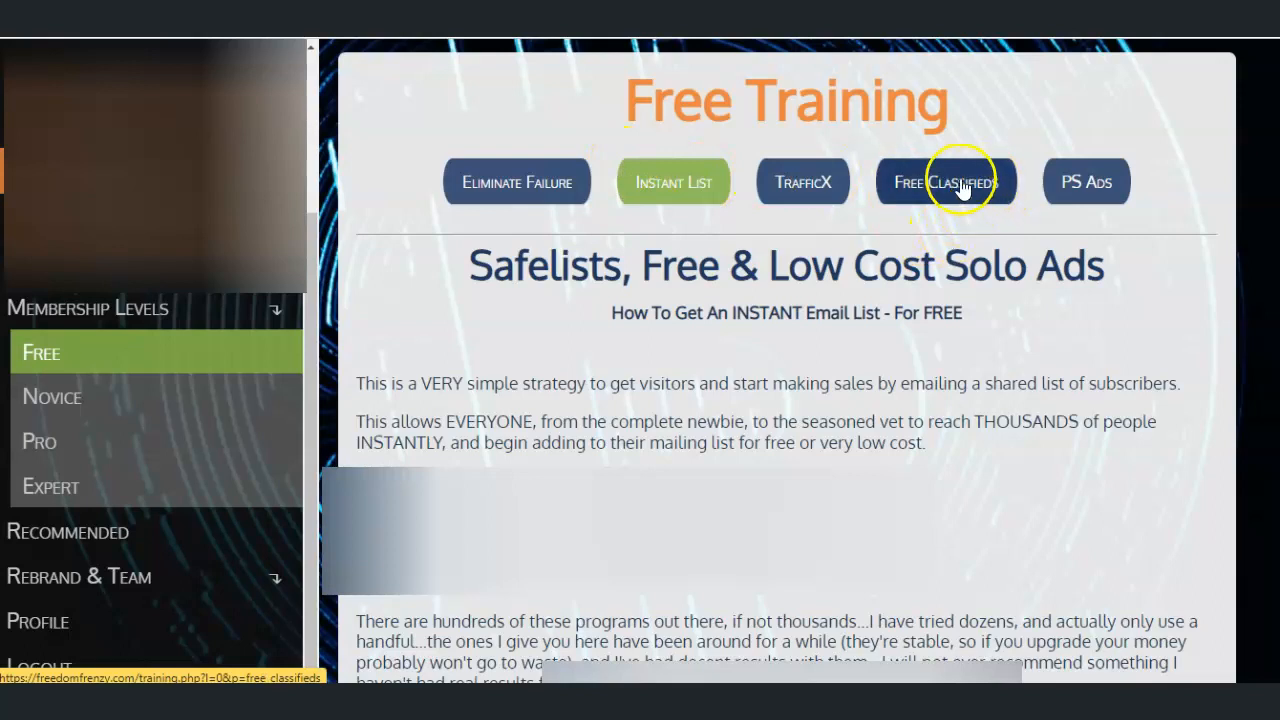
click(66, 397)
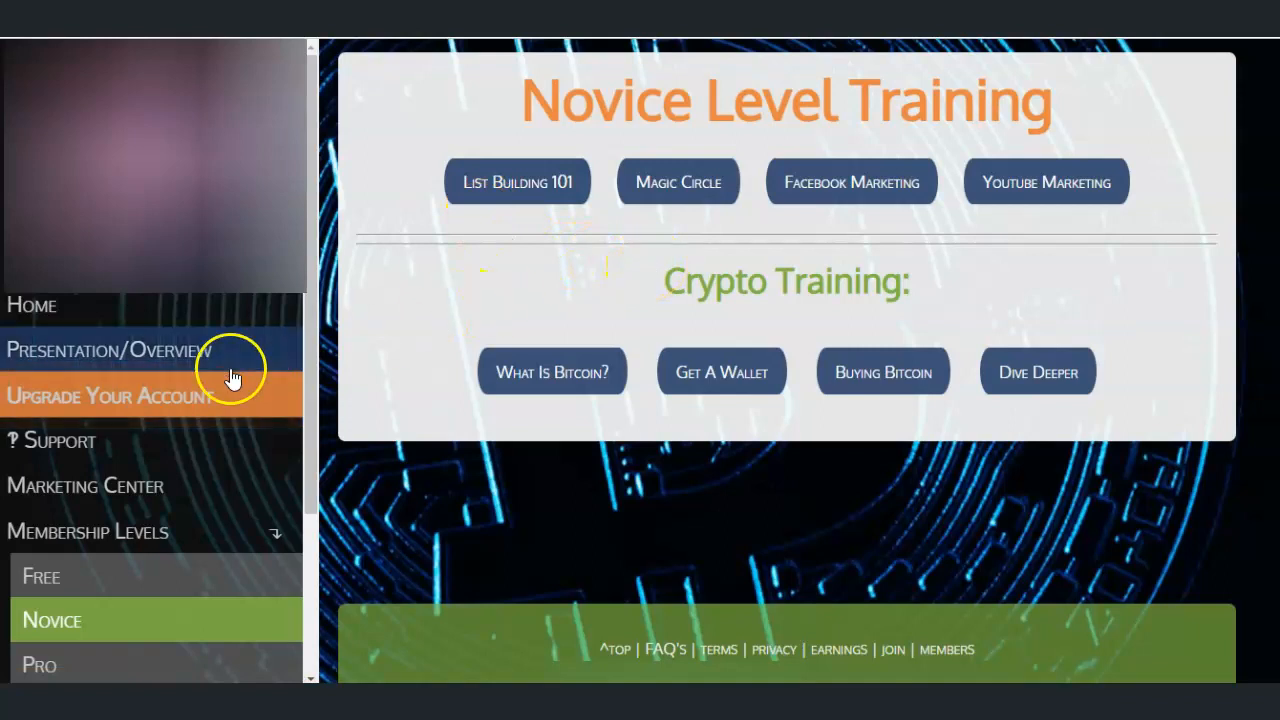
click(55, 590)
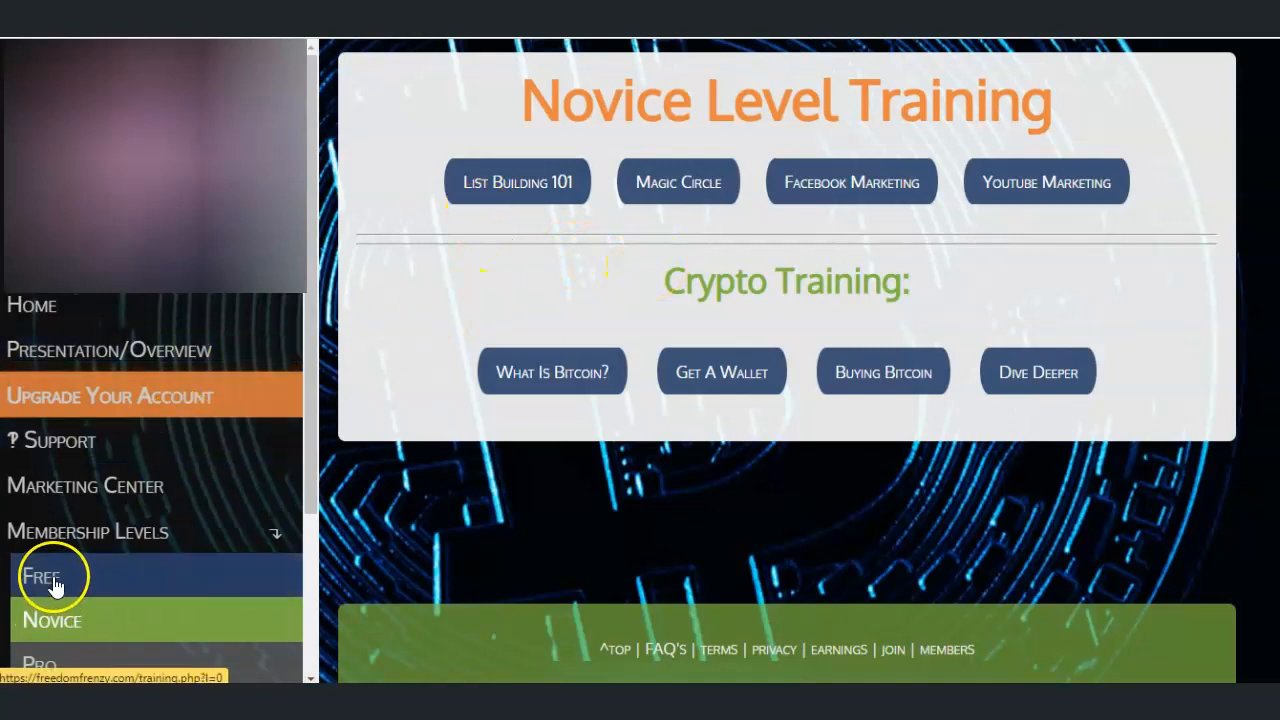